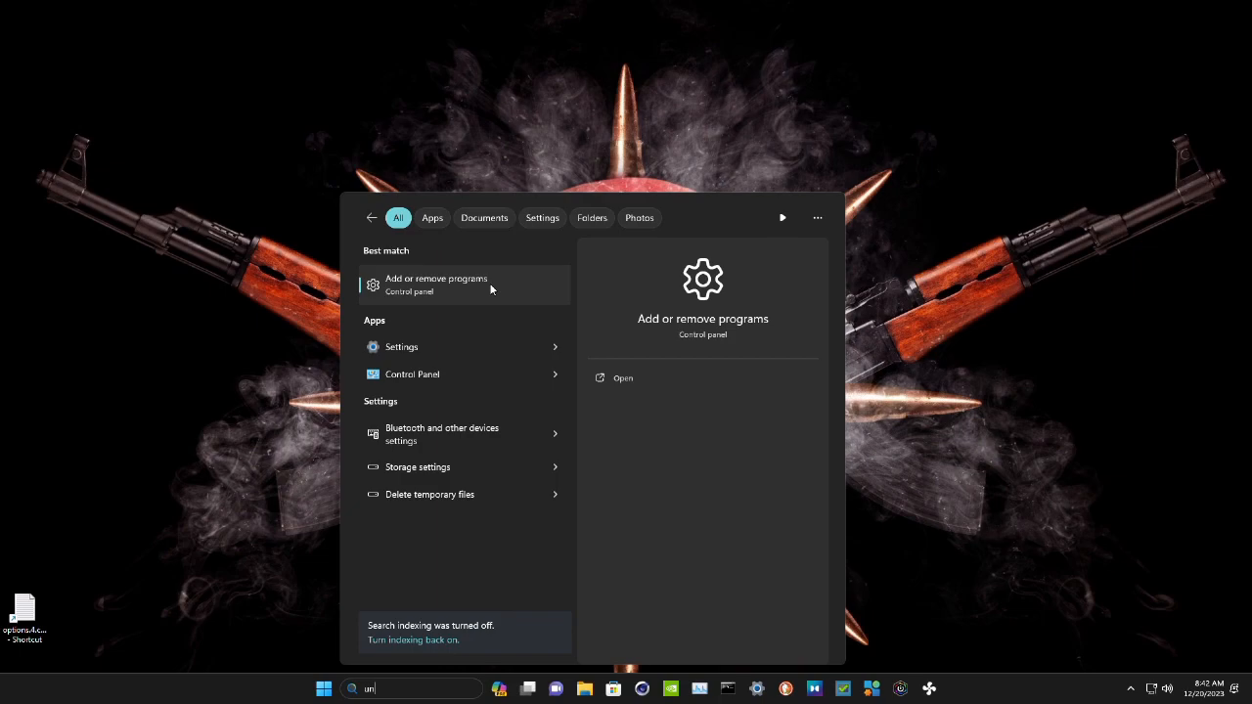
Step: Open the Add or remove programs settings and filter the installed apps by "Nvidia"
left_click(490, 285)
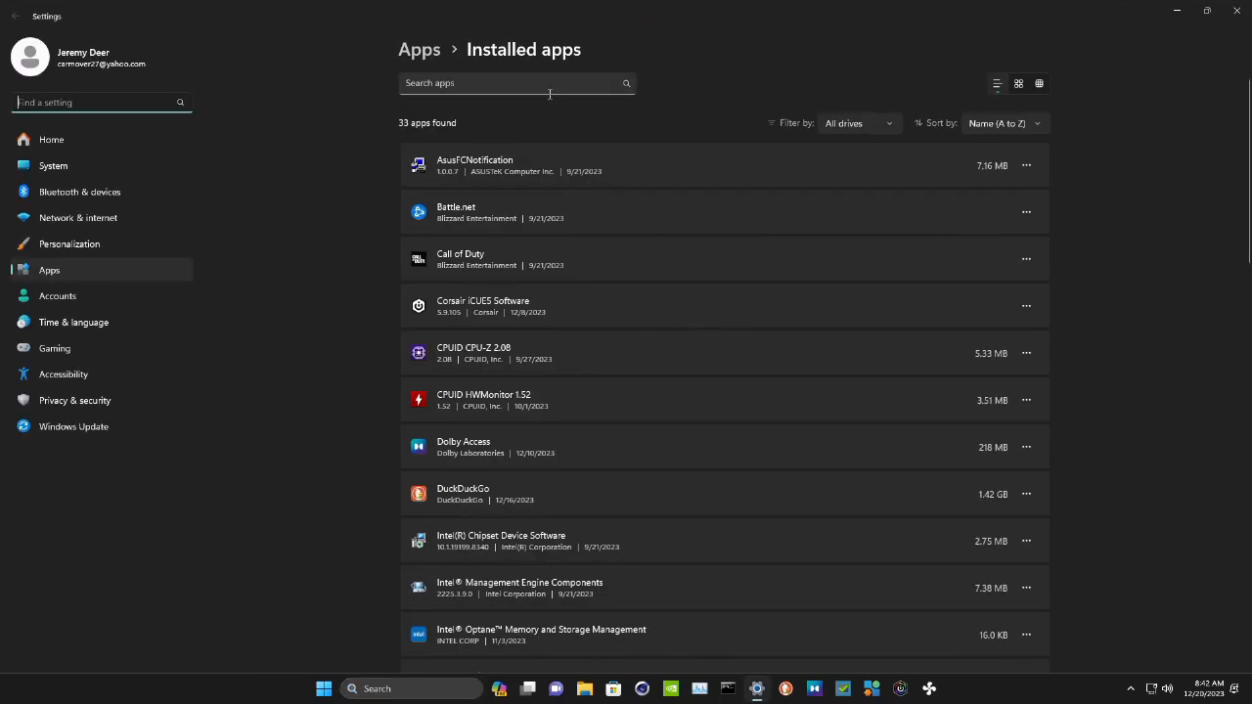
left_click(548, 87)
type("Nvidia")
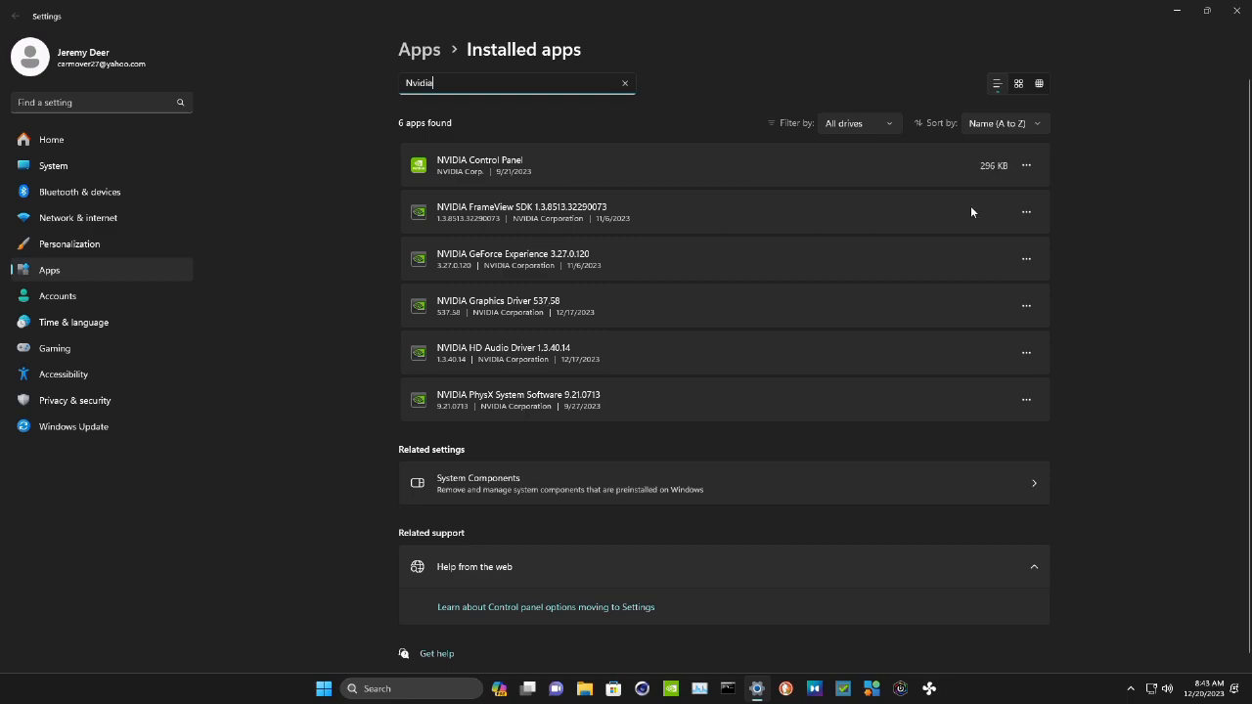
Step: Uninstall NVIDIA FrameView SDK, confirm its removal and close the NVIDIA Uninstaller
left_click(1026, 213)
left_click(948, 256)
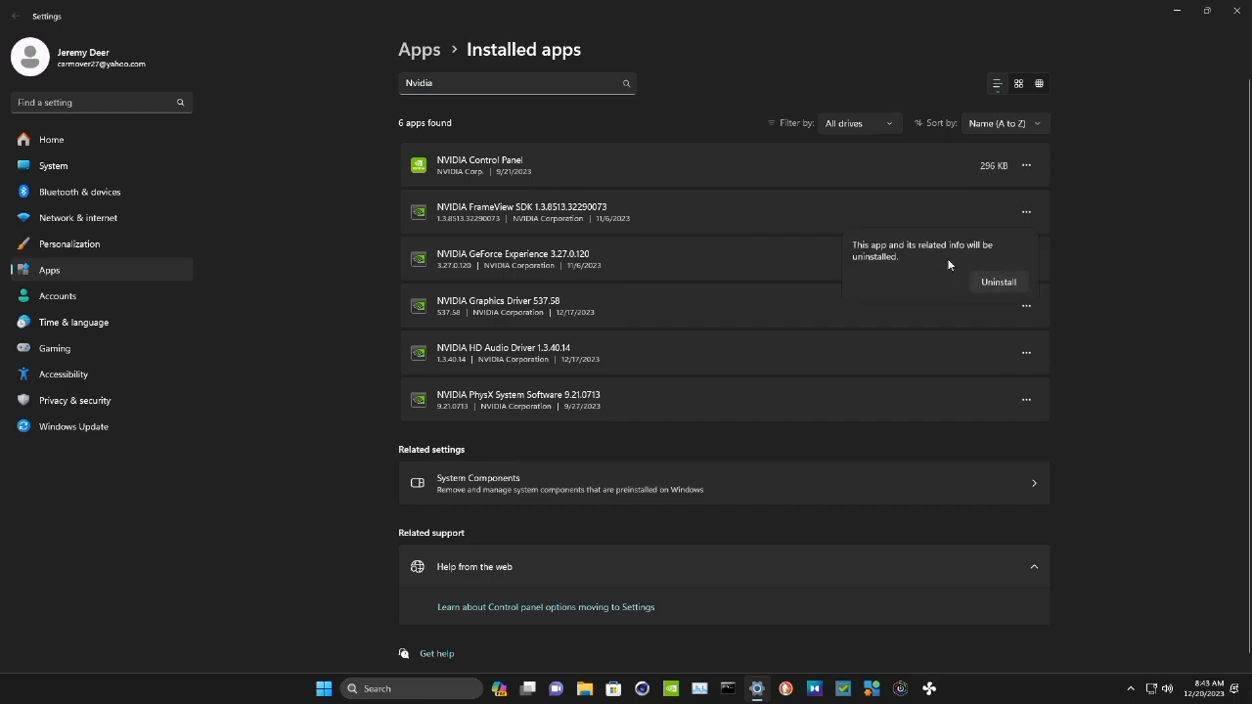
left_click(1004, 281)
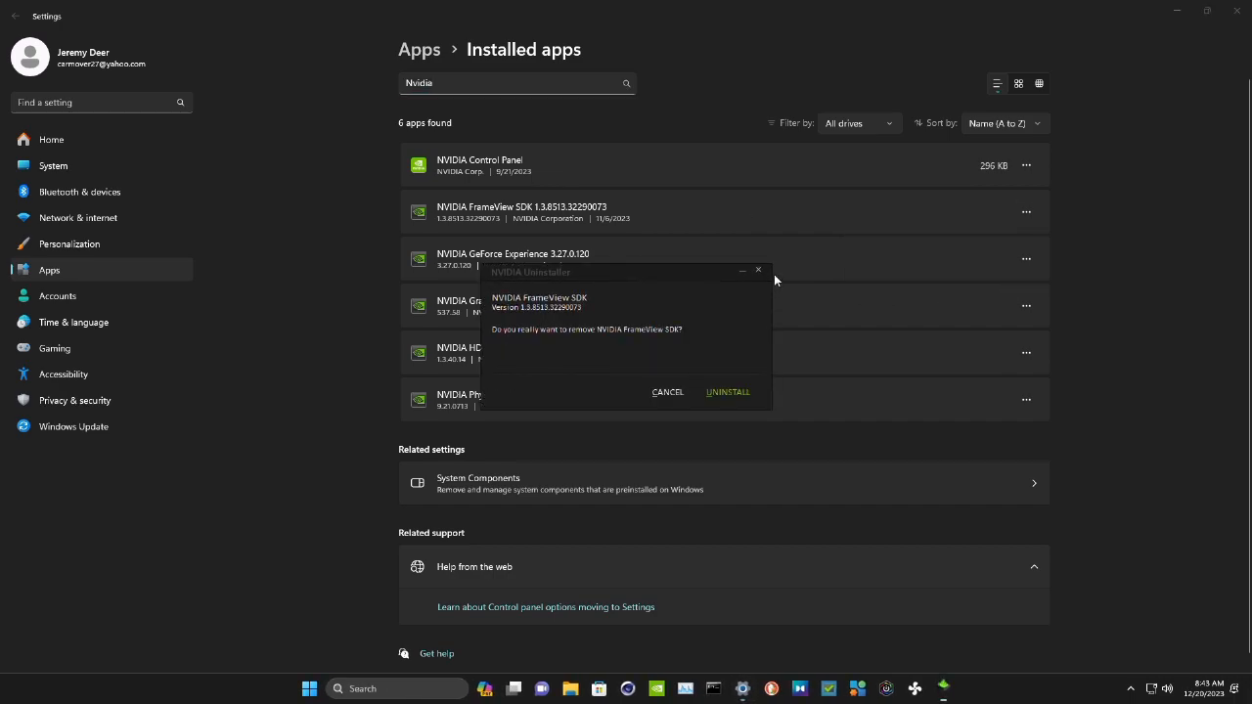
left_click(732, 394)
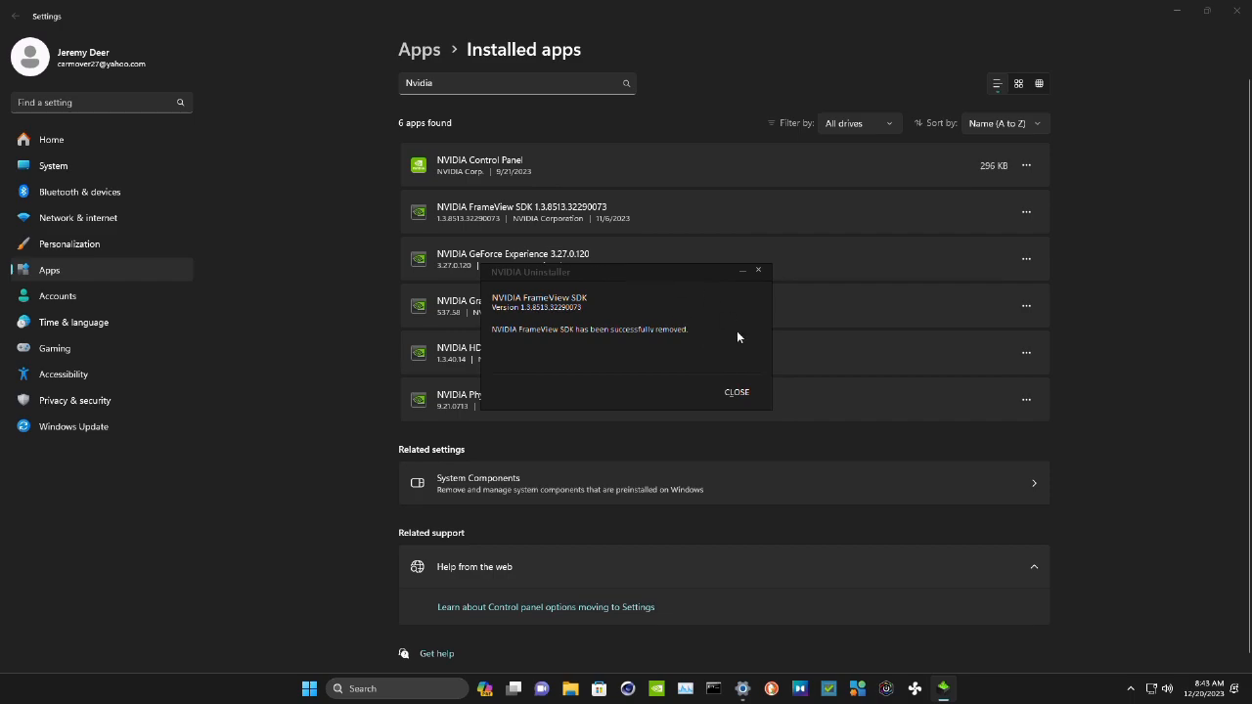
left_click(742, 392)
Step: Uninstall NVIDIA GeForce Experience, confirm its removal and close the NVIDIA Uninstaller
left_click(1025, 260)
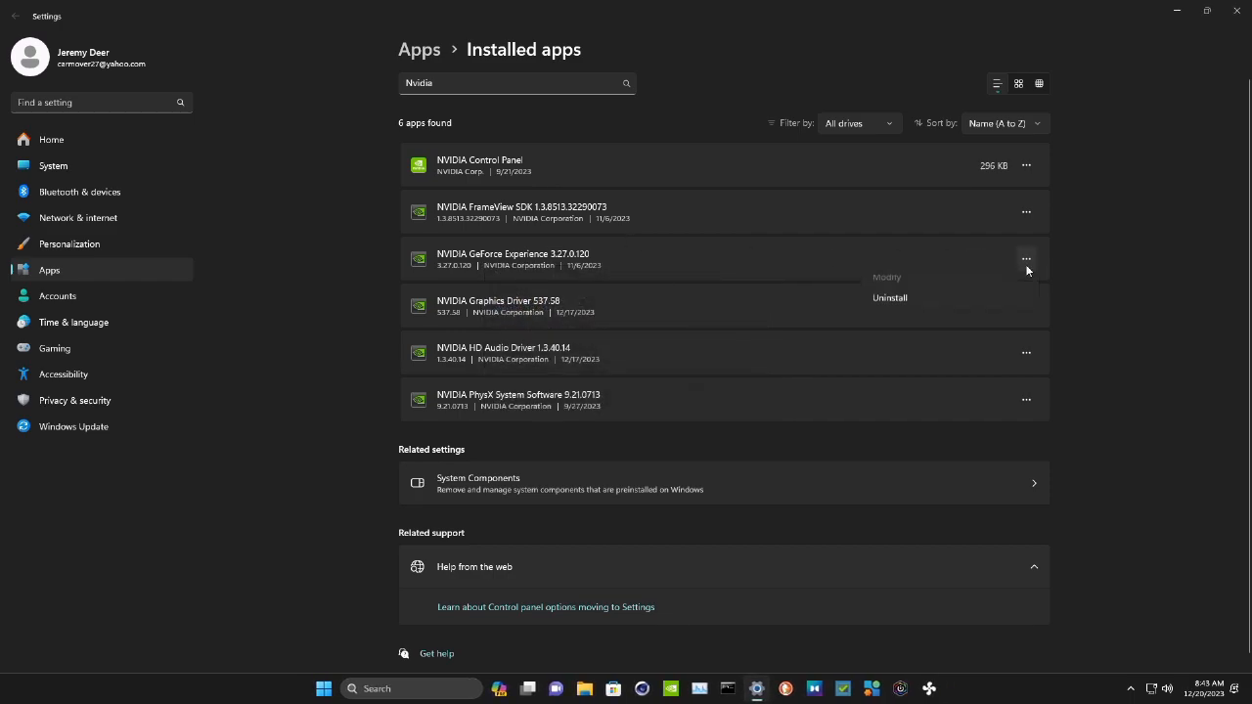
left_click(903, 309)
left_click(1013, 283)
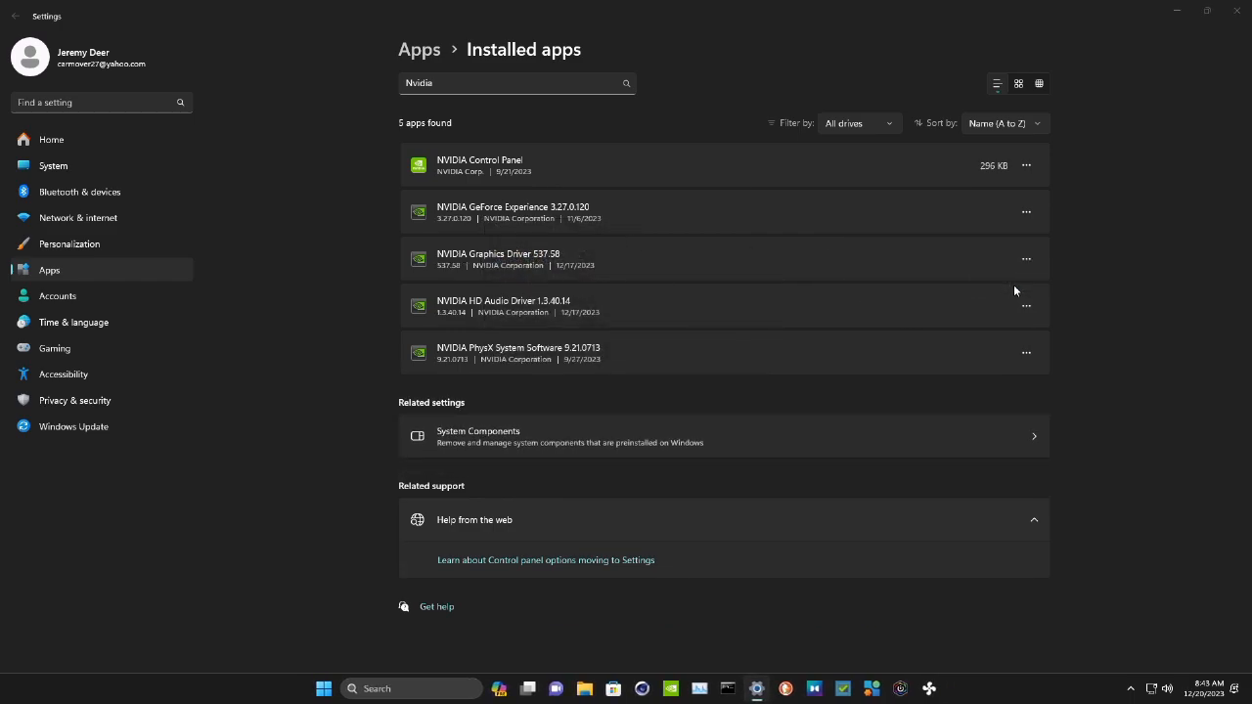
left_click(751, 388)
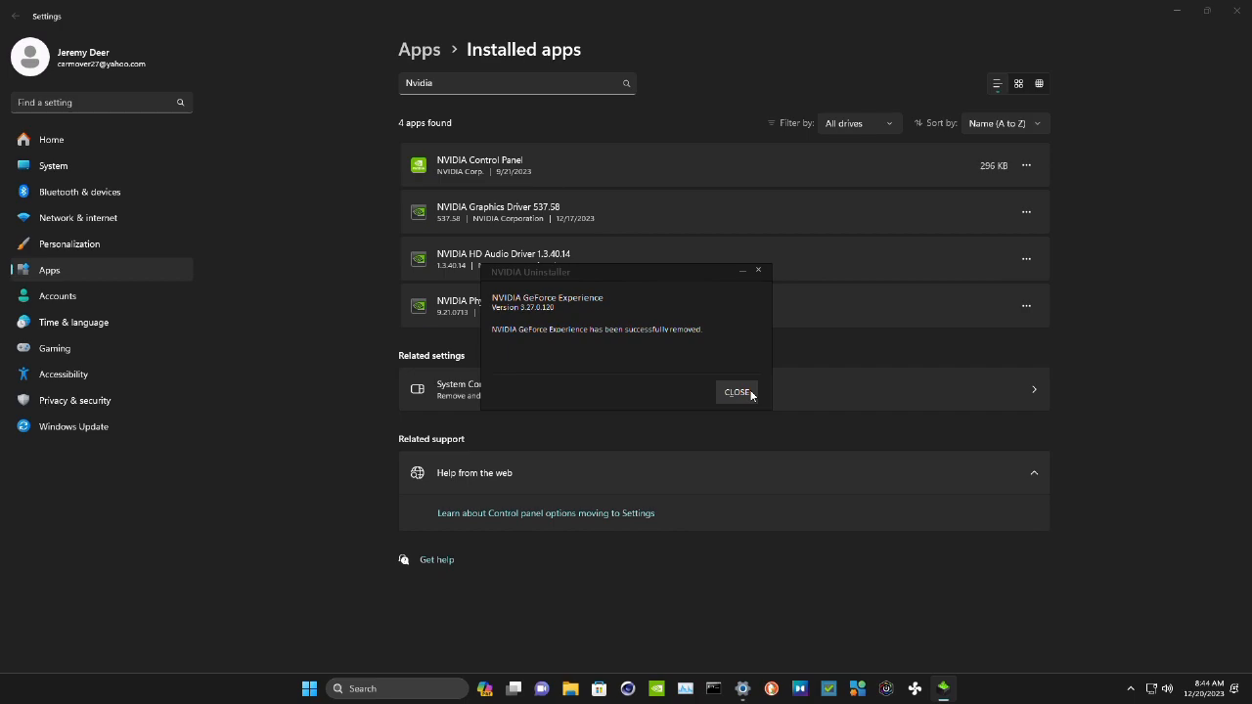
left_click(737, 392)
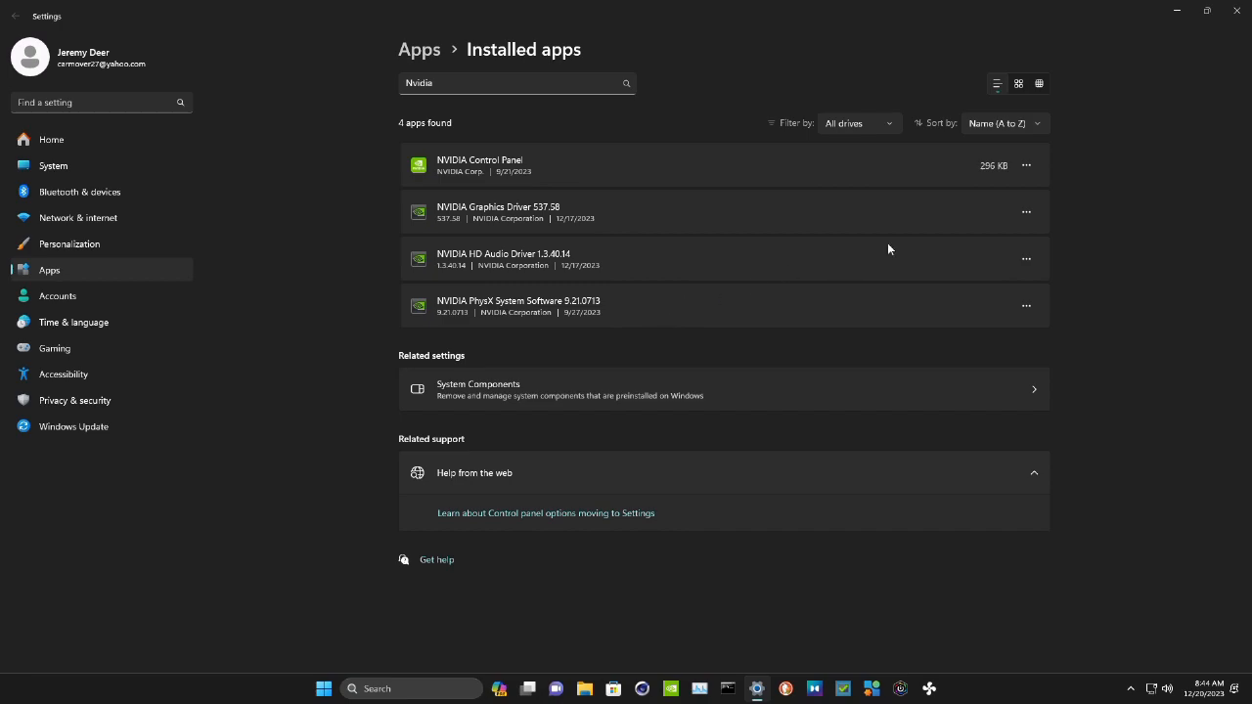
Step: Close the installed apps settings and check the Recycle Bin for leftover files
left_click(1236, 10)
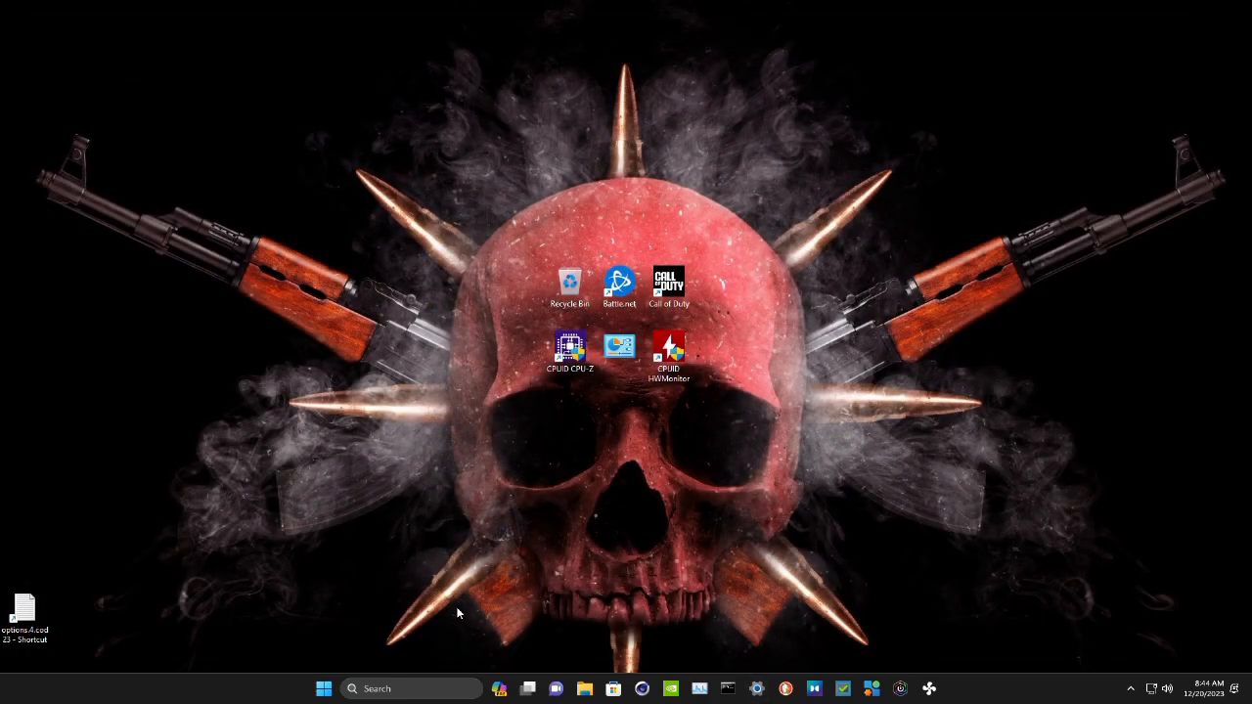
double_click(569, 284)
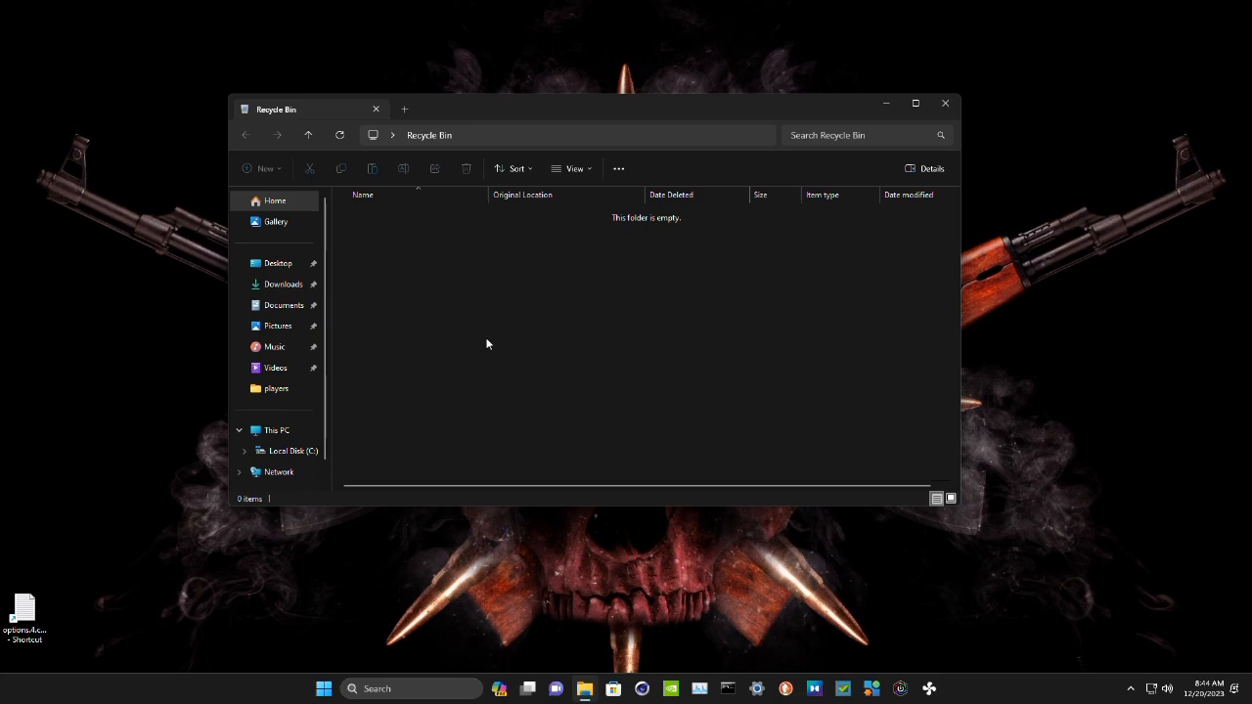
left_click(943, 106)
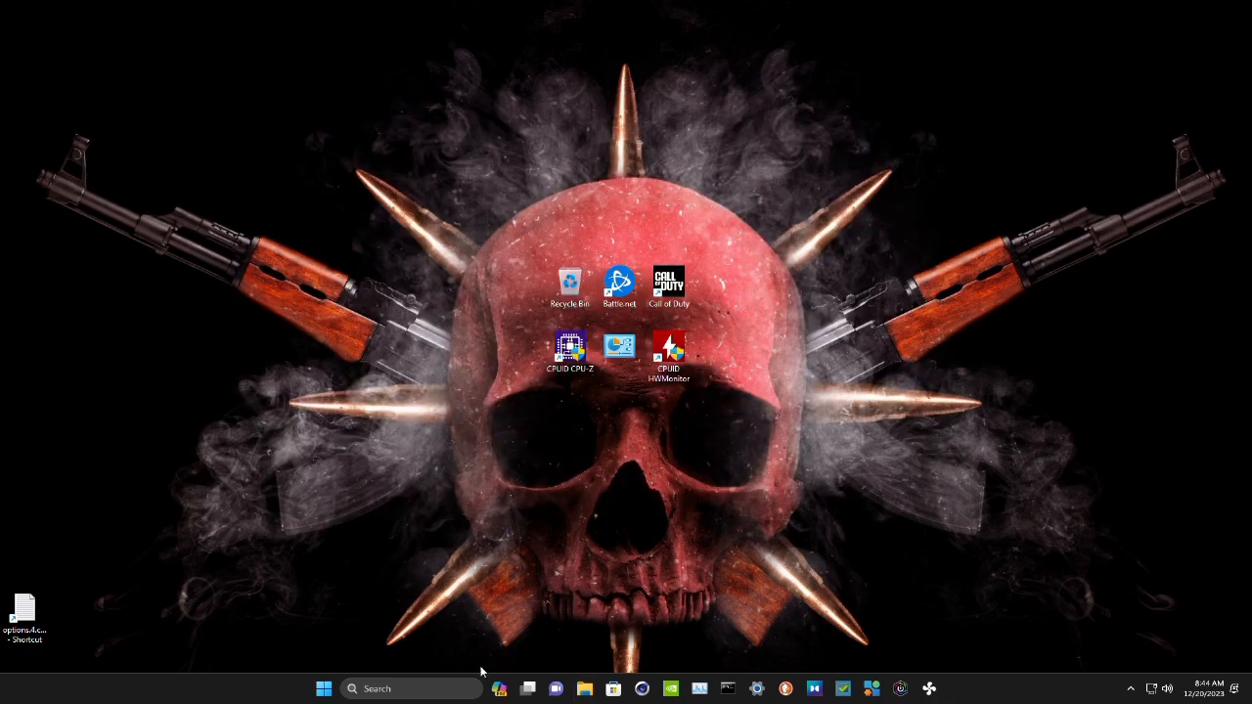
Step: Switch to the DuckDuckGo browser, search for "nvidia clean install" and open TechPowerUp's NVCleanstall page
left_click(786, 689)
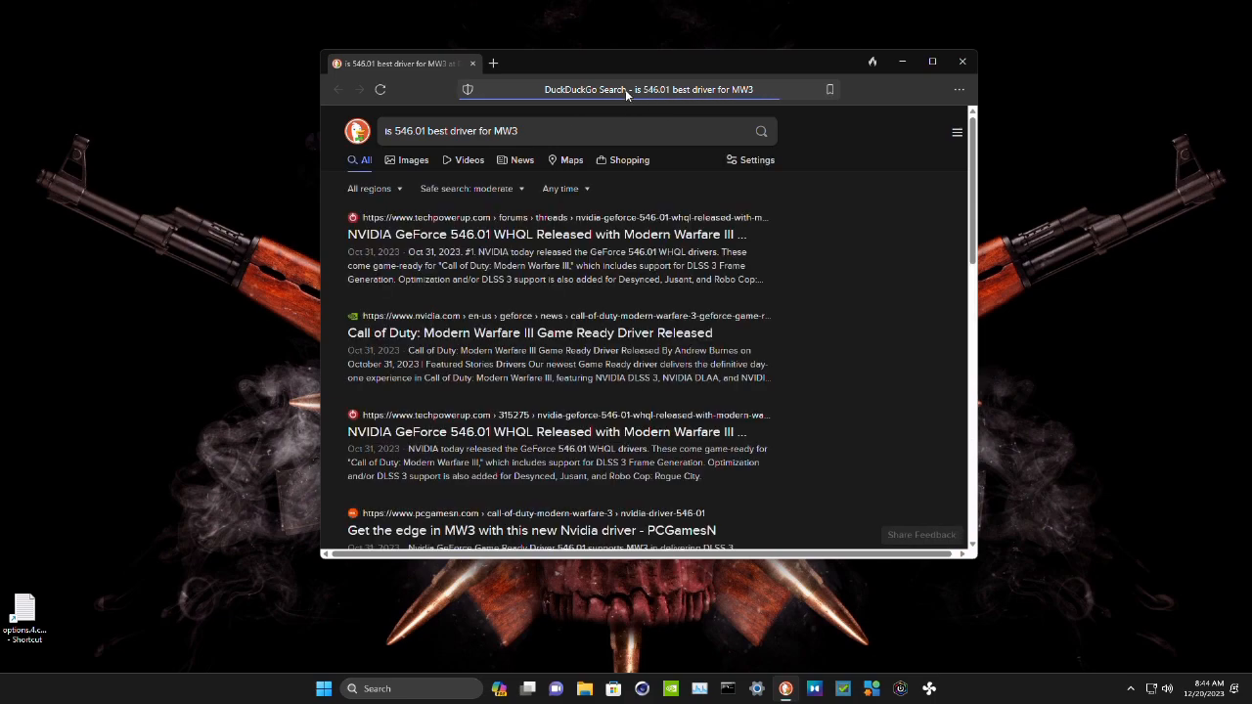
left_click(627, 90)
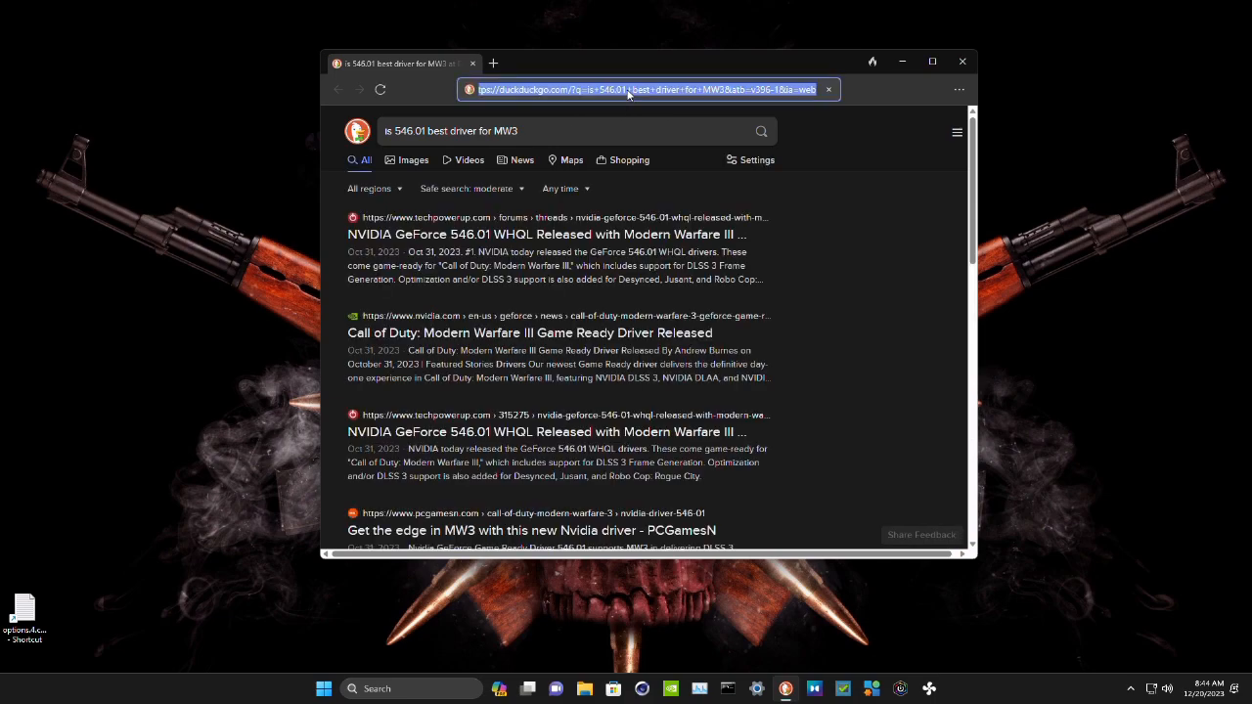
type("nvidiad")
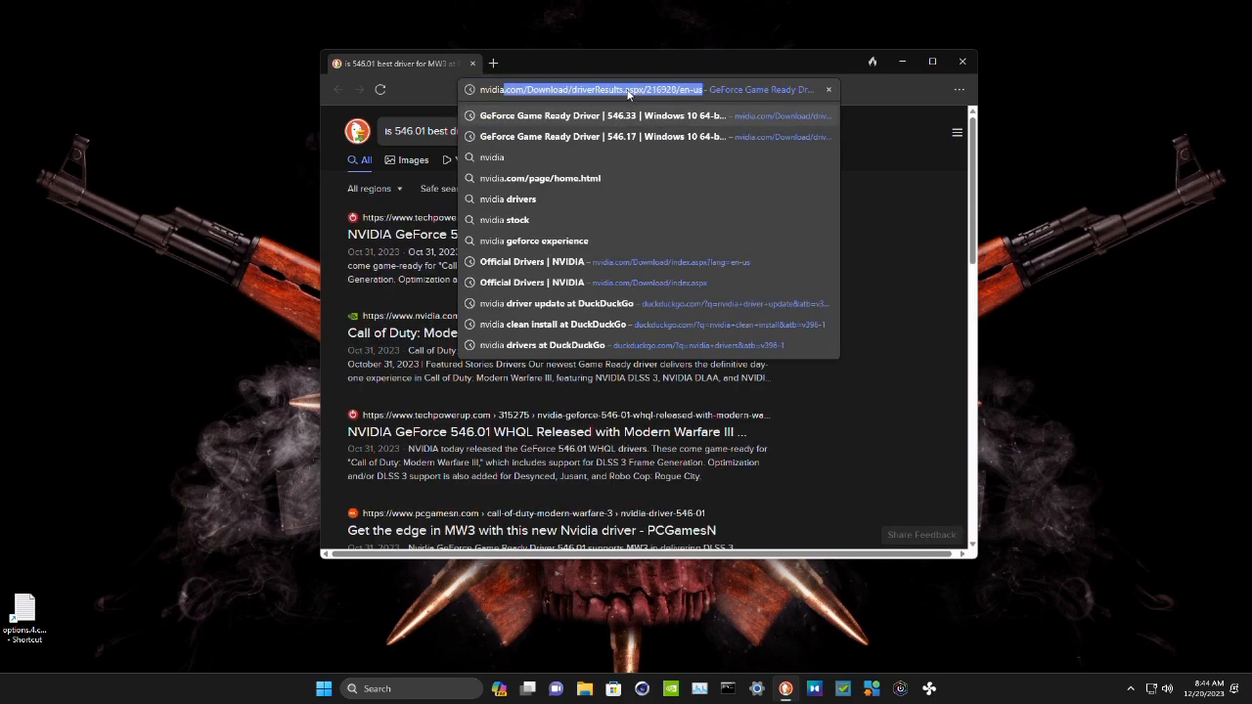
type("lean")
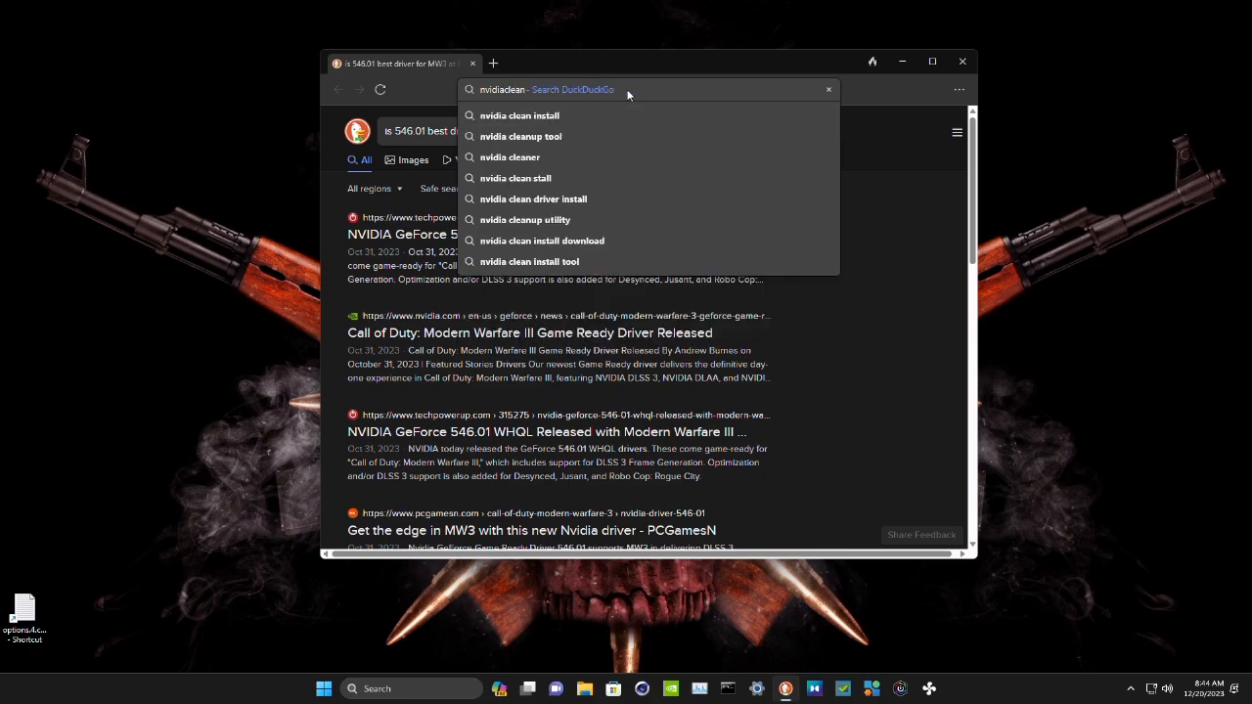
left_click(606, 112)
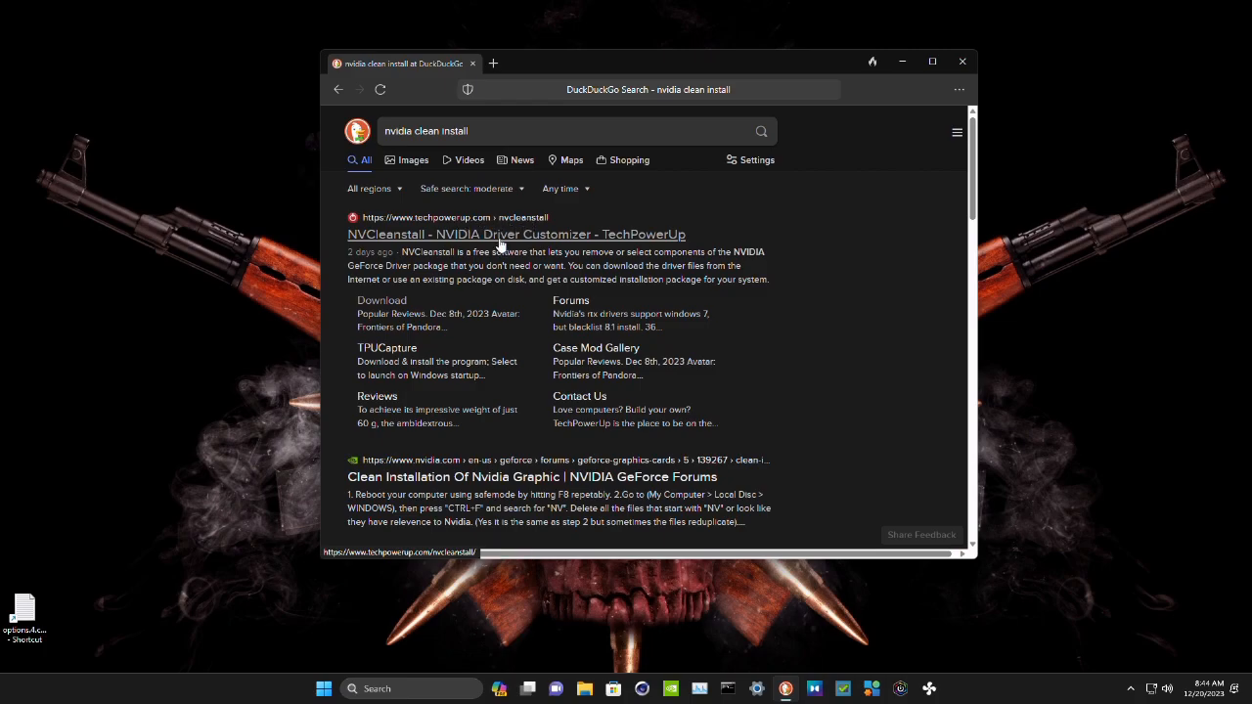
left_click(500, 244)
Step: Review the NVCleanstall page's description, download option, features and screenshots, then close the browser
scroll(576, 364, "down", 8)
scroll(576, 363, "up", 5)
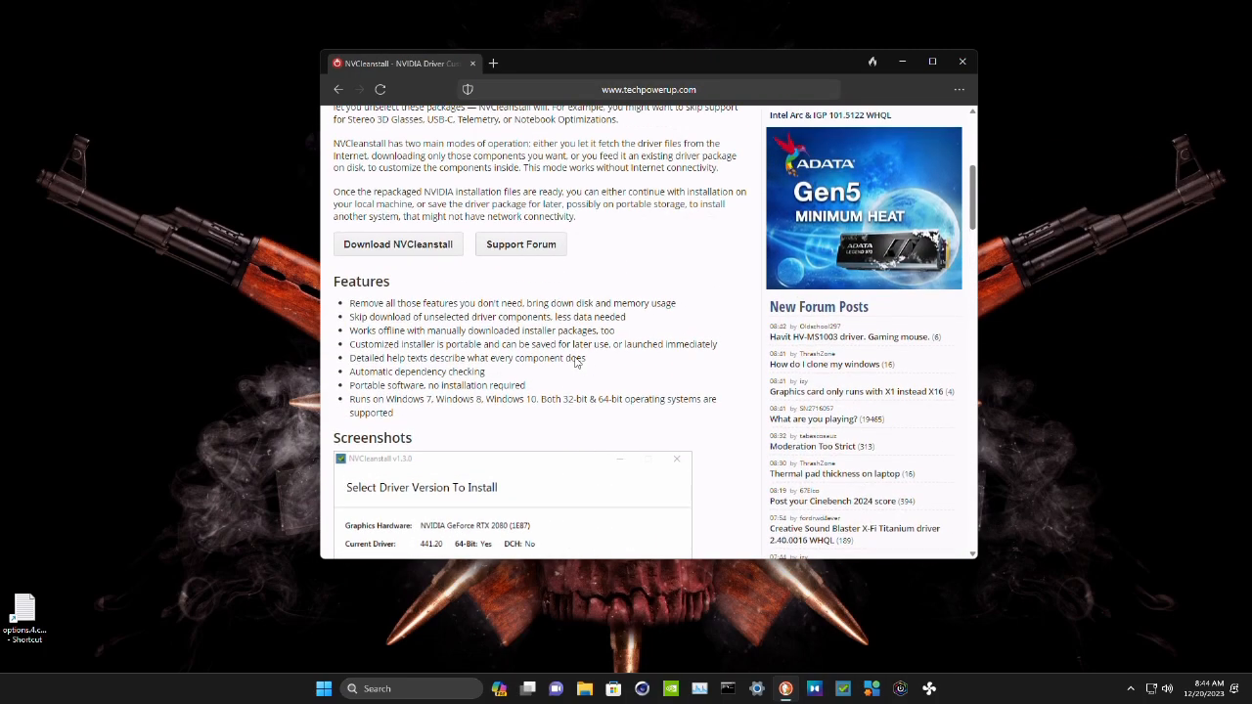
left_click(381, 248)
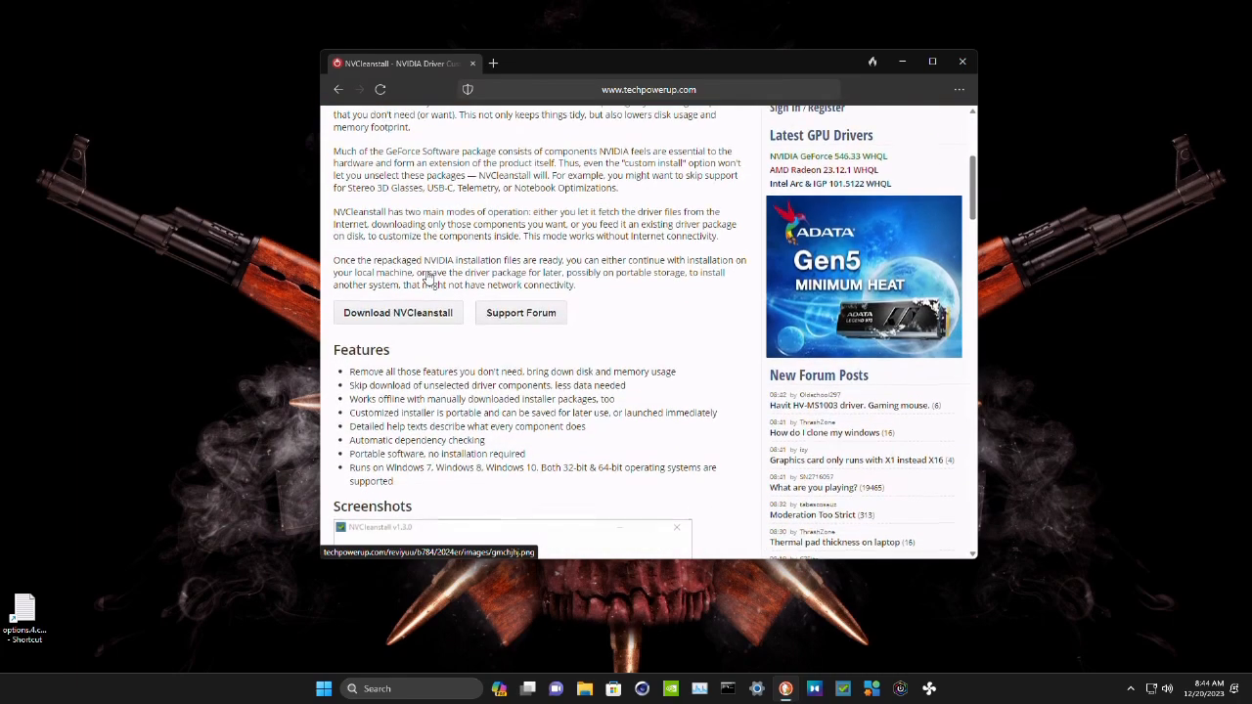
scroll(426, 283, "down", 4)
scroll(427, 313, "down", 2)
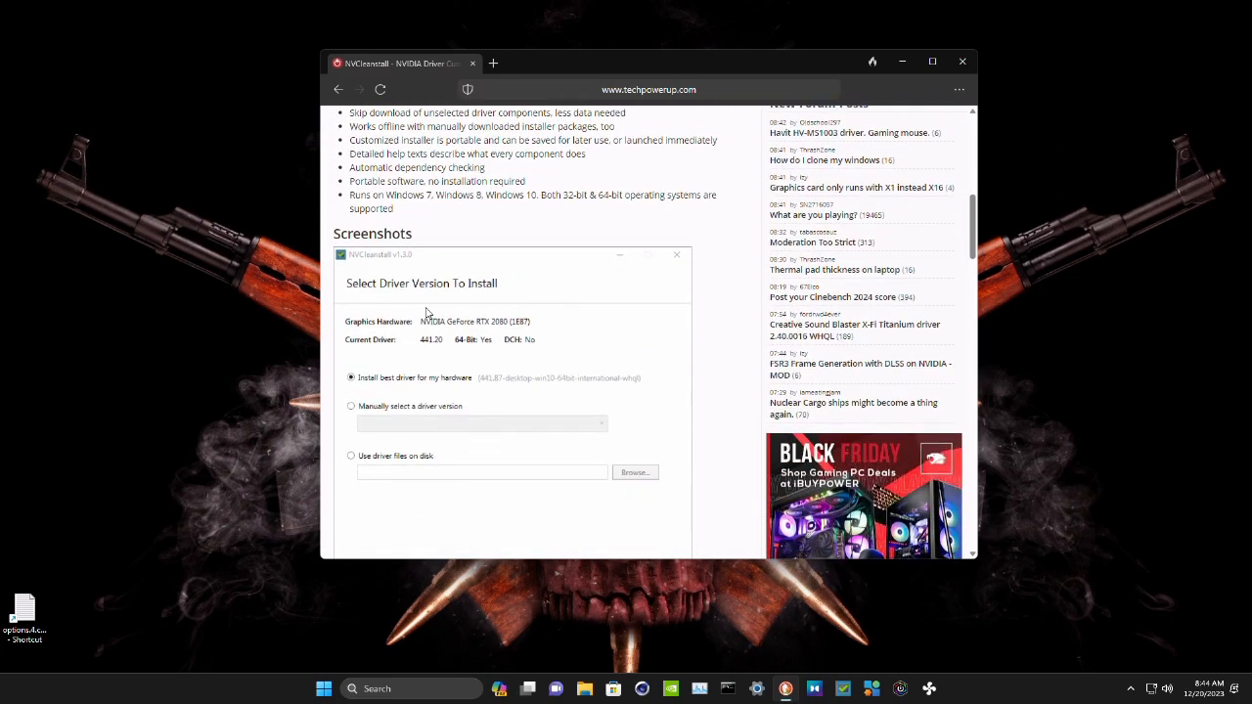
scroll(439, 272, "down", 5)
scroll(443, 294, "down", 5)
scroll(448, 323, "up", 15)
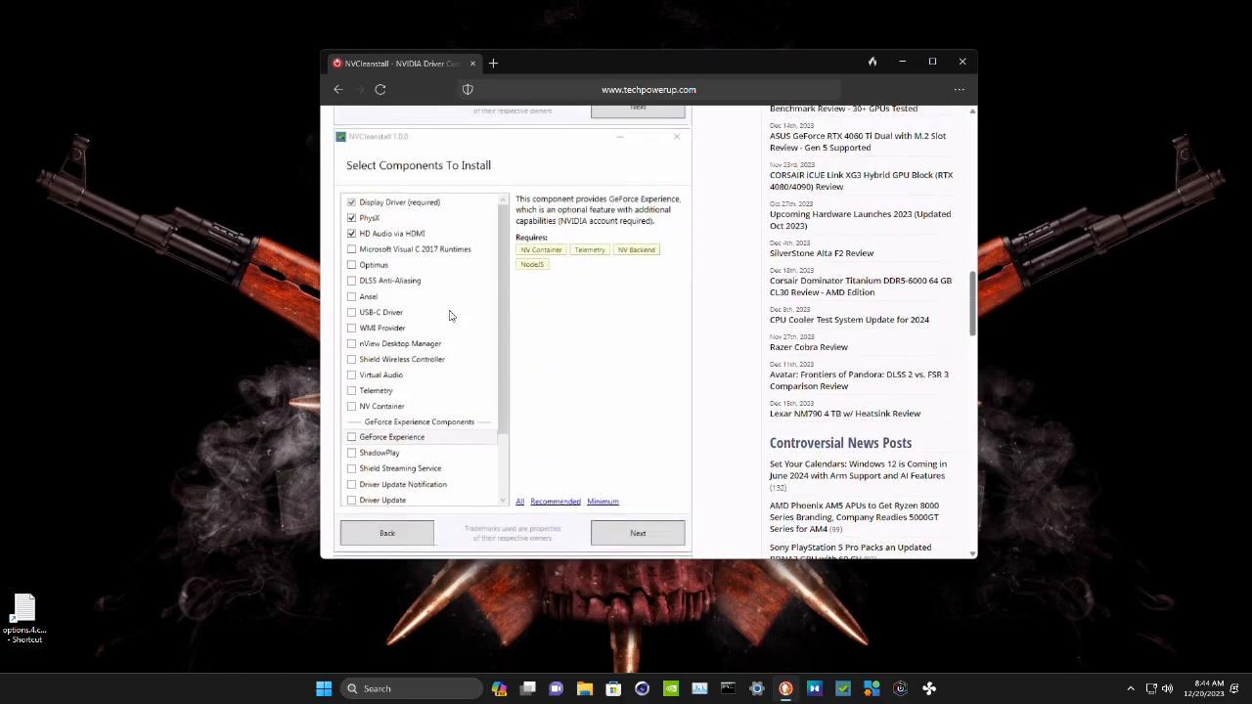
scroll(450, 315, "up", 2)
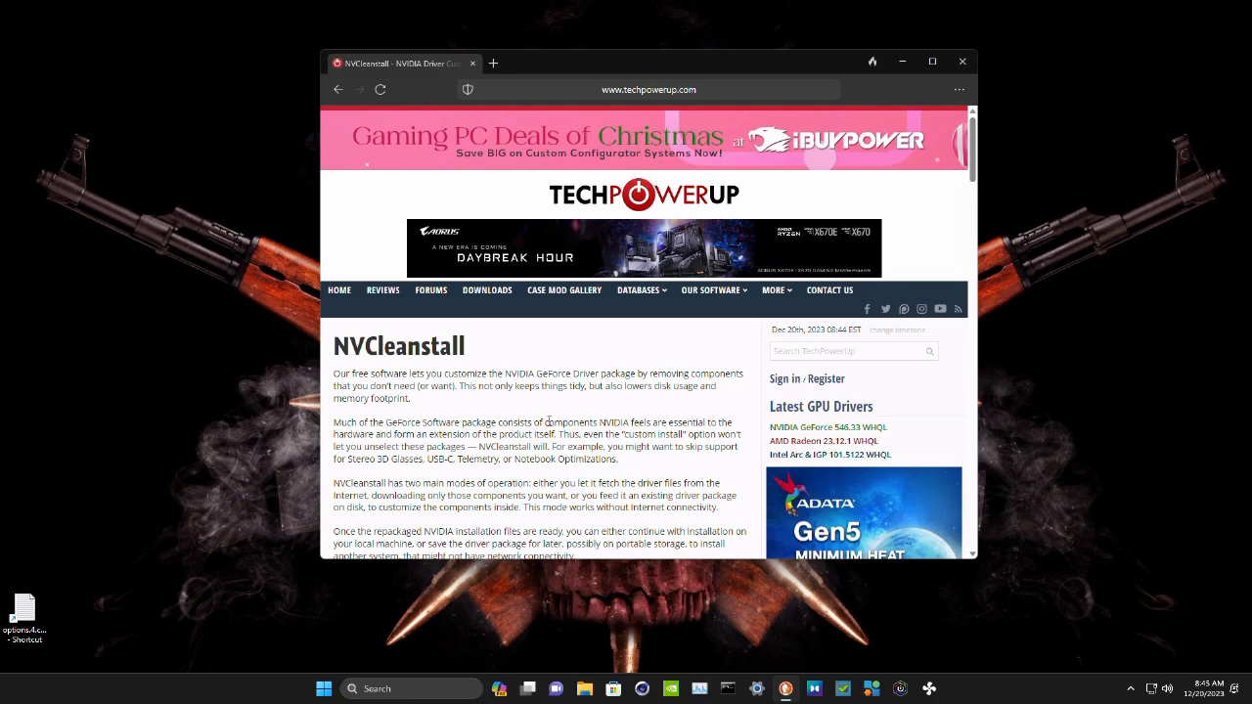
scroll(547, 422, "down", 6)
scroll(550, 425, "up", 4)
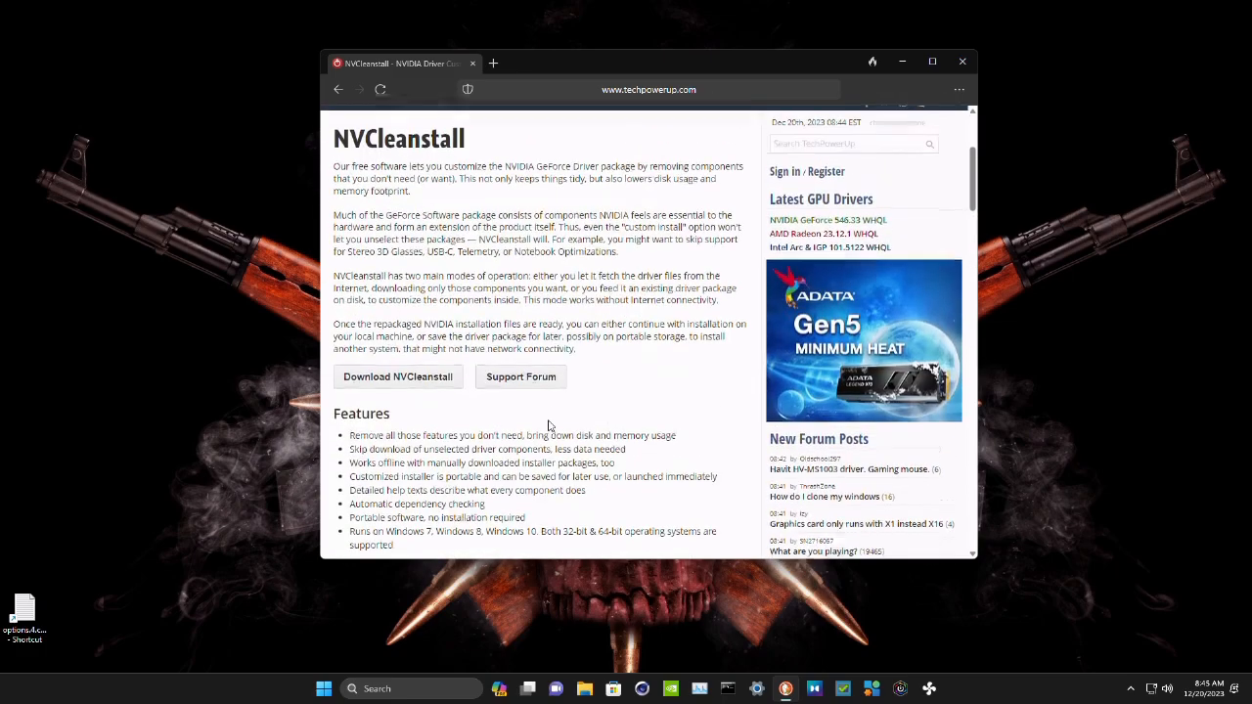
scroll(549, 426, "up", 3)
left_click(962, 61)
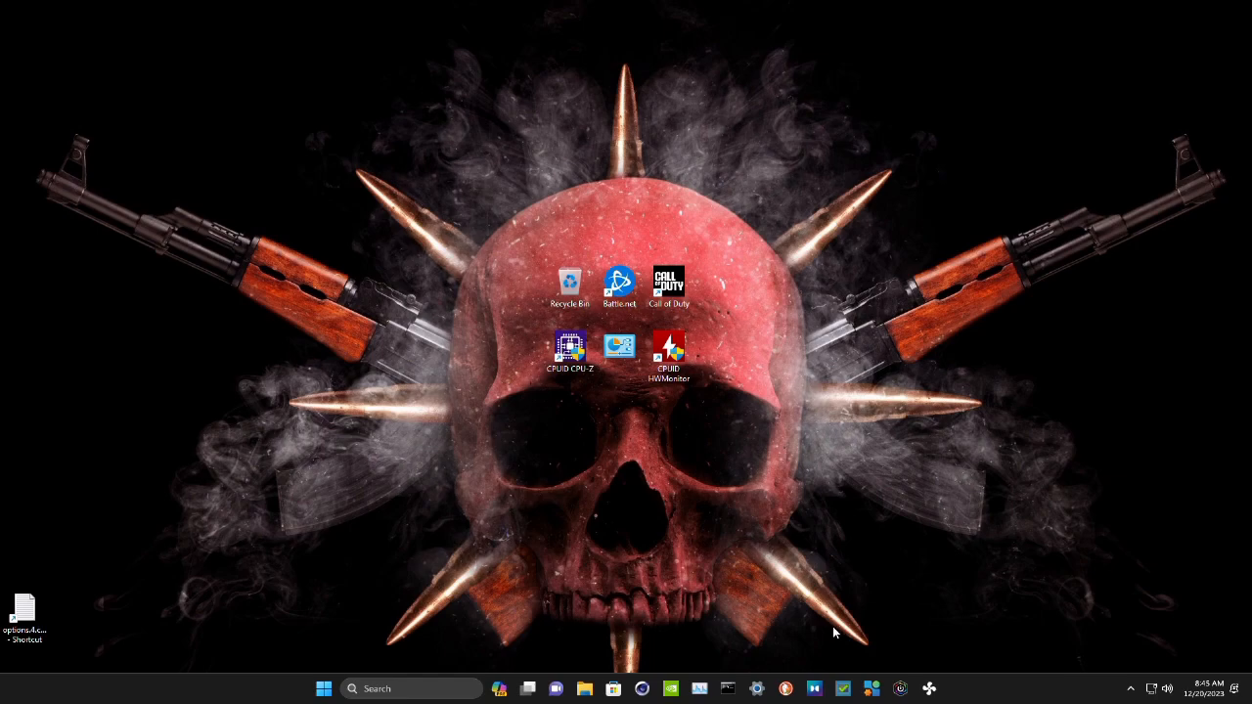
Step: Launch NVCleanstall, manually select driver version 546.01 Windows 10 64 bit Desktop DCH, and proceed to component selection
left_click(845, 690)
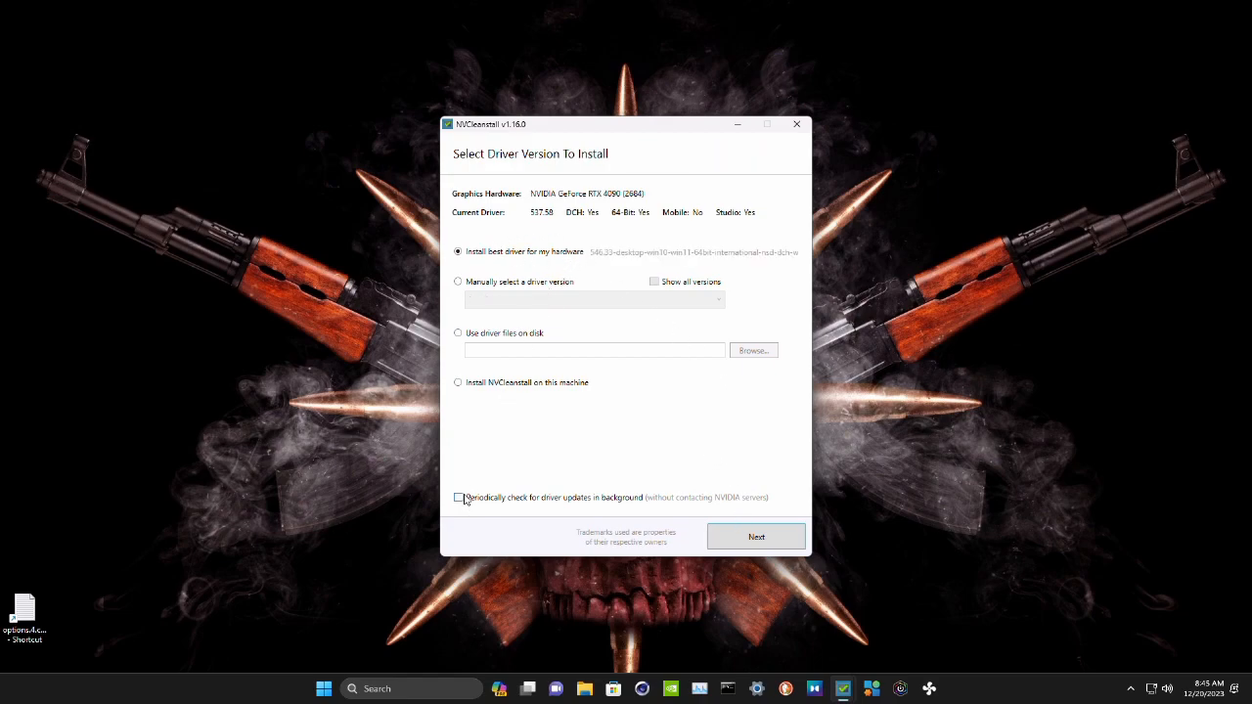
left_click(459, 384)
left_click(459, 252)
left_click(457, 281)
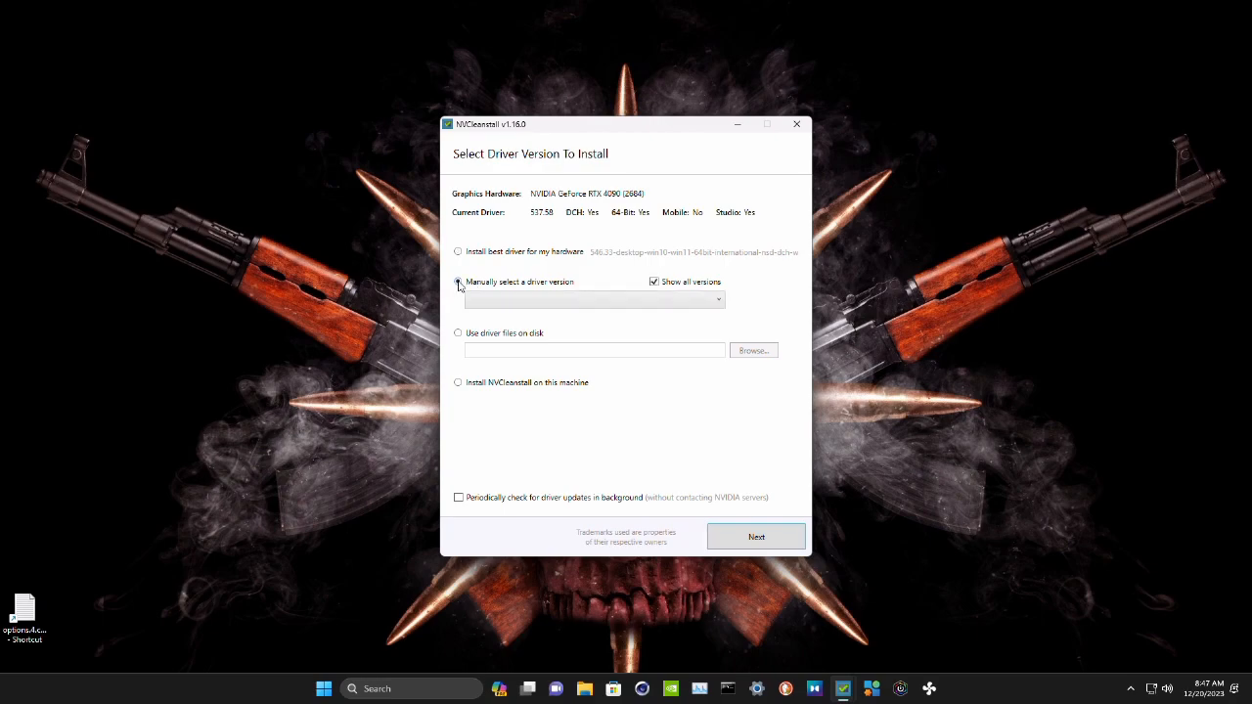
left_click(532, 303)
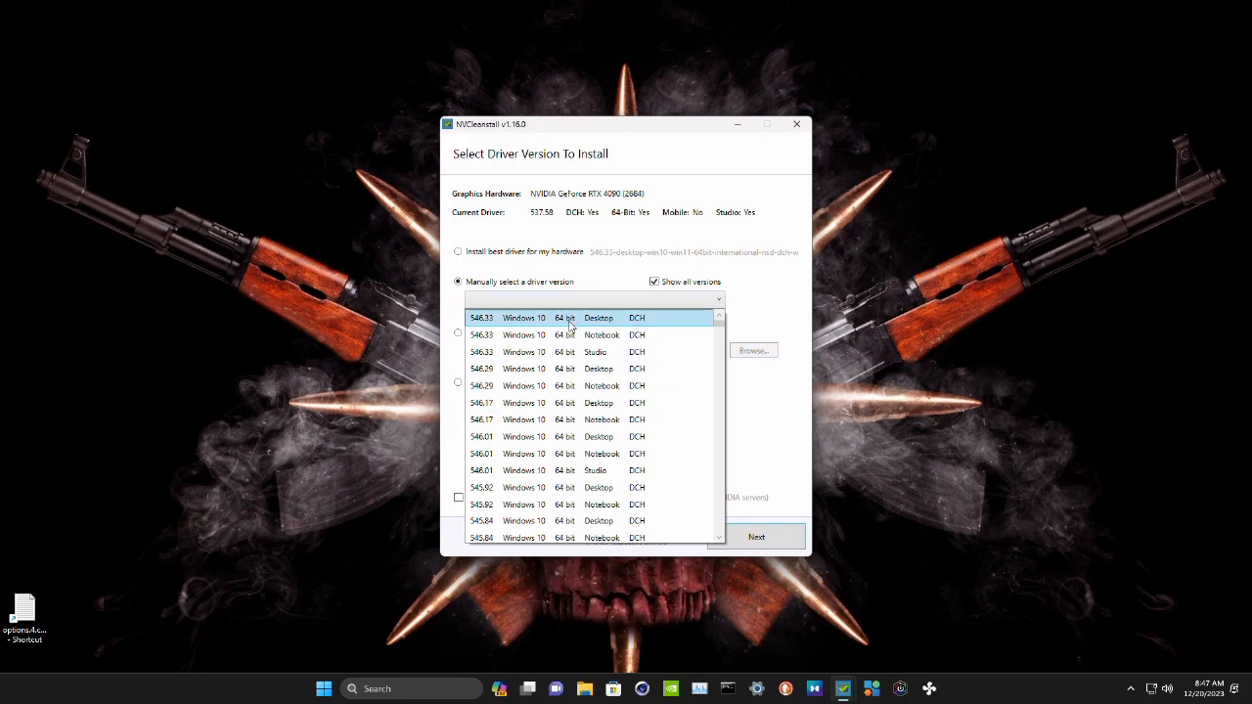
left_click(598, 437)
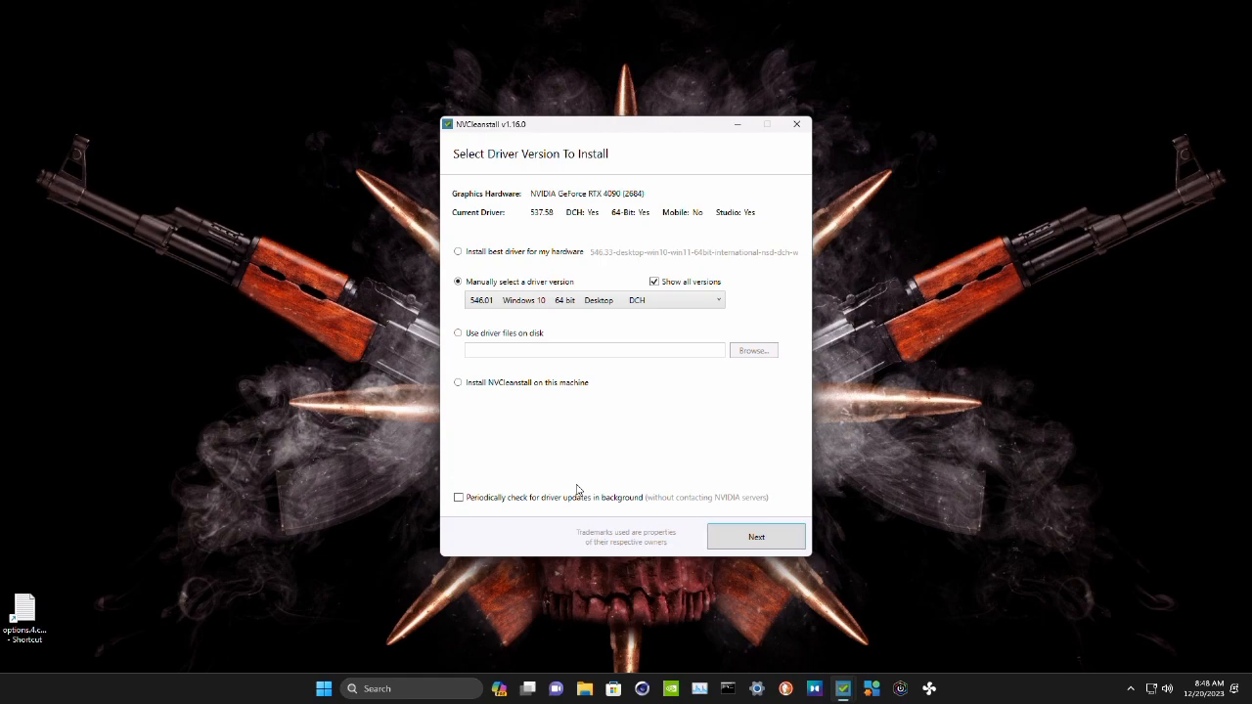
left_click(758, 537)
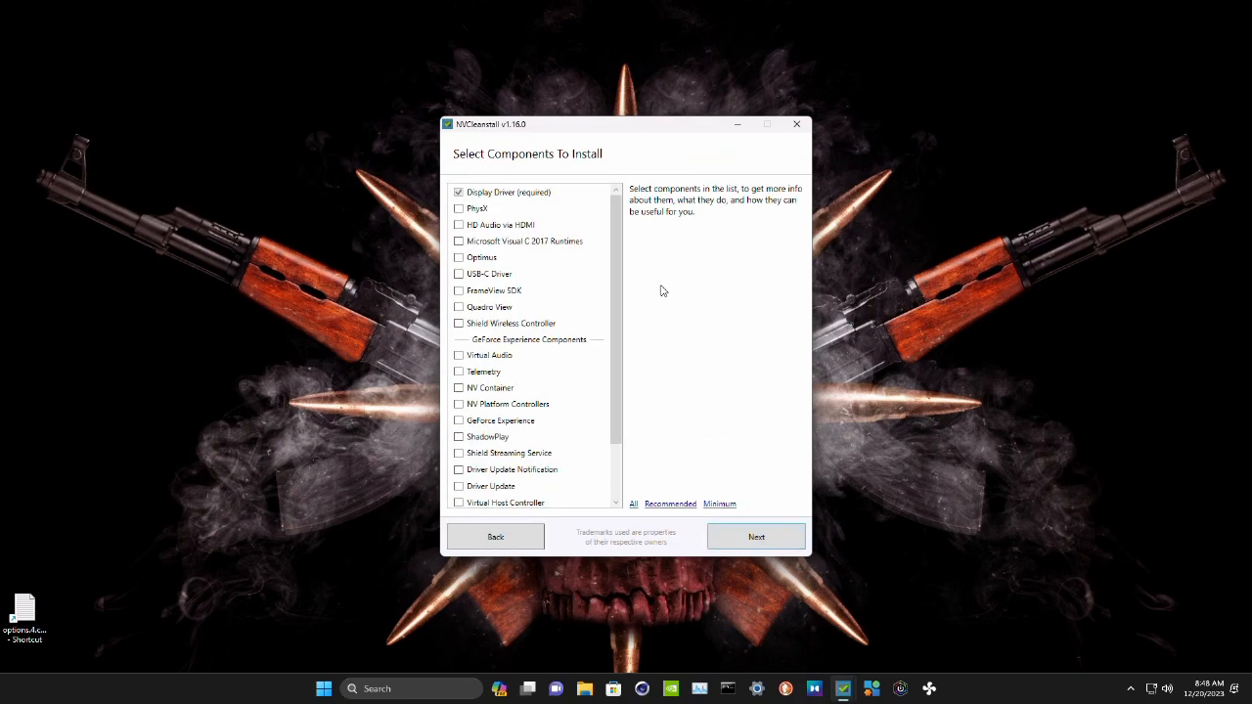
Step: Add PhysX and HD Audio via HDMI to the components to install and proceed to the installation tweaks
left_click_drag(615, 274, 612, 339)
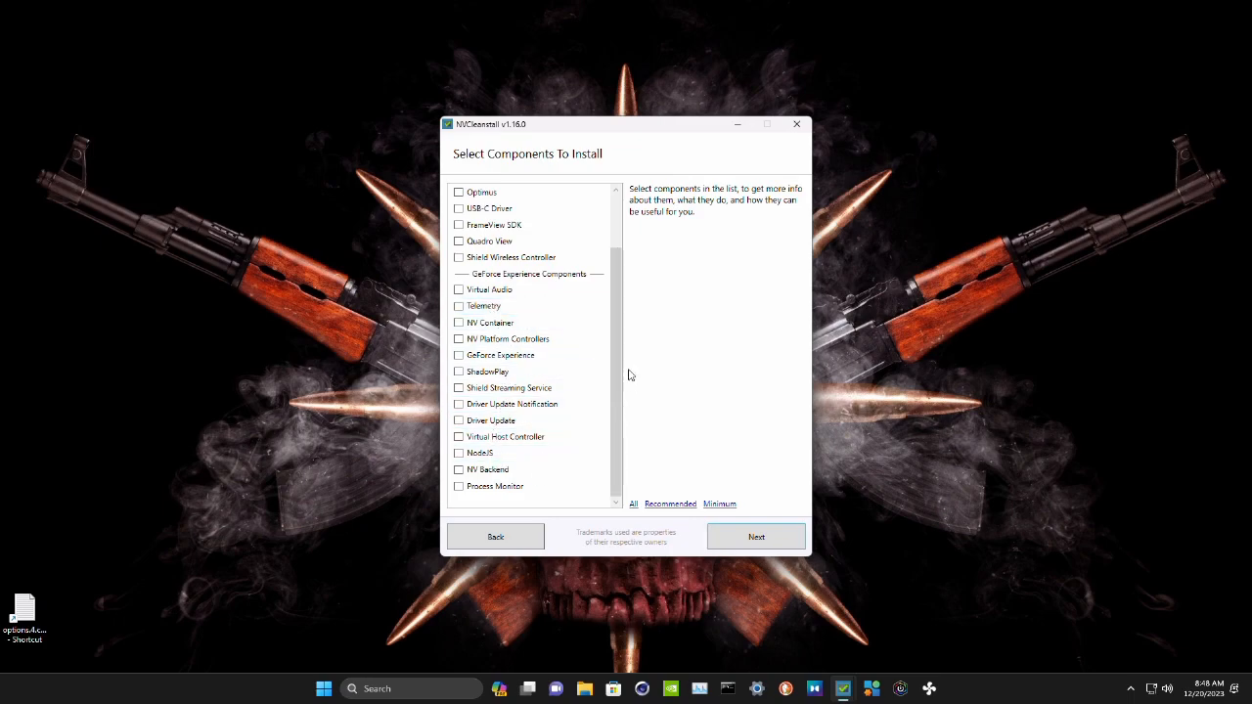
scroll(612, 308, "up", 2)
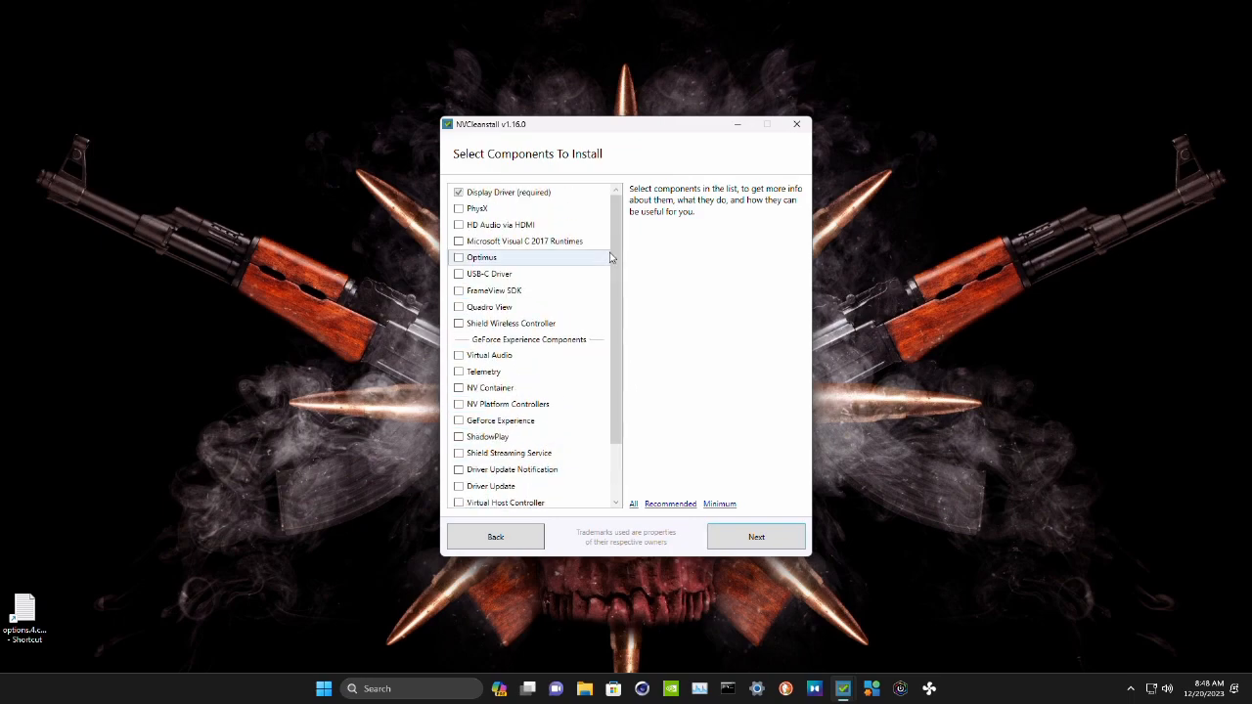
left_click(459, 209)
left_click(458, 225)
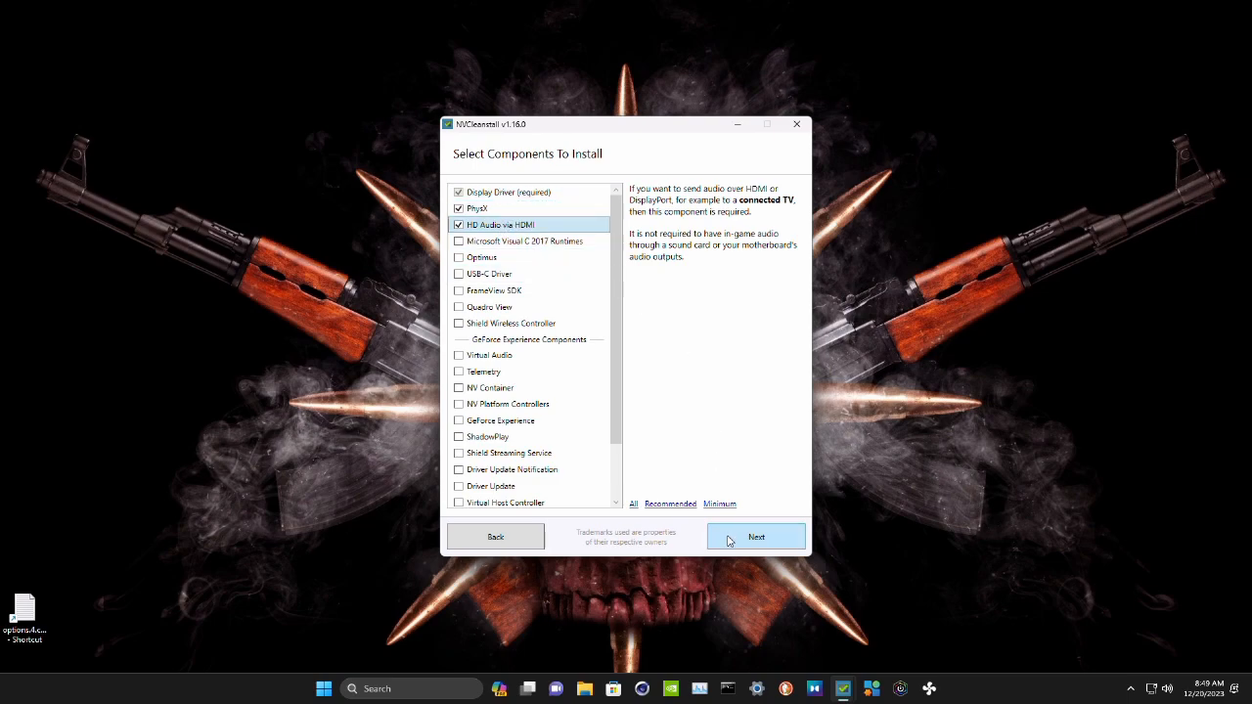
scroll(616, 462, "down", 2)
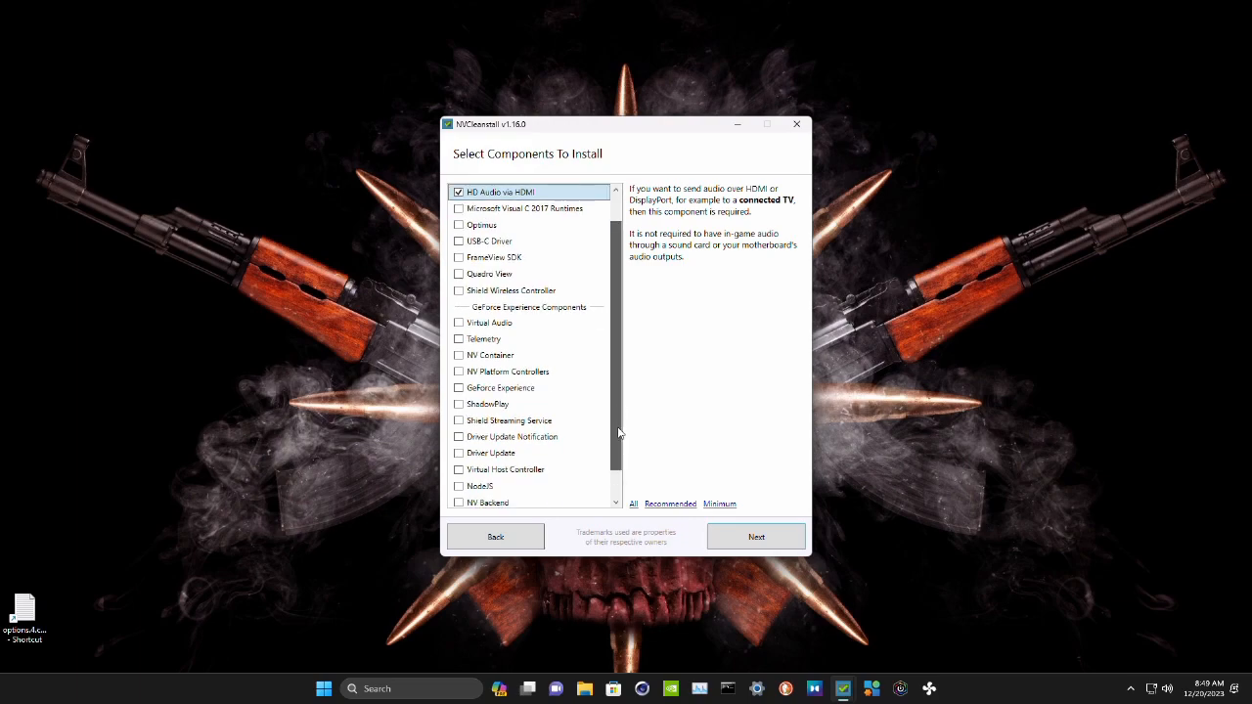
left_click(756, 536)
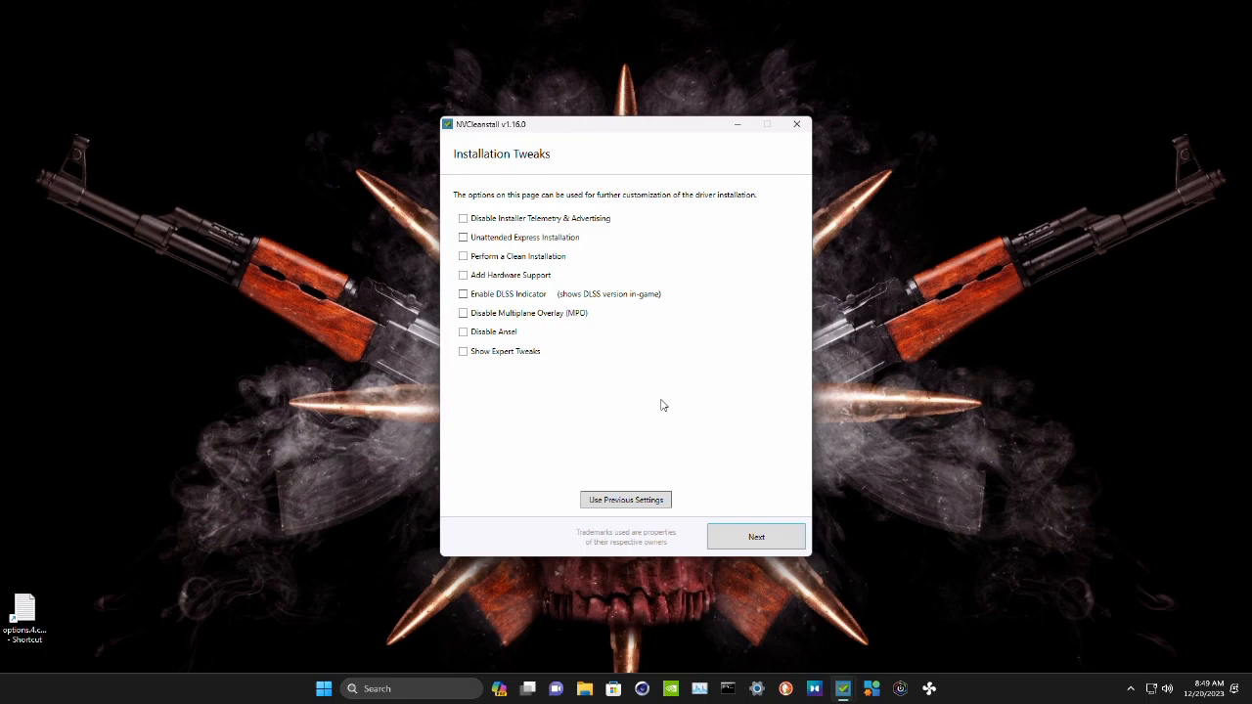
Step: Select Disable Installer Telemetry & Advertising and Perform a Clean Installation, check the expert tweaks but leave them off, and prepare the customized installer
left_click(463, 219)
left_click(464, 351)
scroll(578, 355, "down", 1)
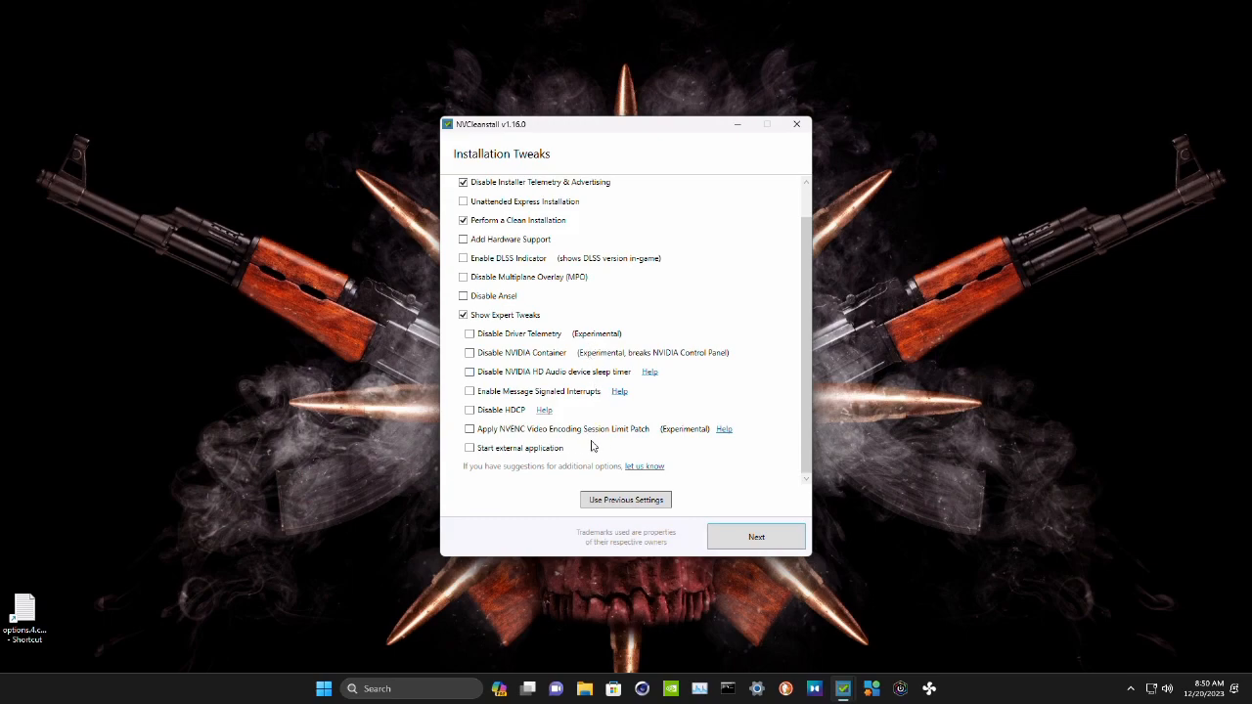
left_click(463, 316)
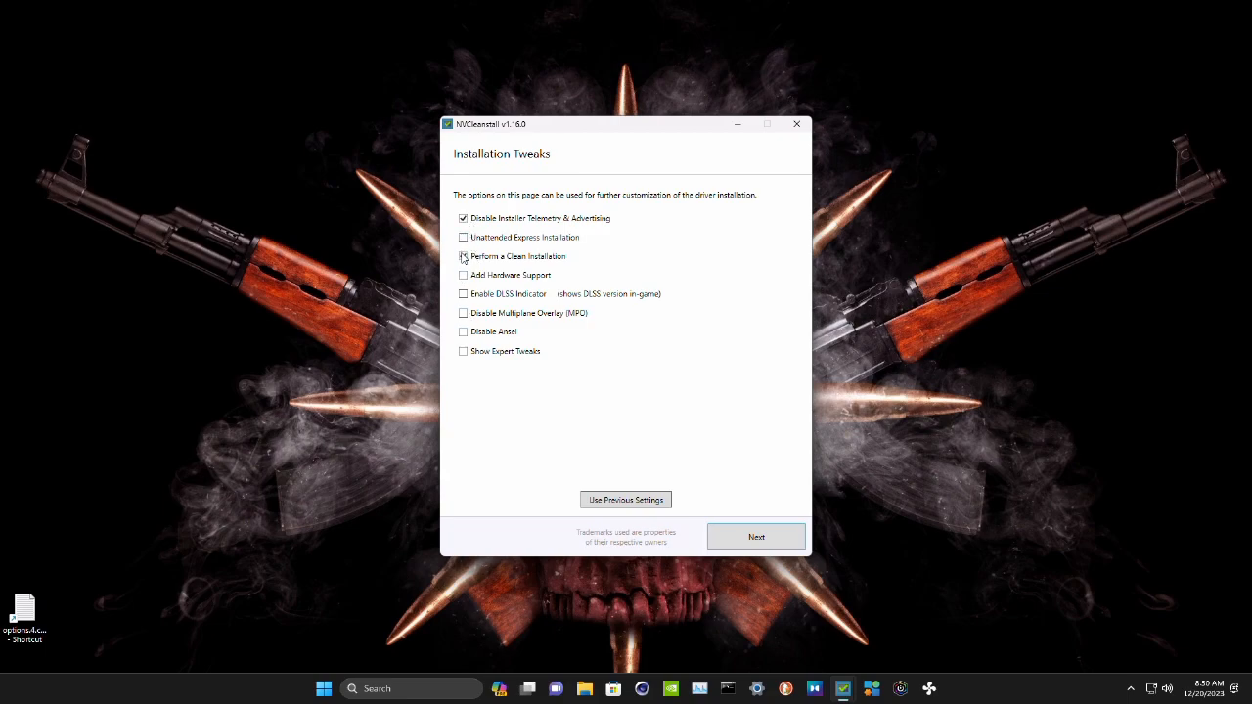
left_click(728, 540)
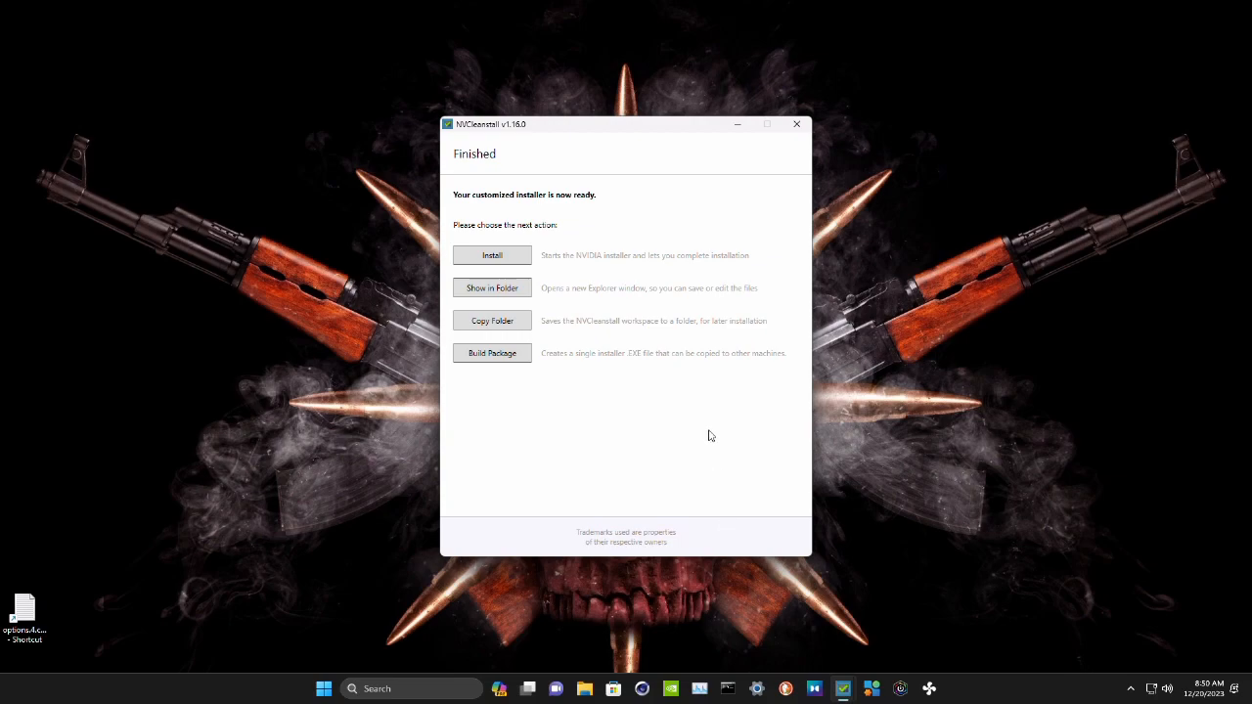
Step: Run the customized NVIDIA installer, accept the license agreement, and start a Custom (Advanced) clean installation with all listed components
left_click(524, 257)
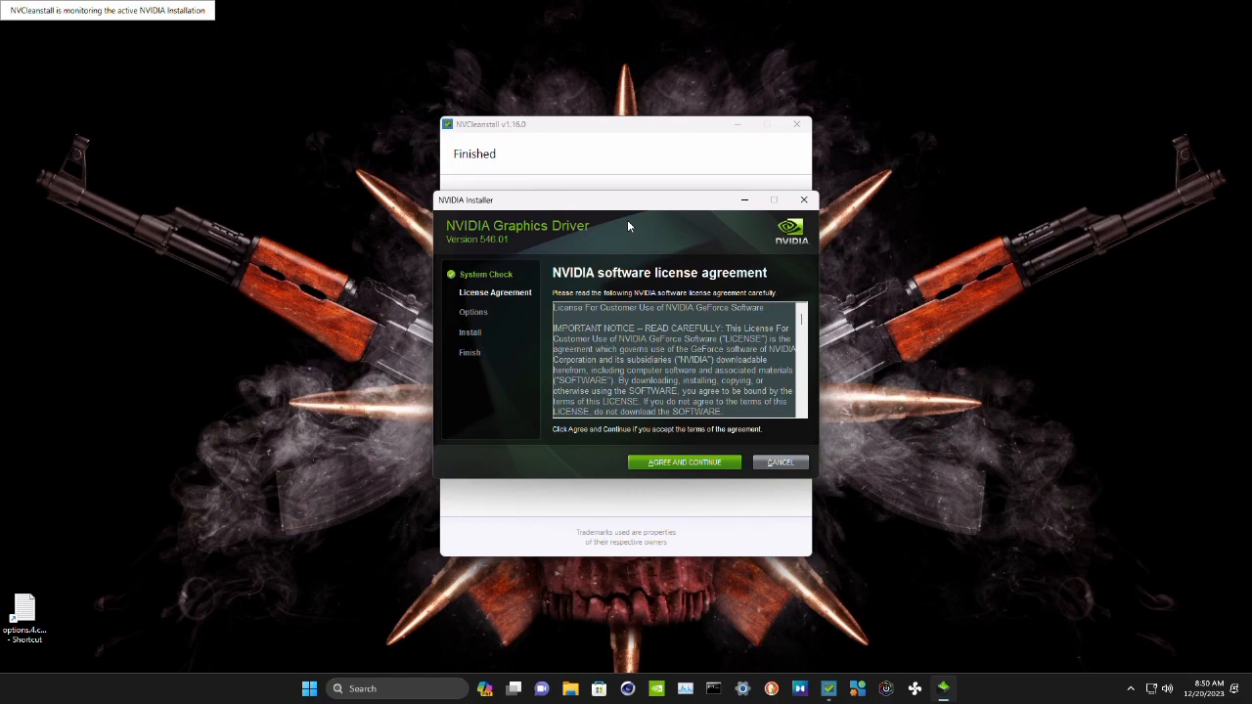
left_click_drag(800, 322, 798, 418)
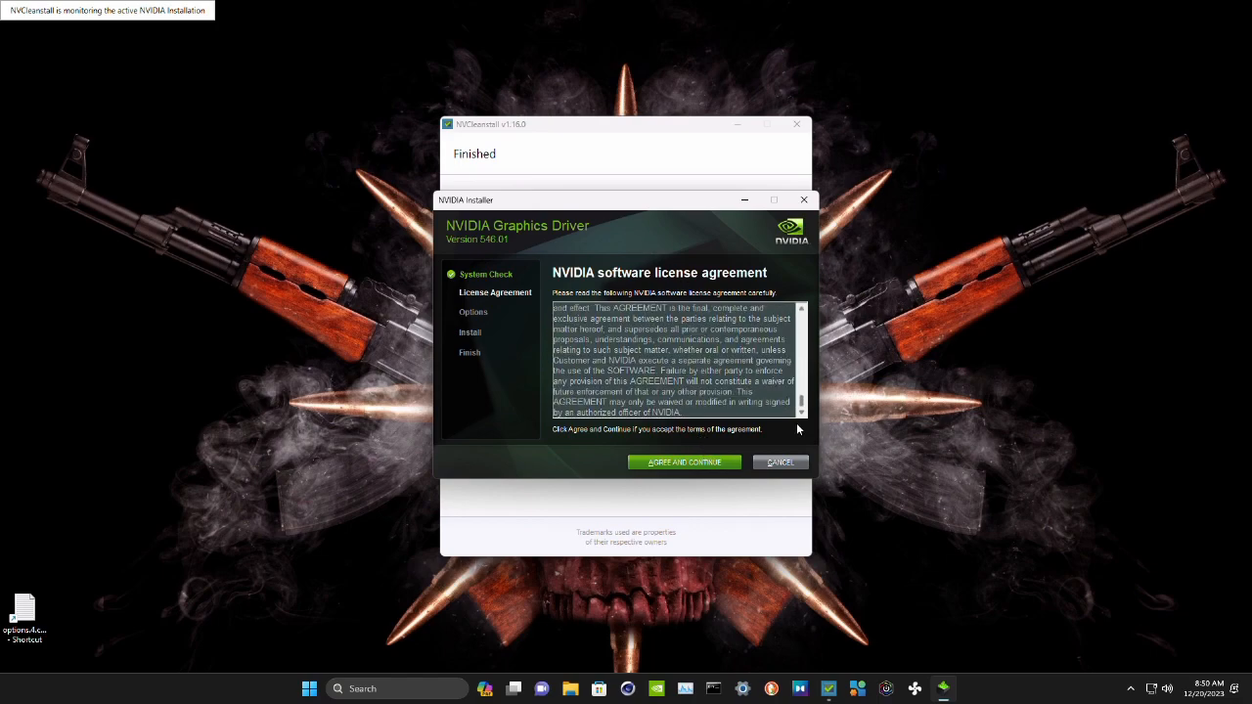
left_click(705, 465)
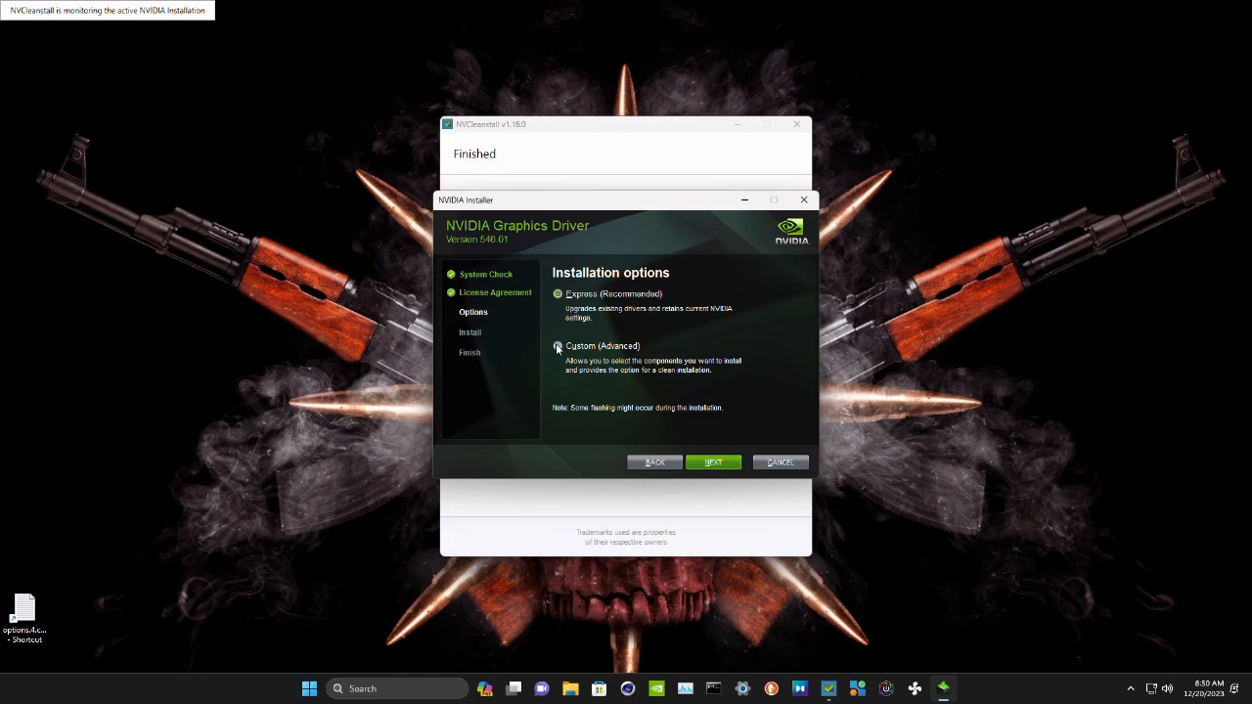
left_click(556, 347)
left_click(712, 463)
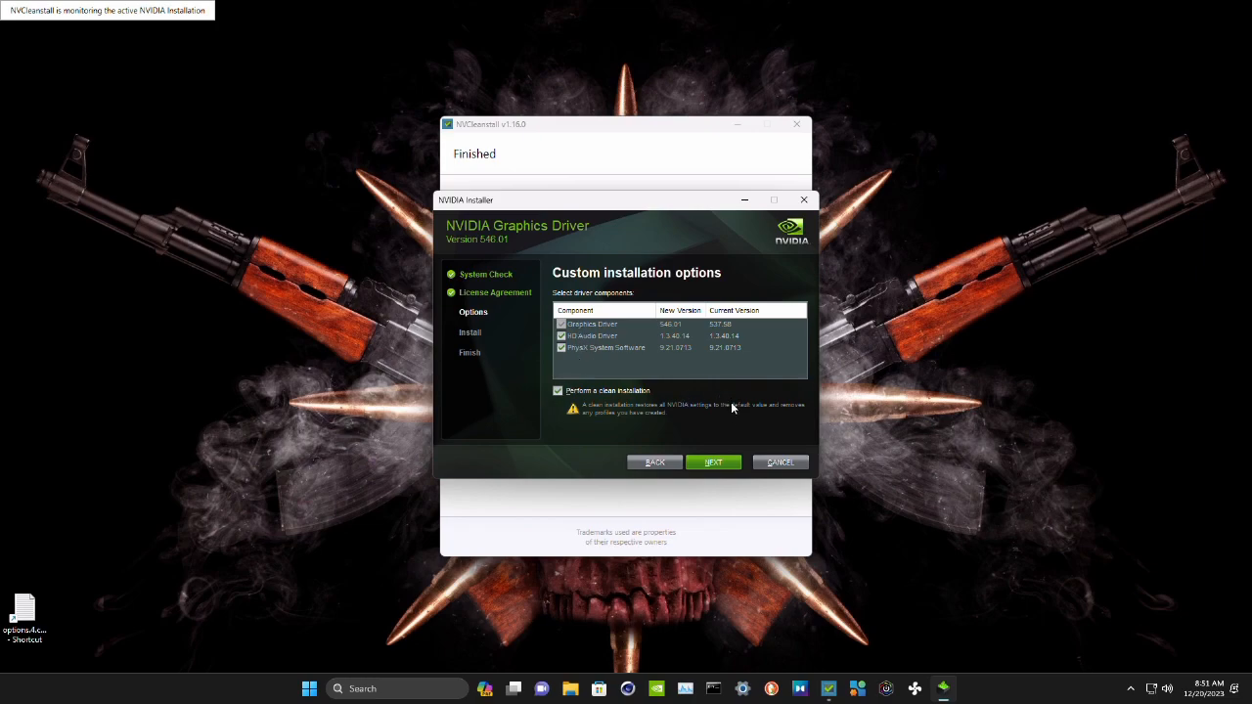
left_click(728, 458)
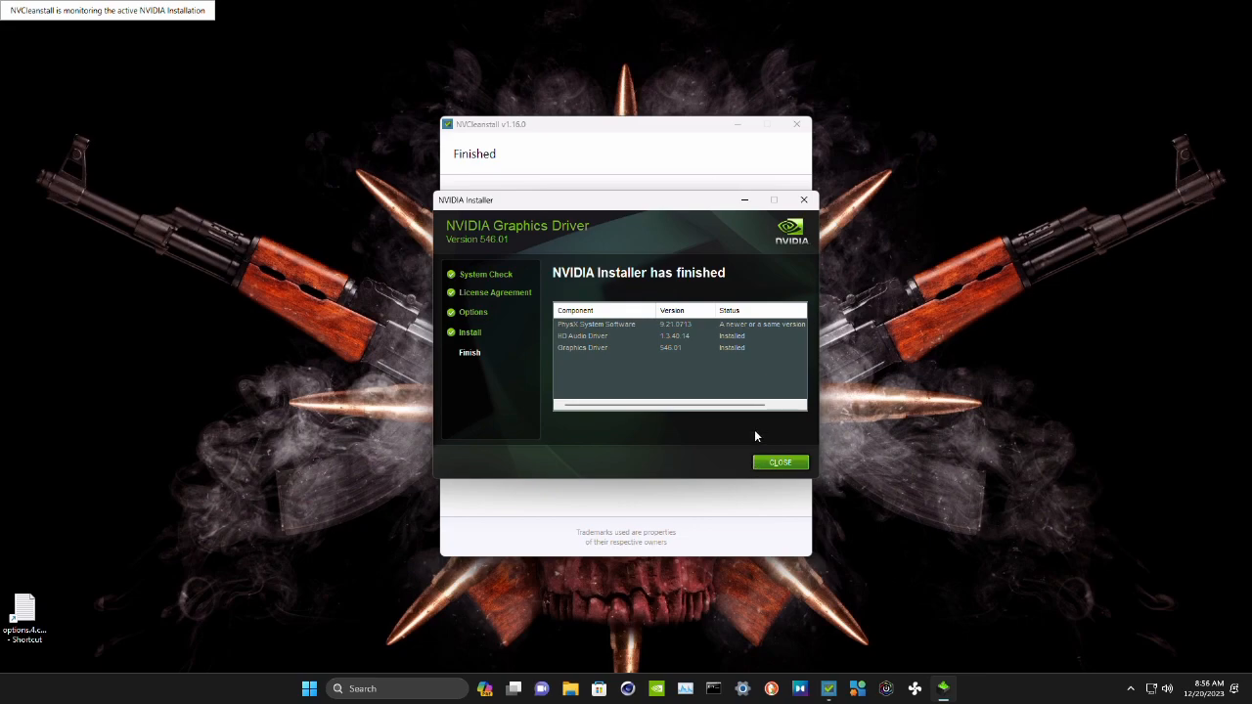
Step: Review the installation results, then close the NVIDIA installer and exit NVCleanstall
left_click_drag(738, 405, 706, 405)
left_click(781, 462)
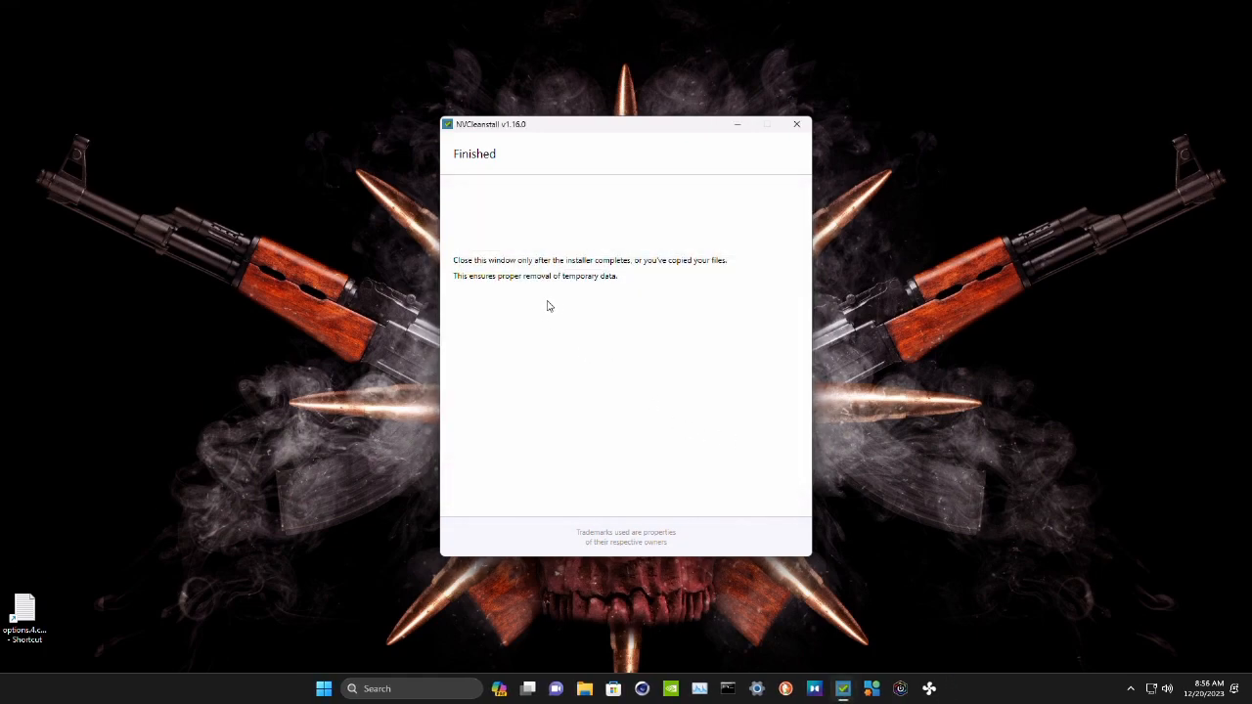
left_click(797, 127)
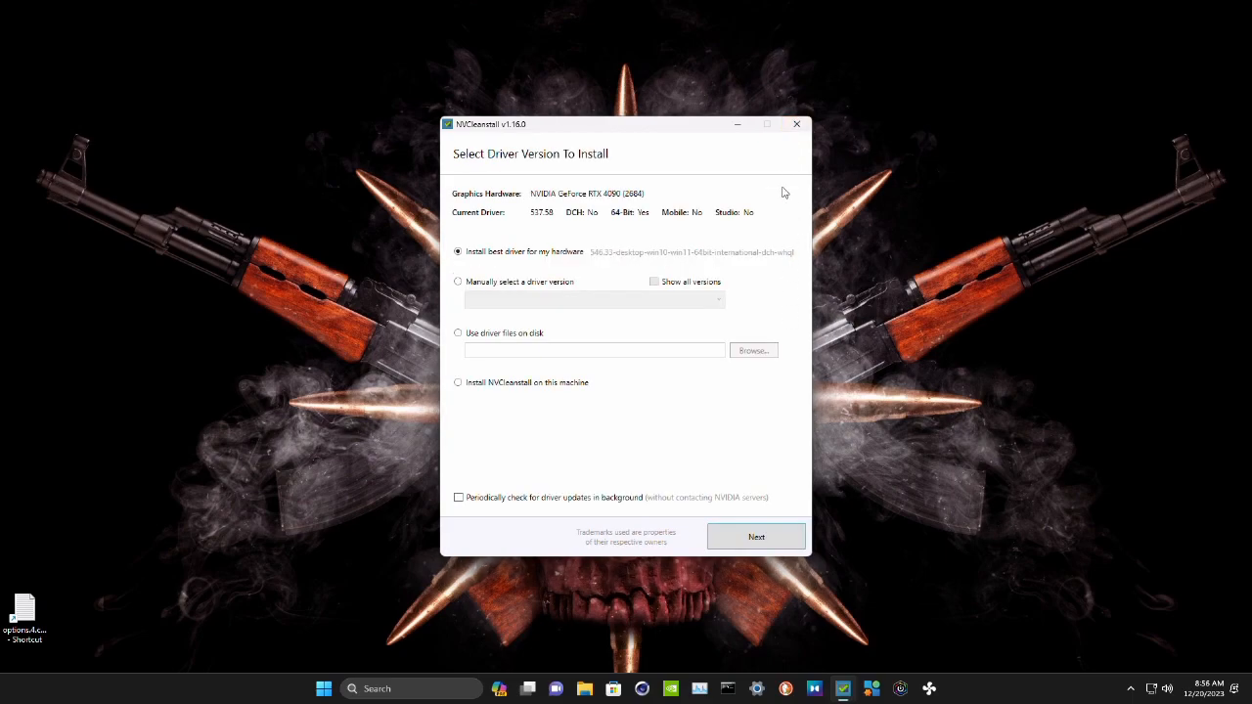
left_click(797, 129)
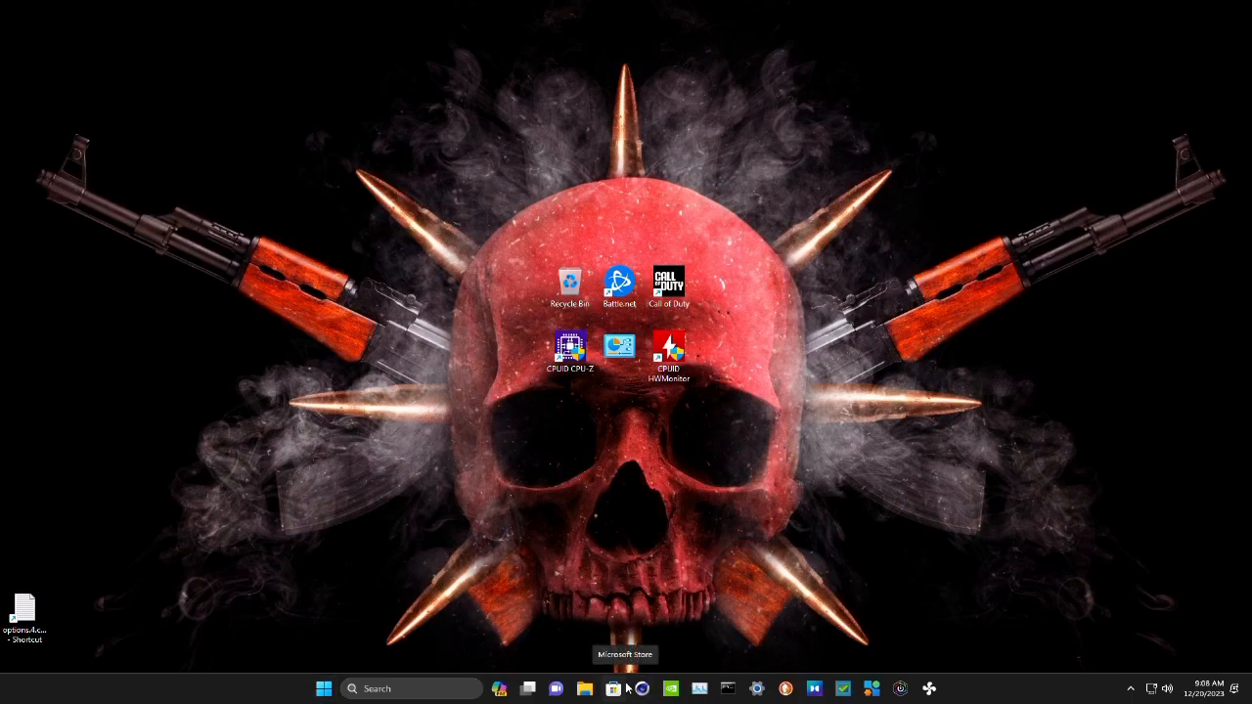
Step: Switch to the Microsoft Store and search for "Nvidia Control"
left_click(614, 688)
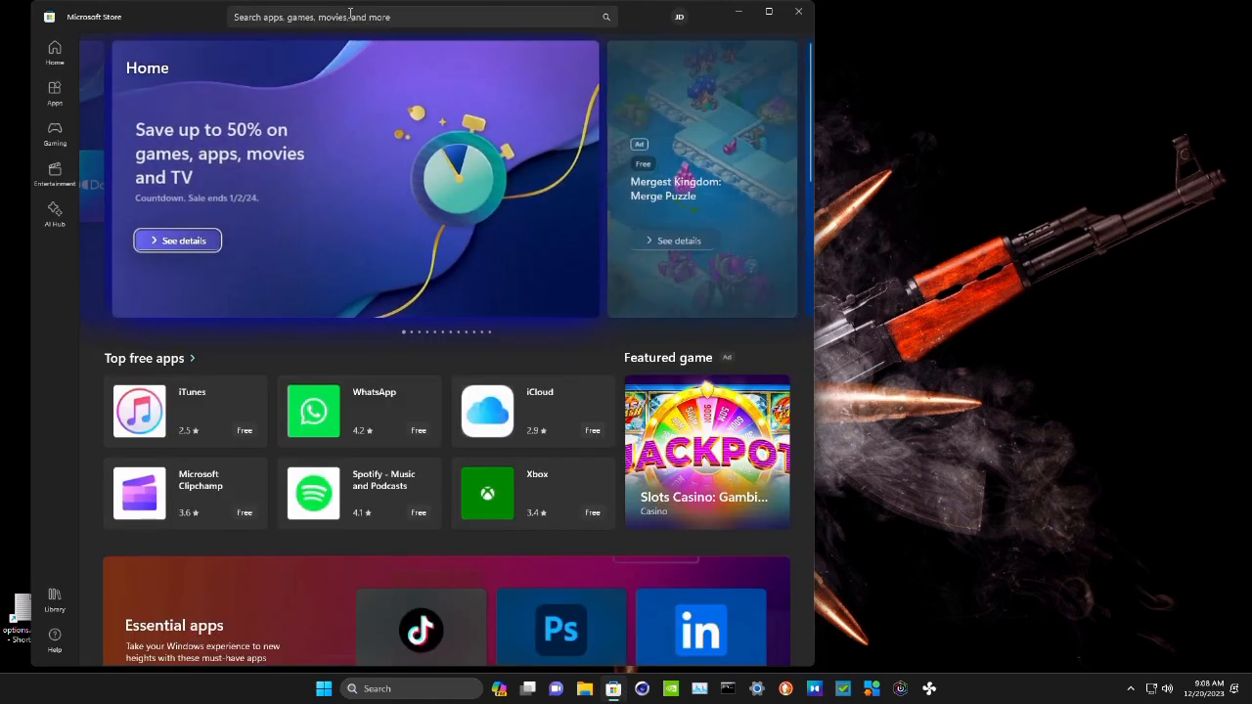
left_click(350, 17)
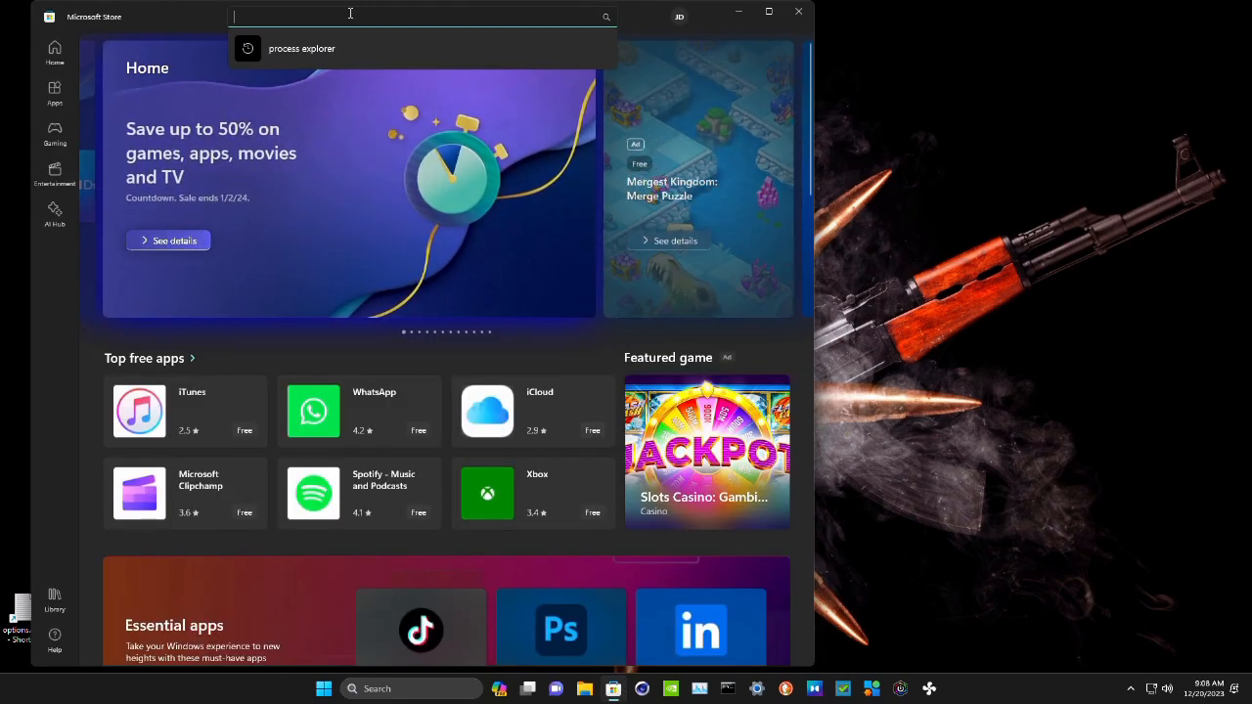
type("Nvidi")
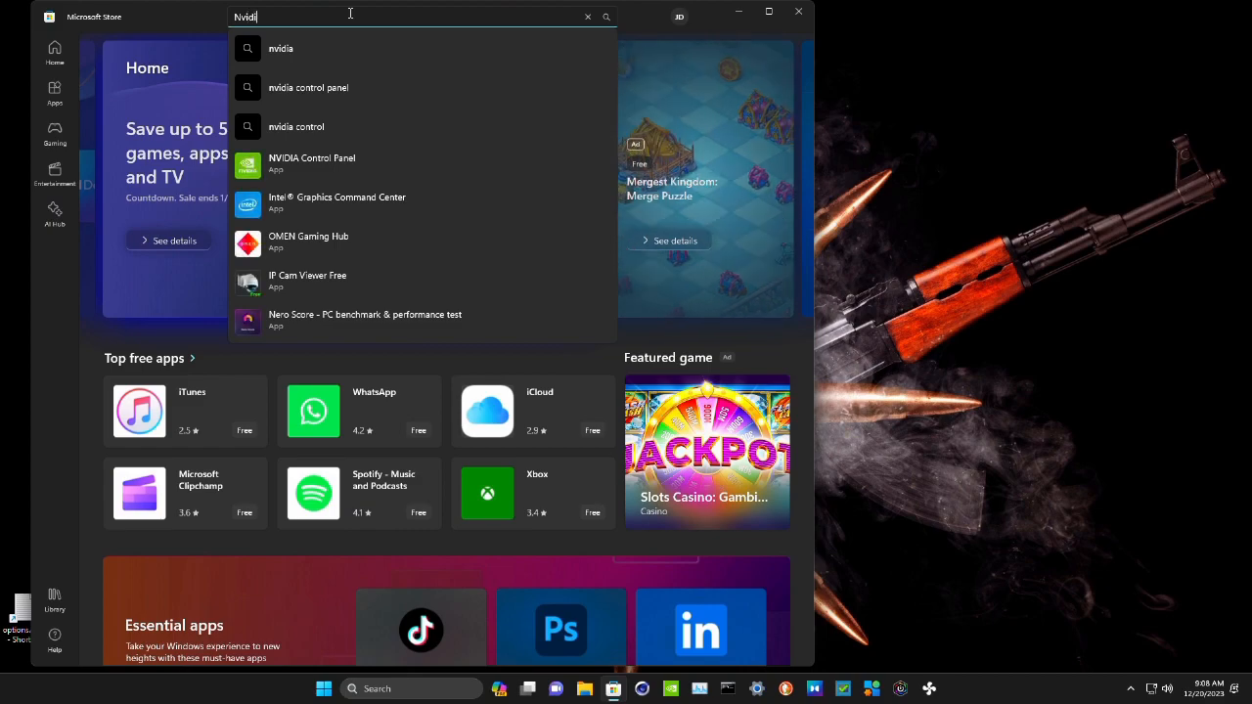
type("a Control")
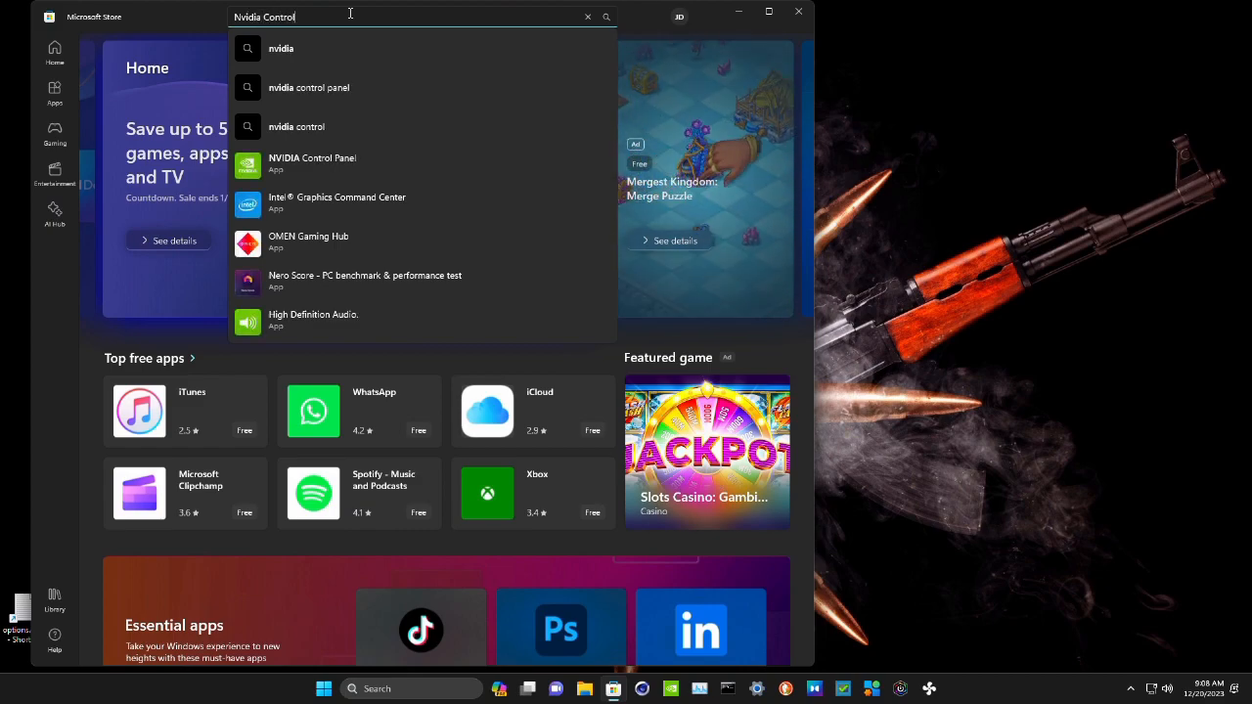
left_click(423, 122)
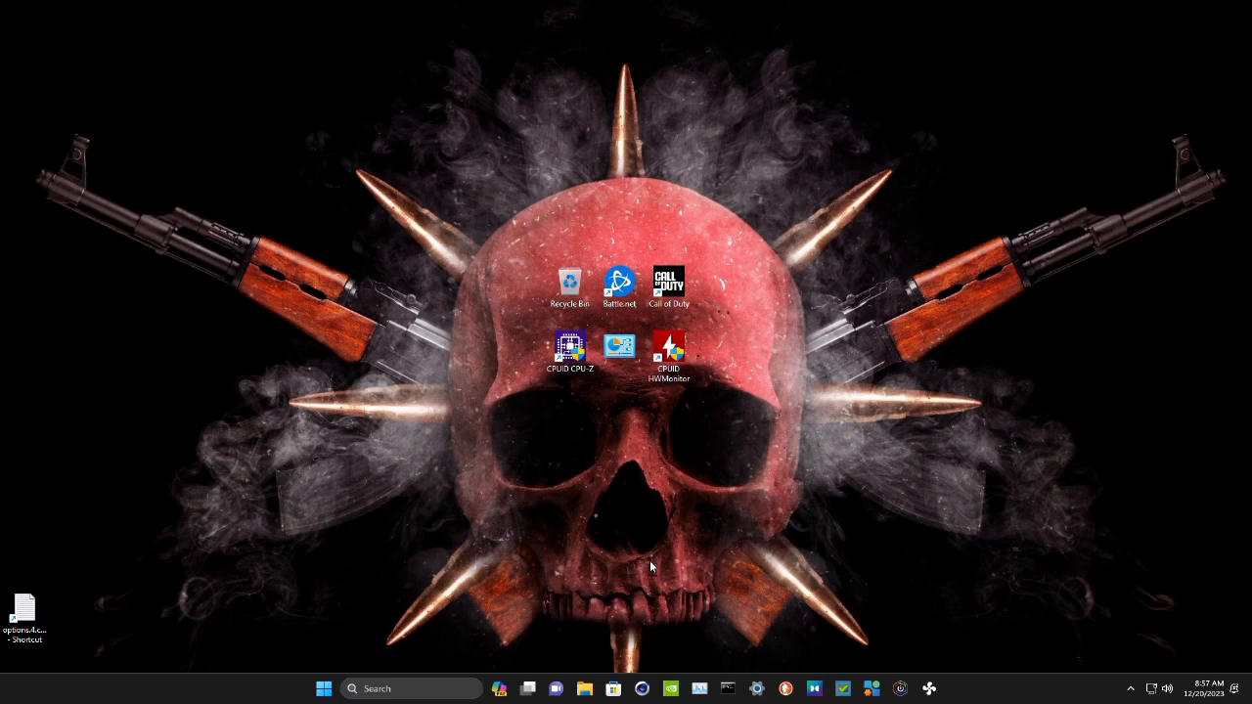
Step: Switch to the NVIDIA Control Panel, view the image settings with preview, and open the global 3D settings
left_click(672, 689)
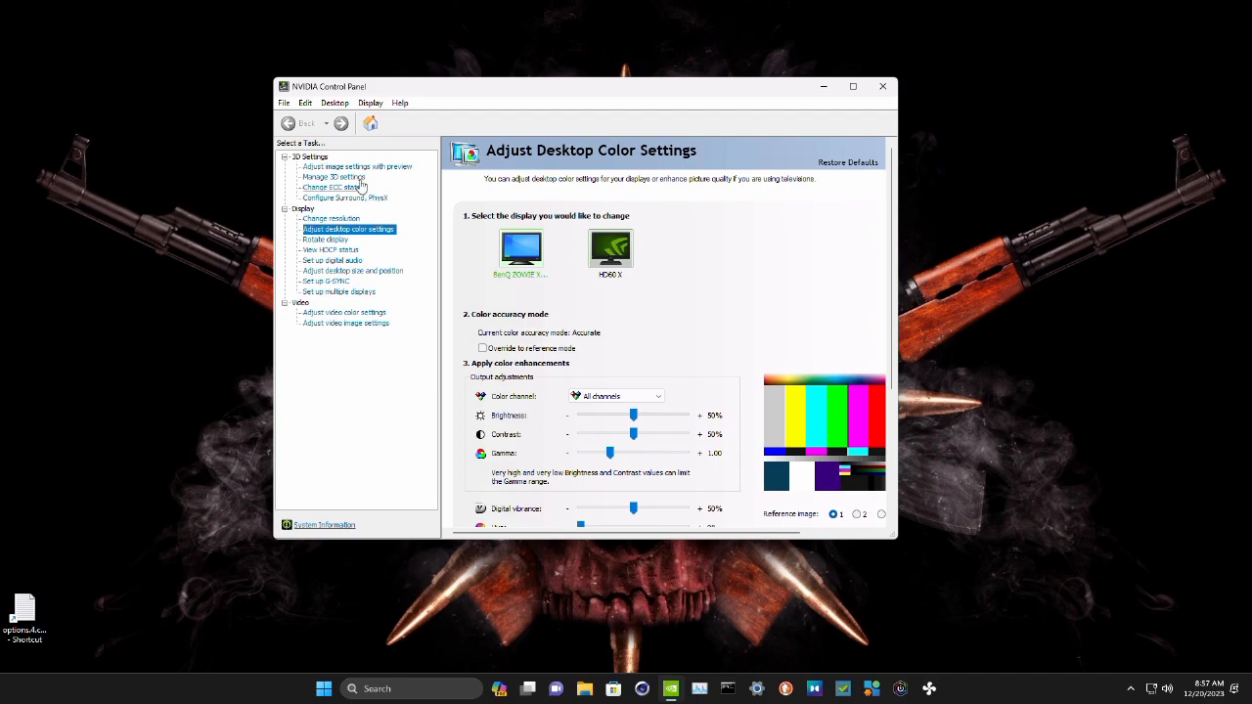
left_click(357, 166)
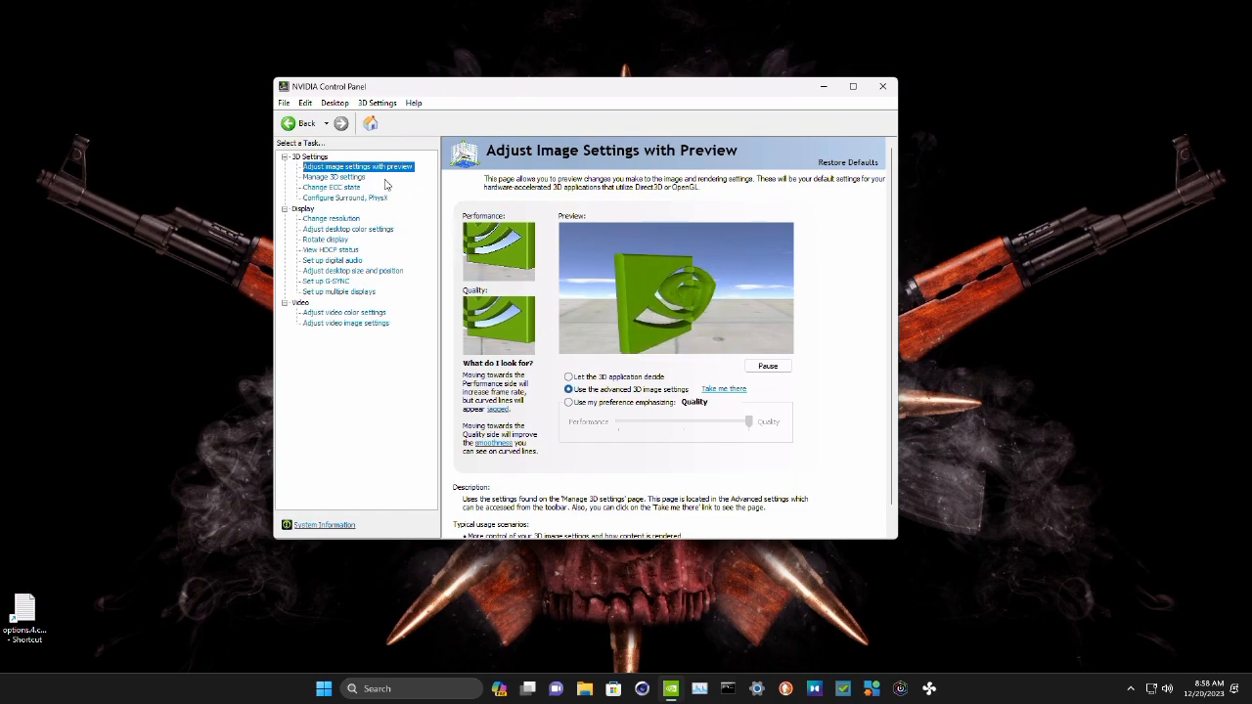
left_click(354, 179)
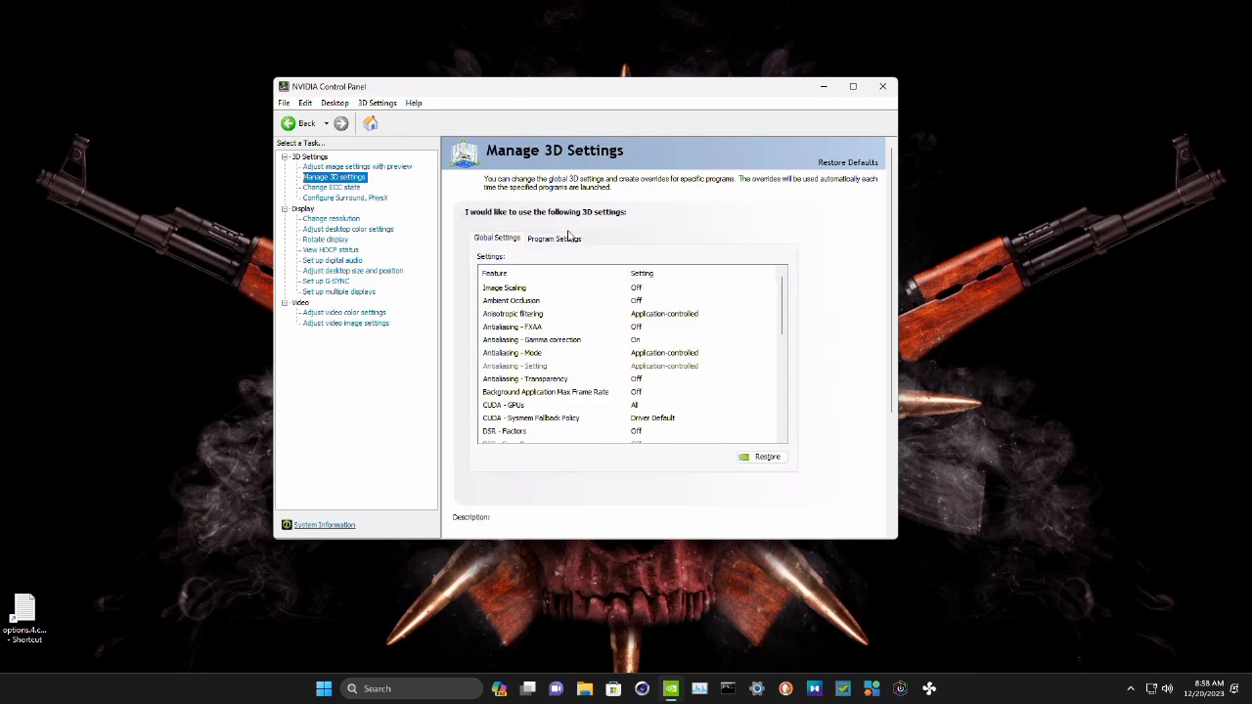
scroll(782, 305, "down", 1)
scroll(782, 305, "up", 1)
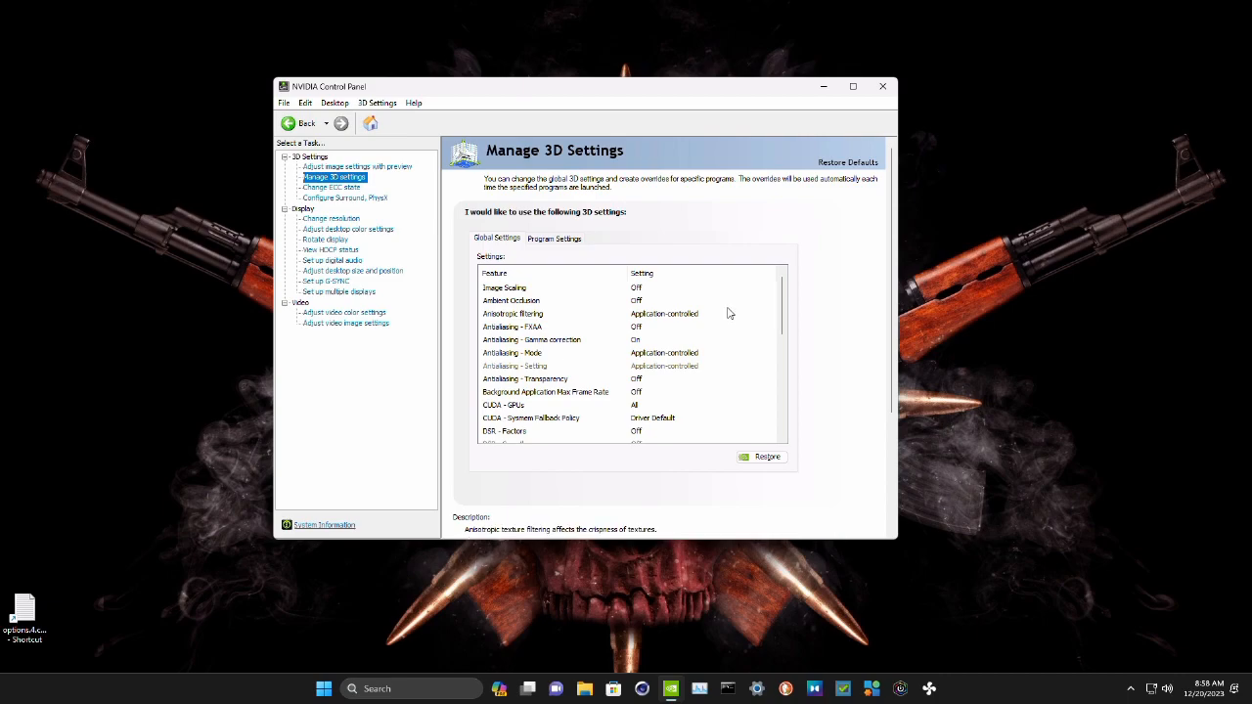
Step: Turn off Antialiasing - Gamma correction and set Background Application Max Frame Rate to 30 FPS in the global 3D settings
left_click(681, 340)
left_click(677, 364)
left_click_drag(782, 314, 783, 338)
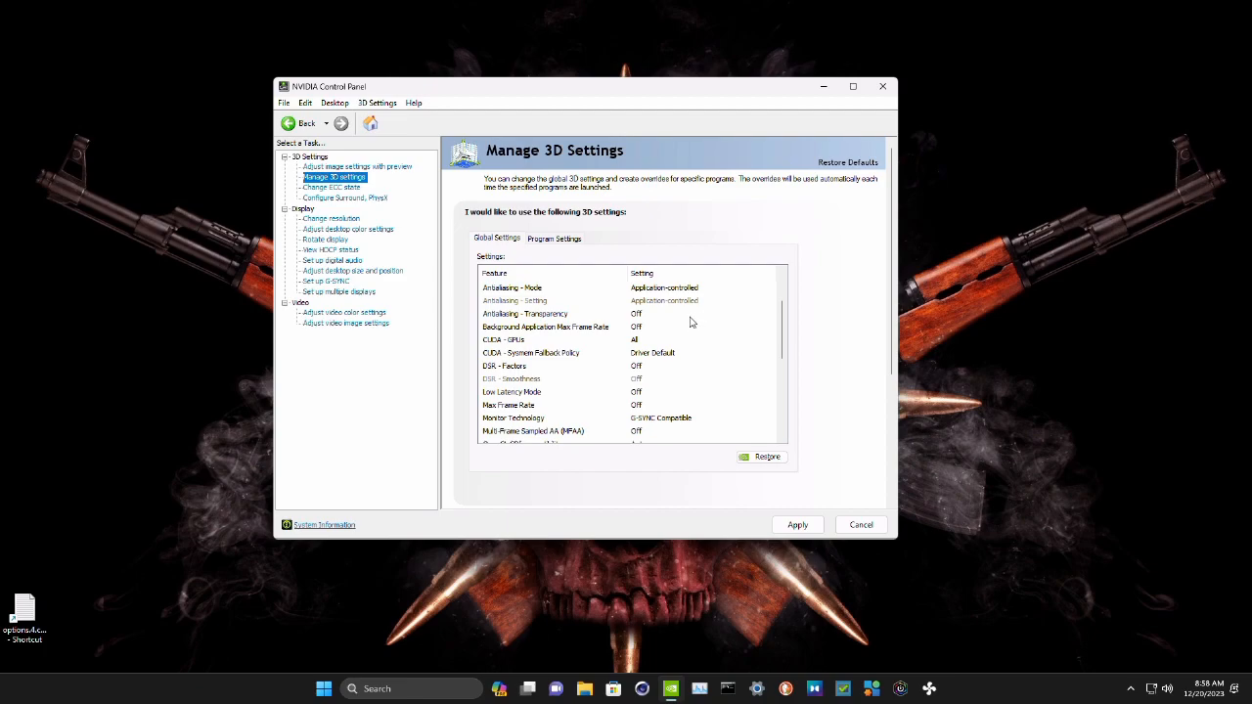
left_click(627, 333)
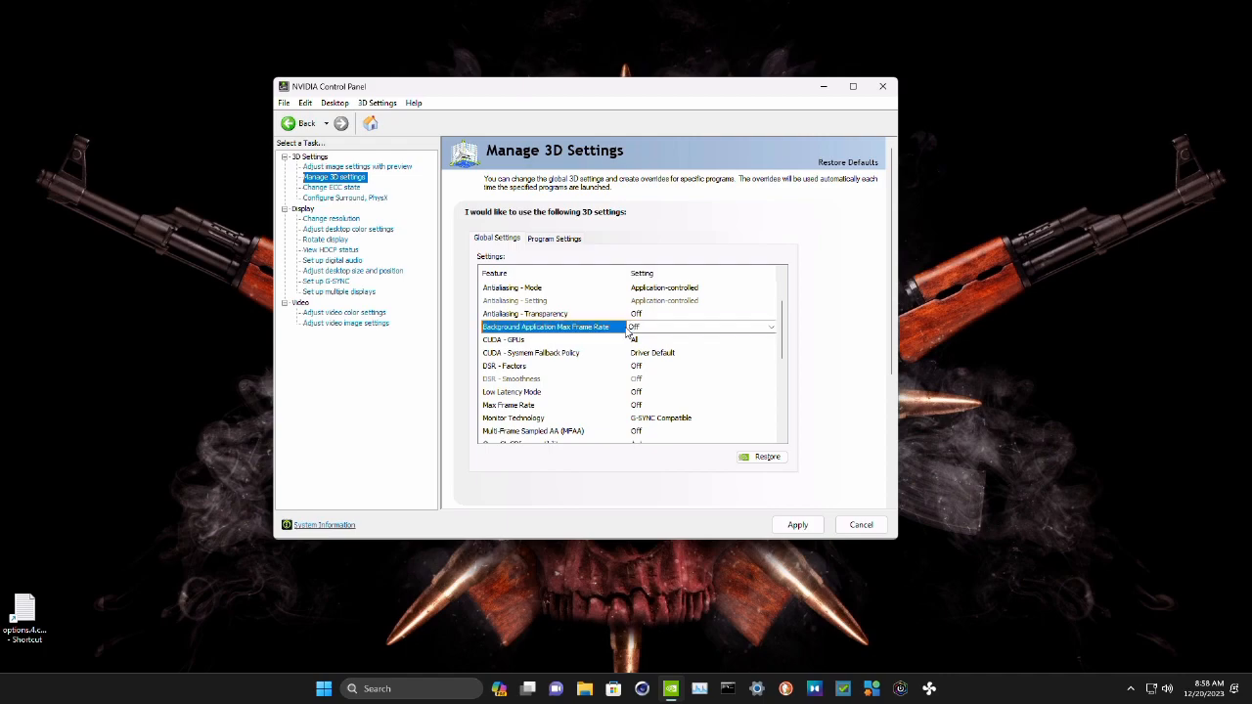
left_click(648, 332)
left_click(649, 376)
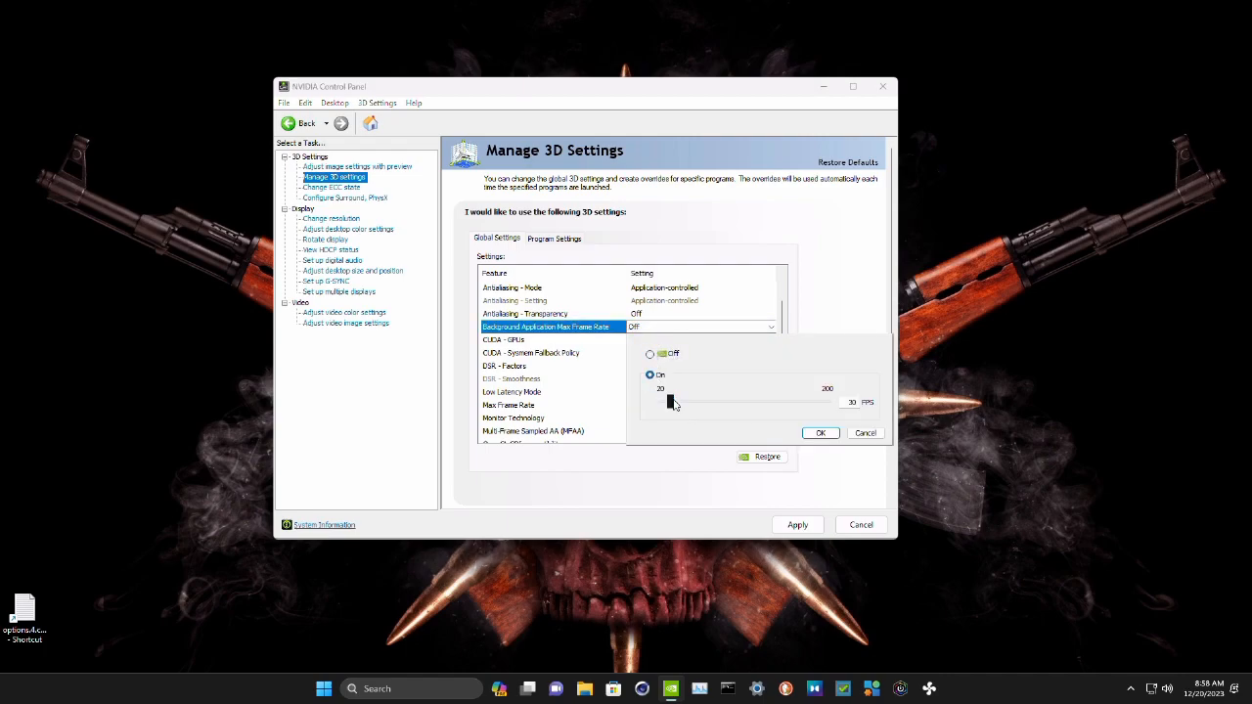
left_click(819, 434)
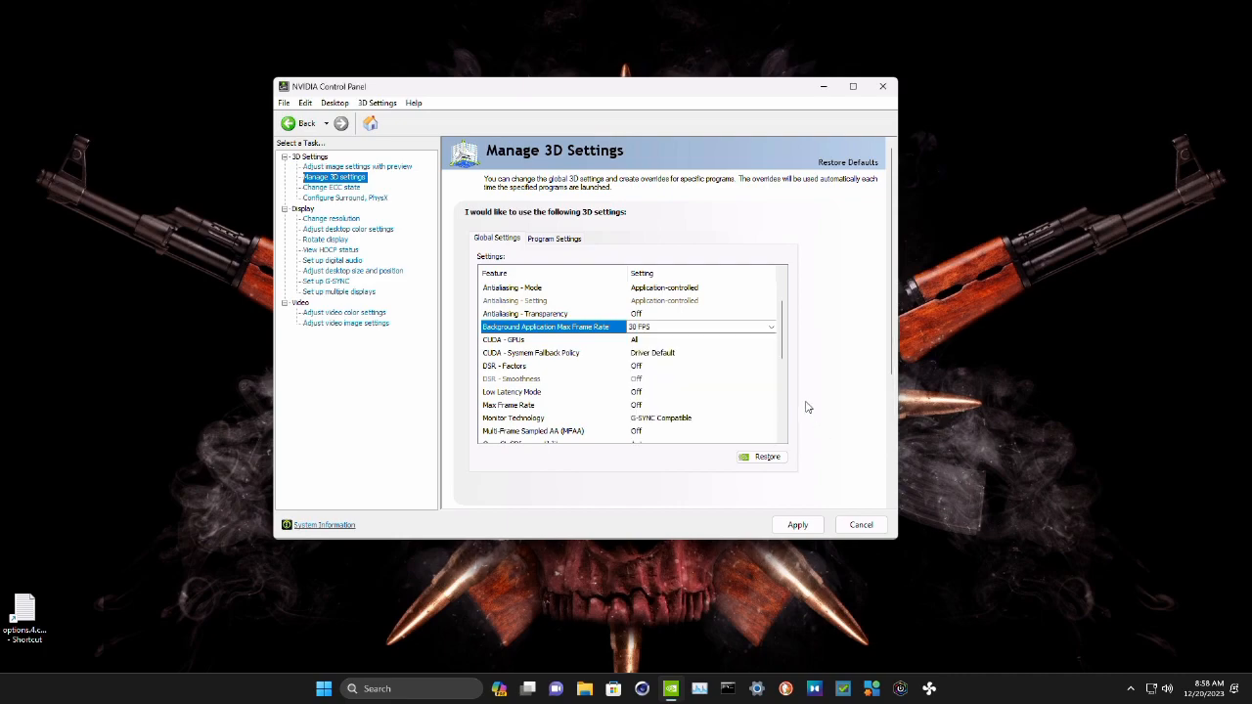
Step: Set Low Latency Mode to On and Monitor Technology to Fixed Refresh in the global 3D settings
left_click(663, 393)
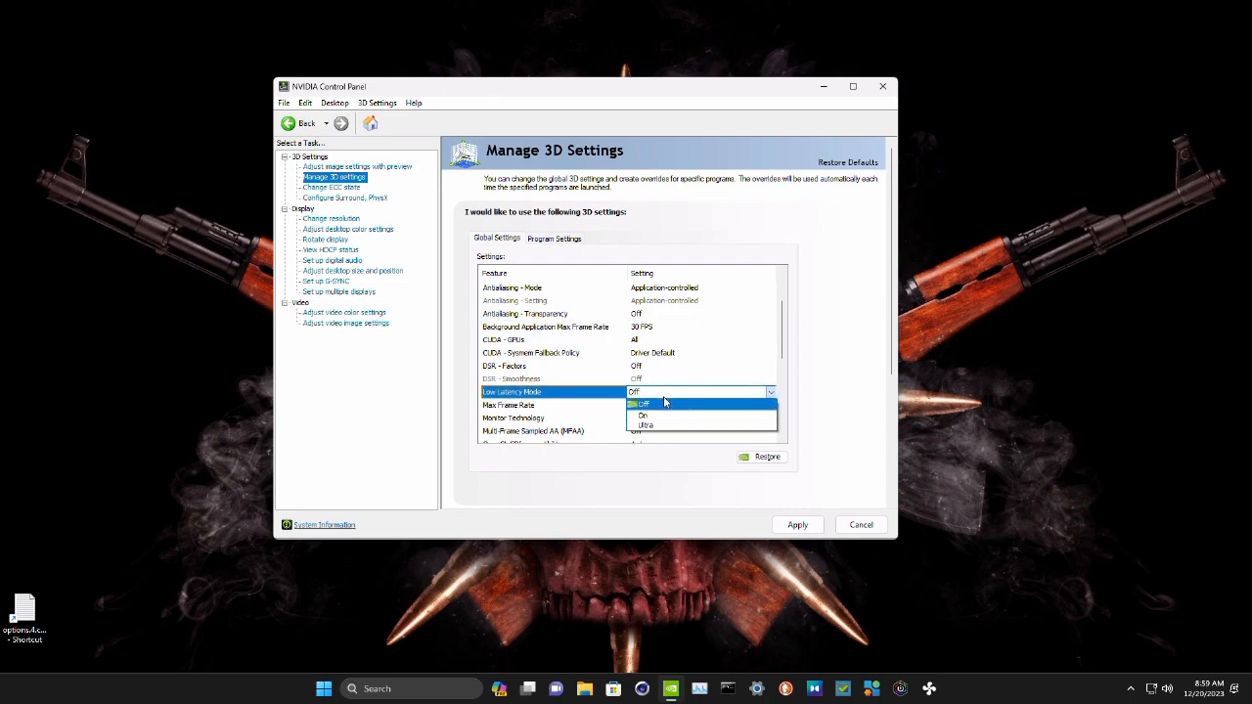
left_click(677, 415)
scroll(780, 371, "up", 1)
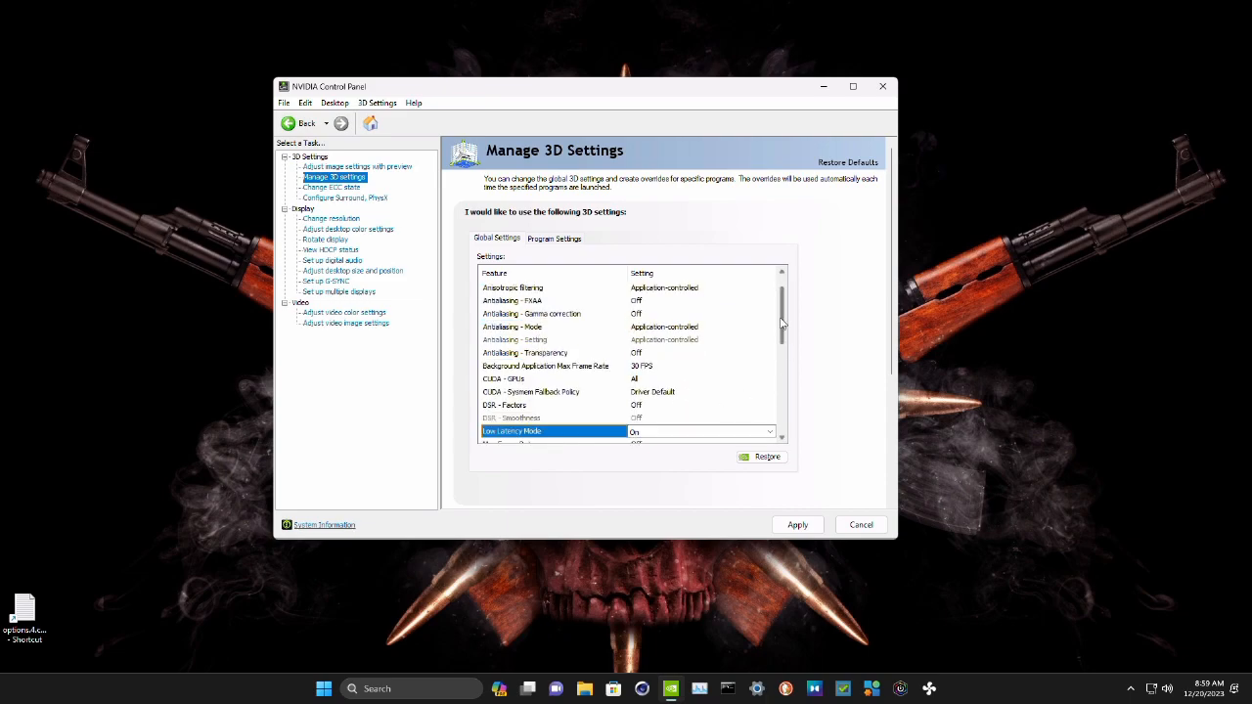
left_click_drag(783, 323, 781, 363)
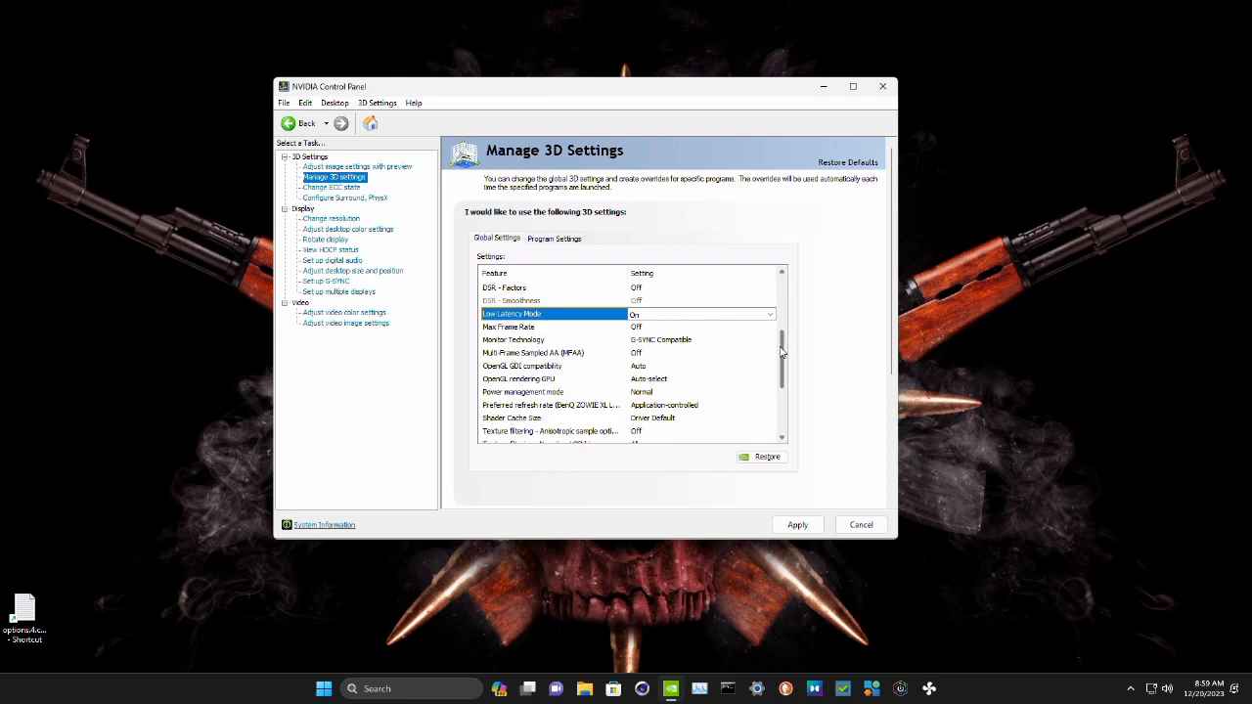
left_click(659, 341)
left_click(659, 341)
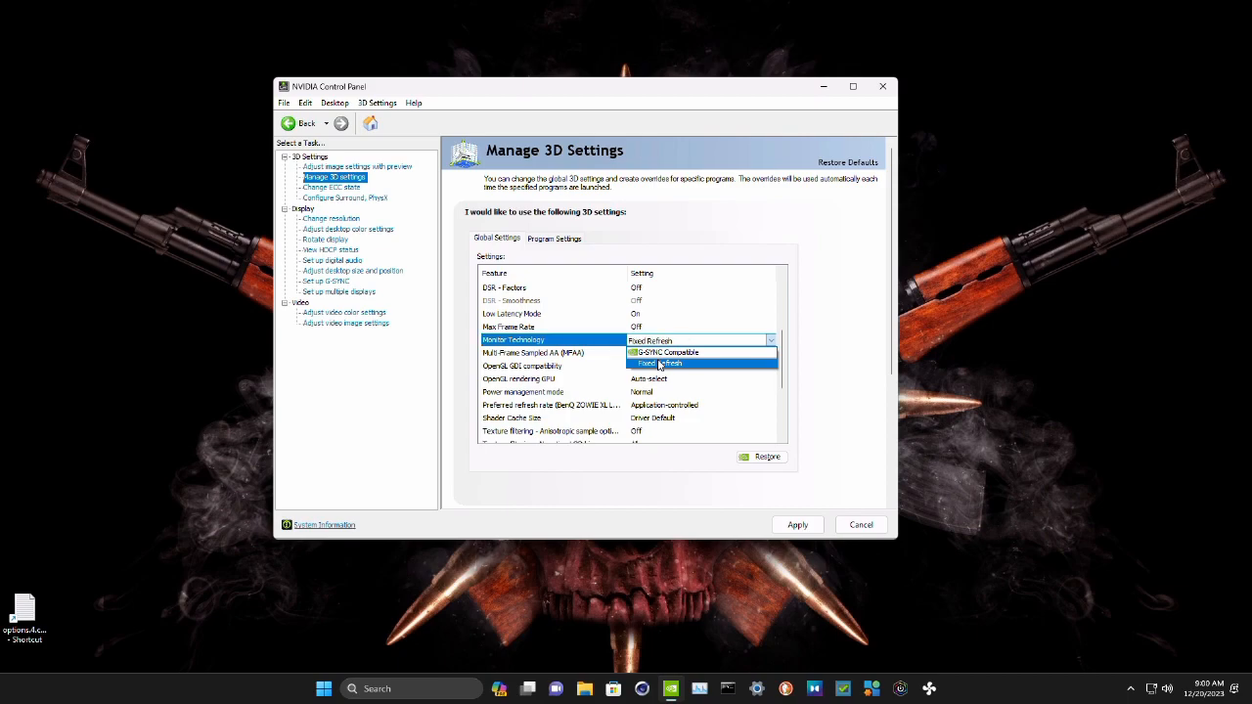
left_click(660, 363)
Step: Set the OpenGL rendering GPU to NVIDIA GeForce RTX 4090 in the global 3D settings
left_click_drag(786, 335, 770, 378)
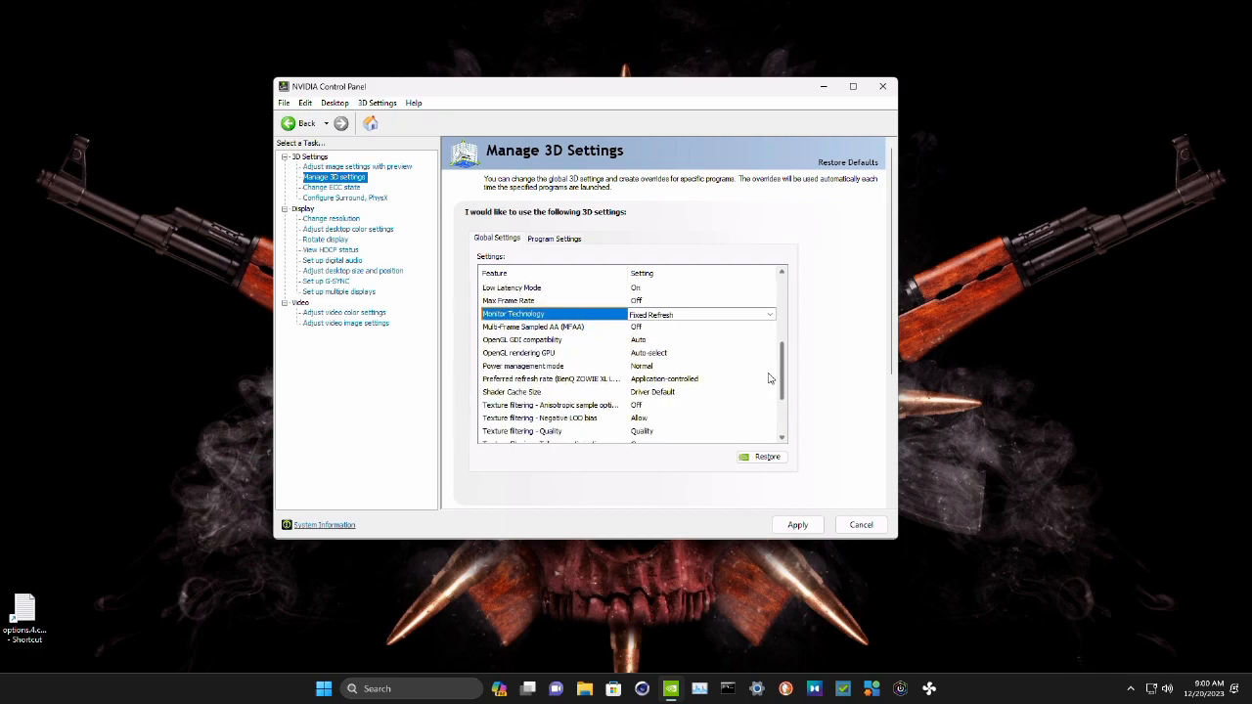
left_click(681, 354)
left_click(682, 354)
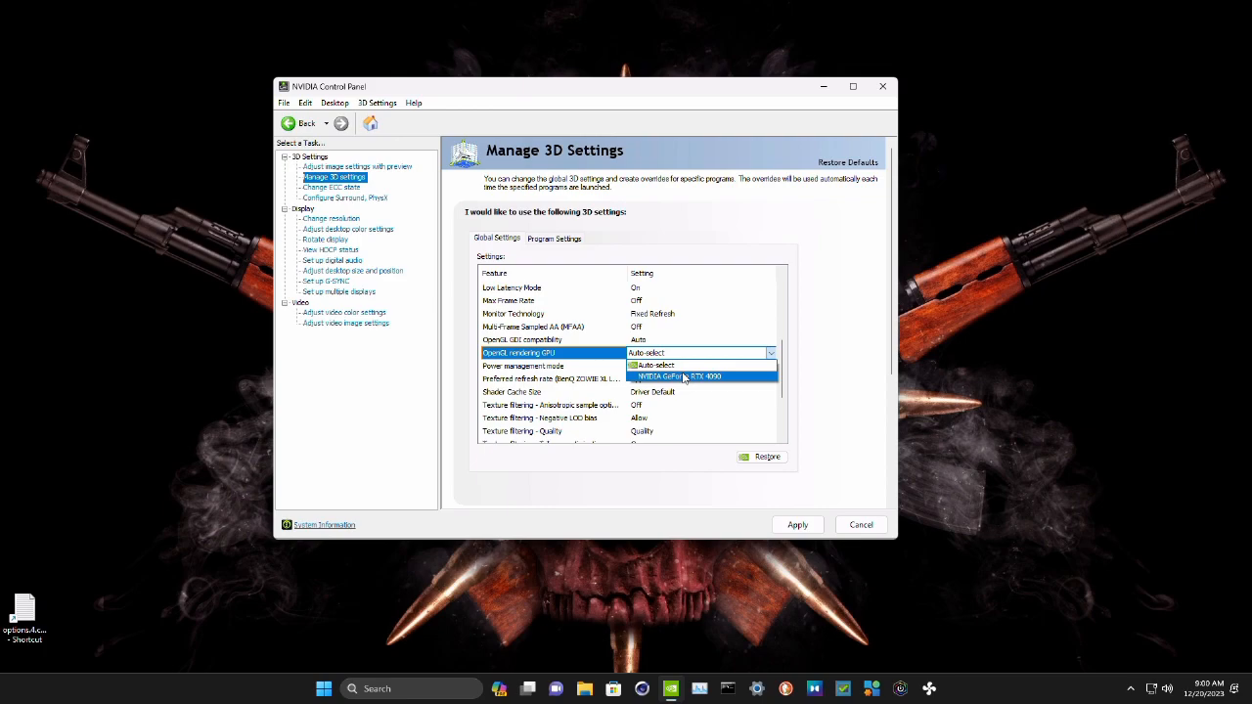
left_click(684, 377)
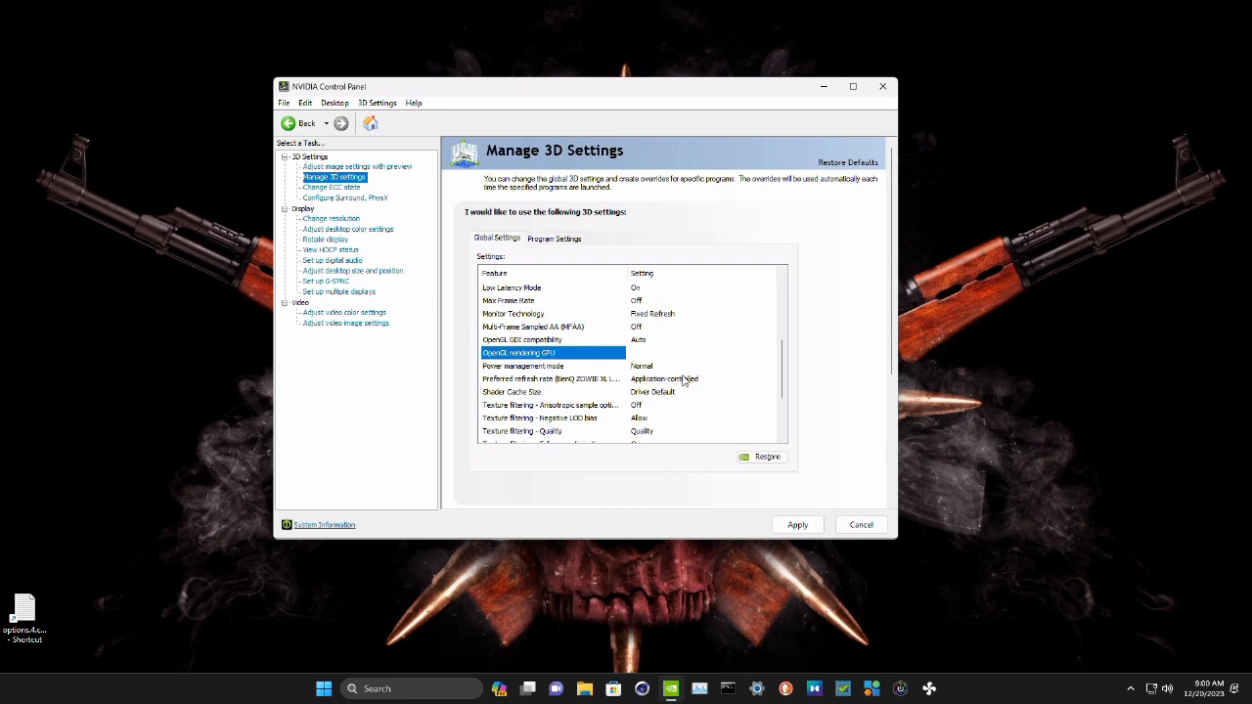
scroll(741, 370, "up", 2)
scroll(779, 370, "down", 2)
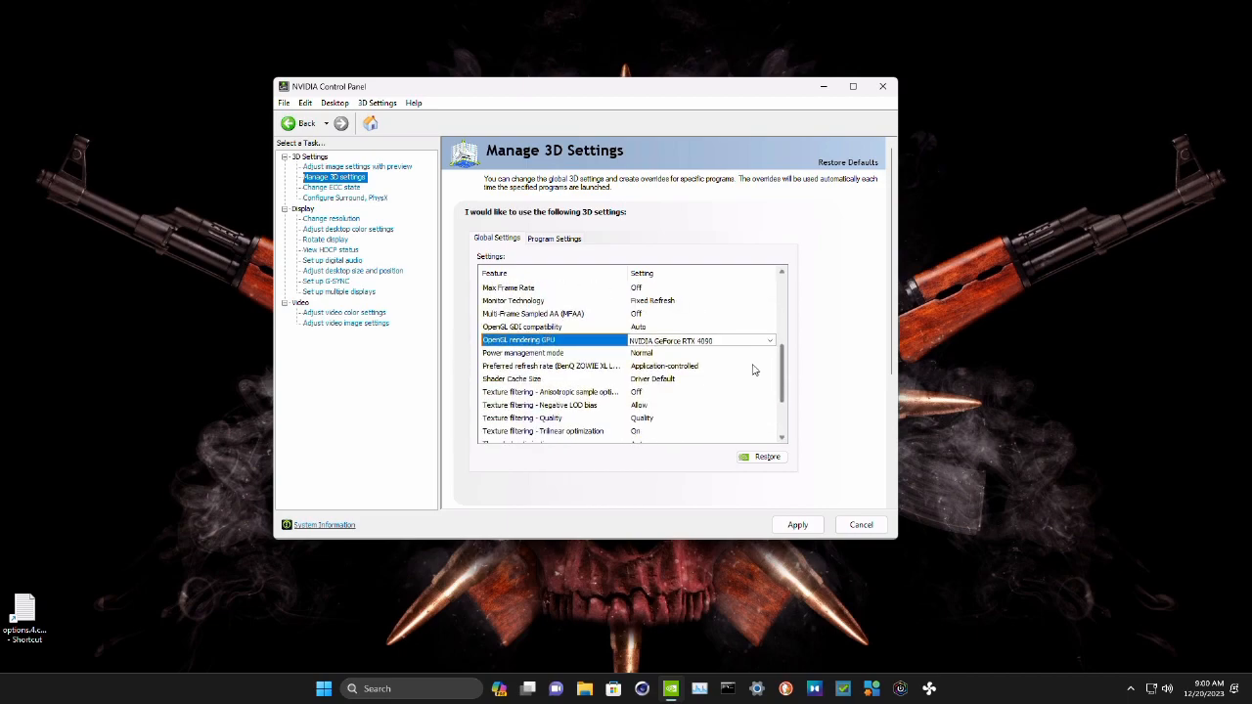
Step: Choose Normal as the Power management mode in the global 3D settings
left_click(697, 353)
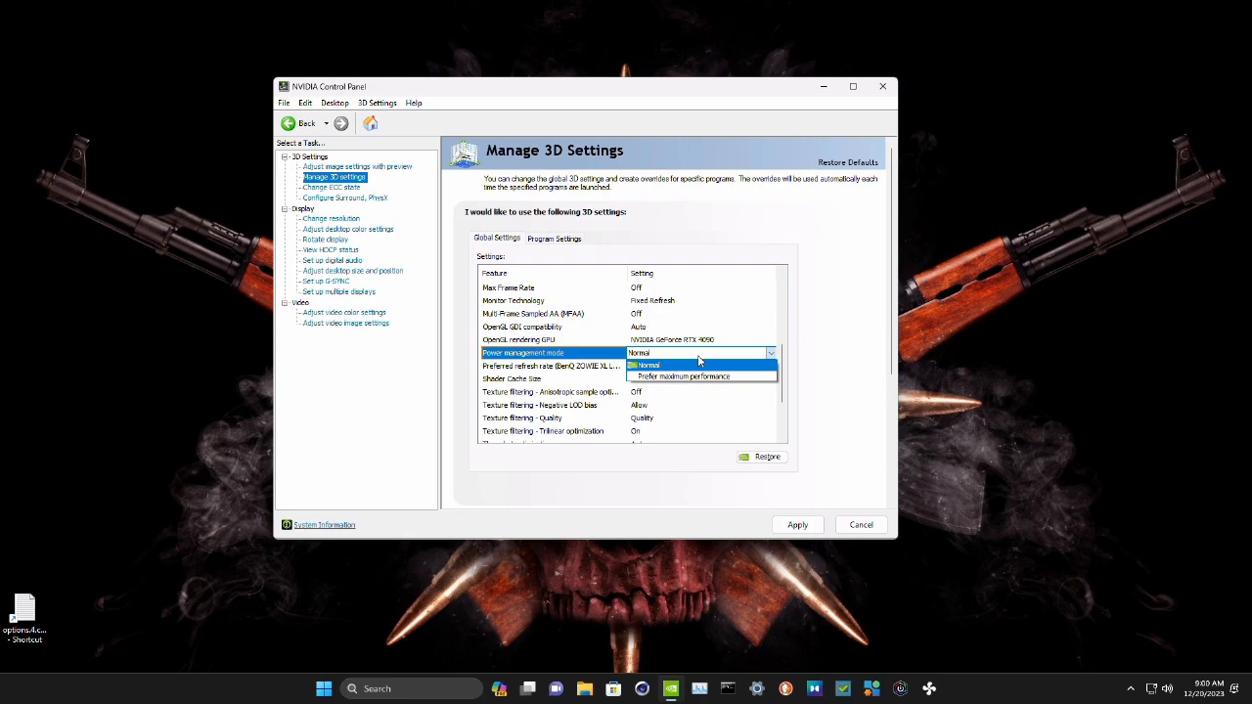
left_click(699, 363)
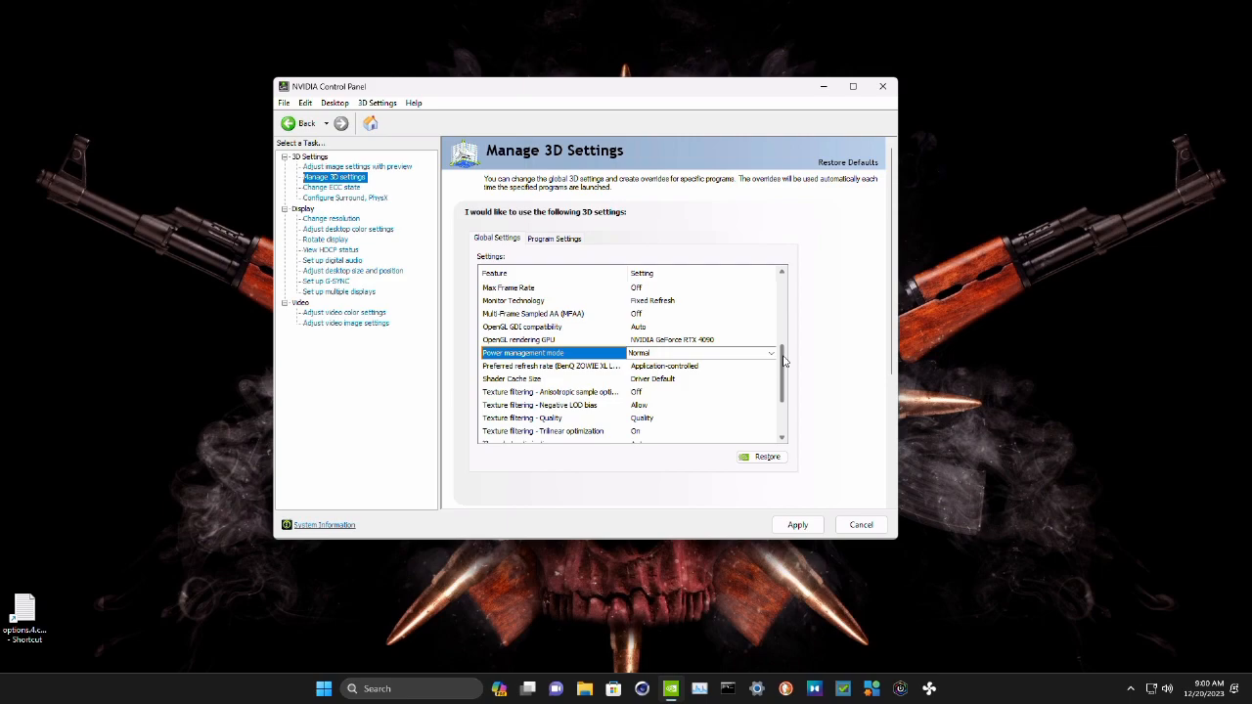
left_click_drag(783, 362, 782, 373)
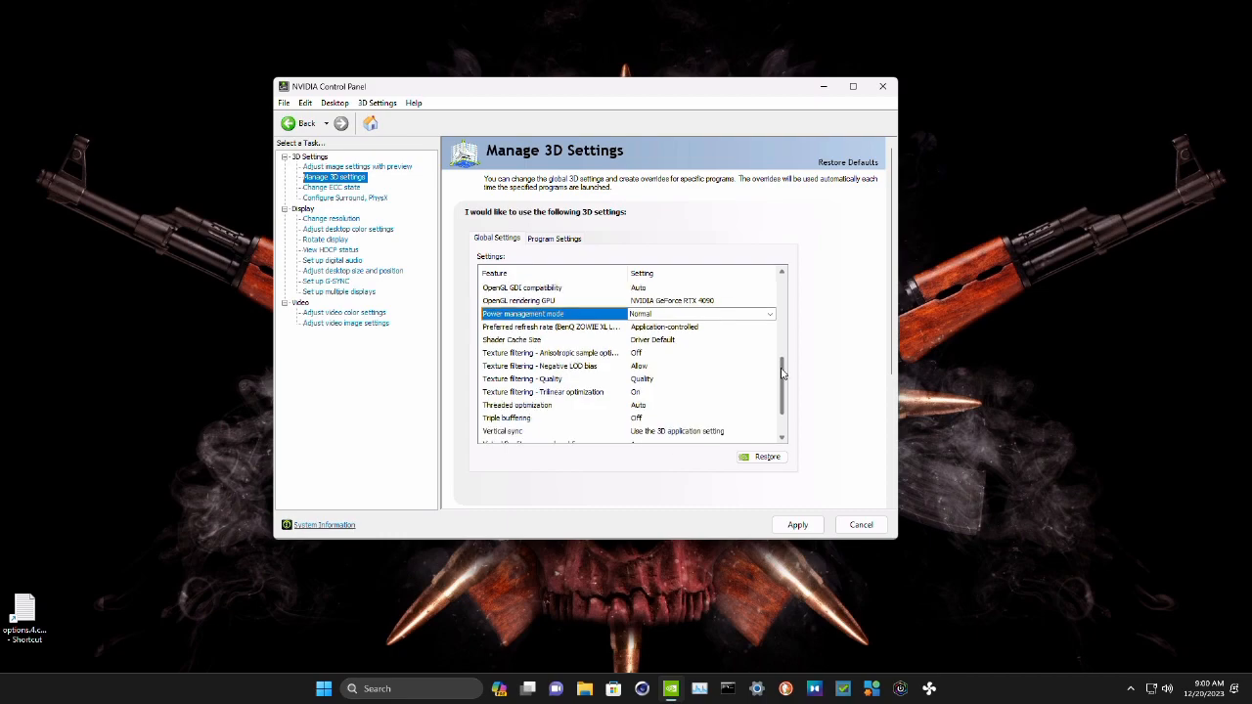
Step: Turn on Texture filtering - Anisotropic sample optimization in the global 3D settings
left_click(675, 356)
left_click(674, 356)
left_click(675, 380)
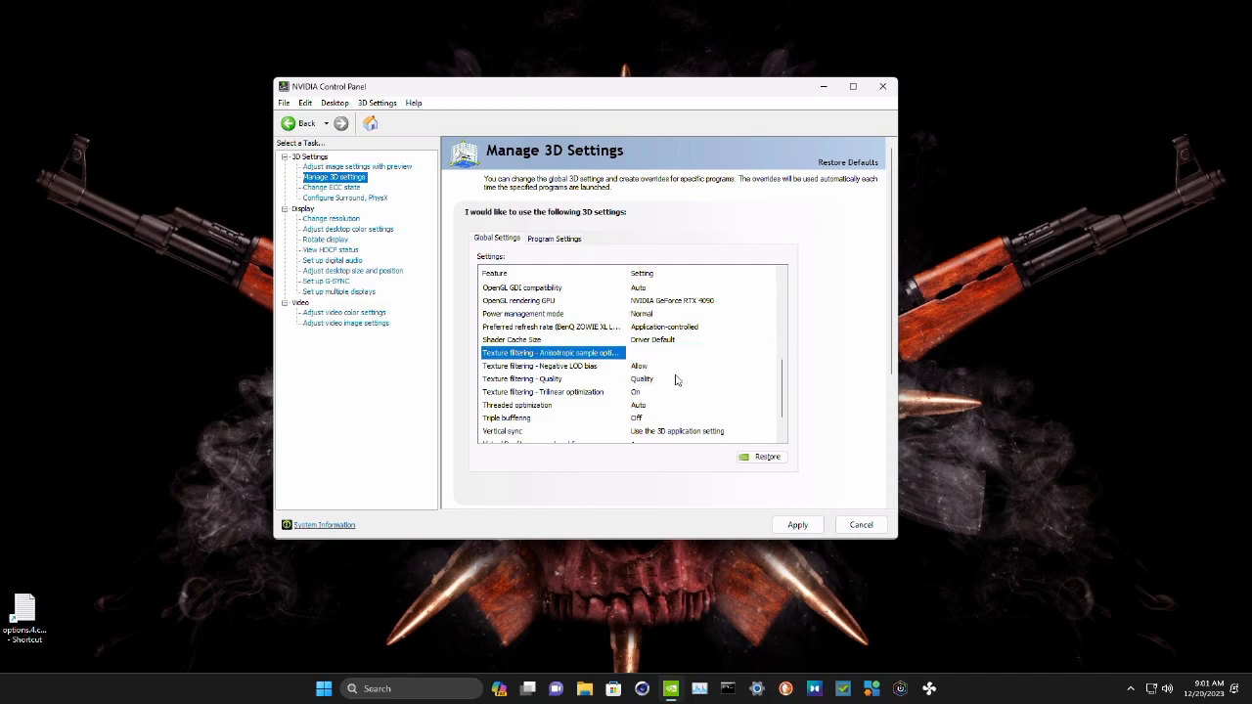
left_click_drag(780, 352, 777, 371)
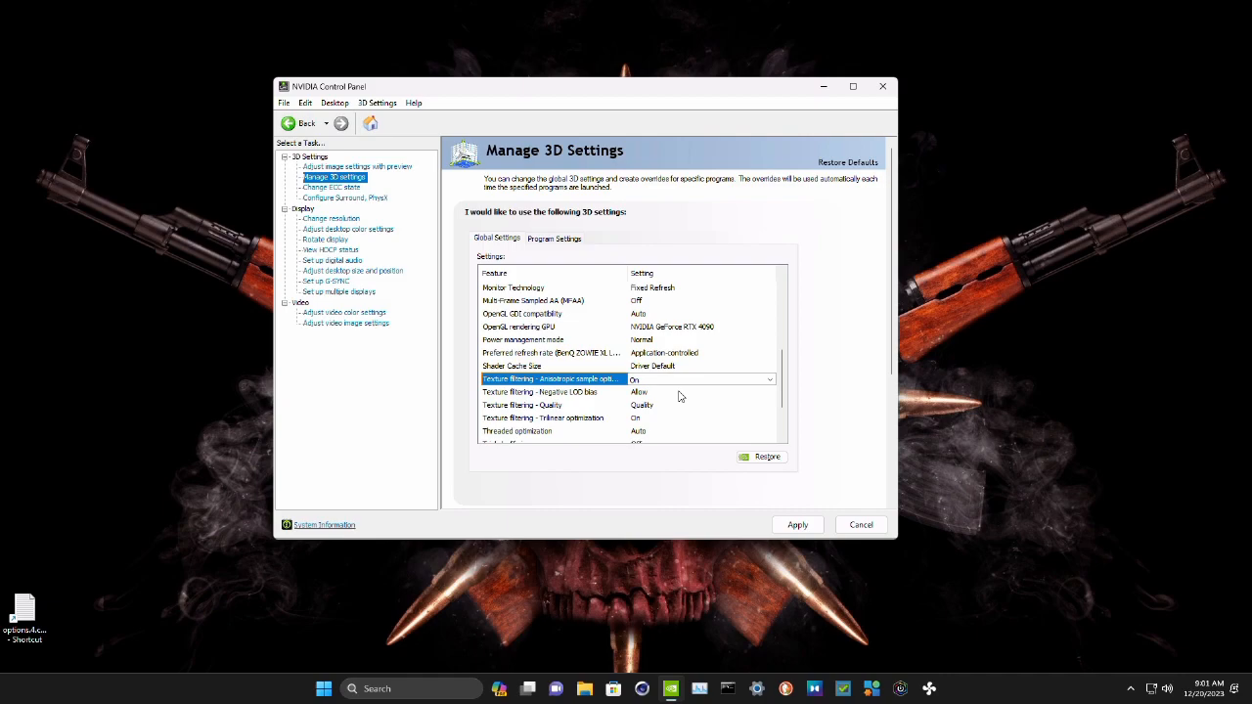
Step: Set Texture filtering - Quality to Performance in the global 3D settings
scroll(781, 389, "down", 2)
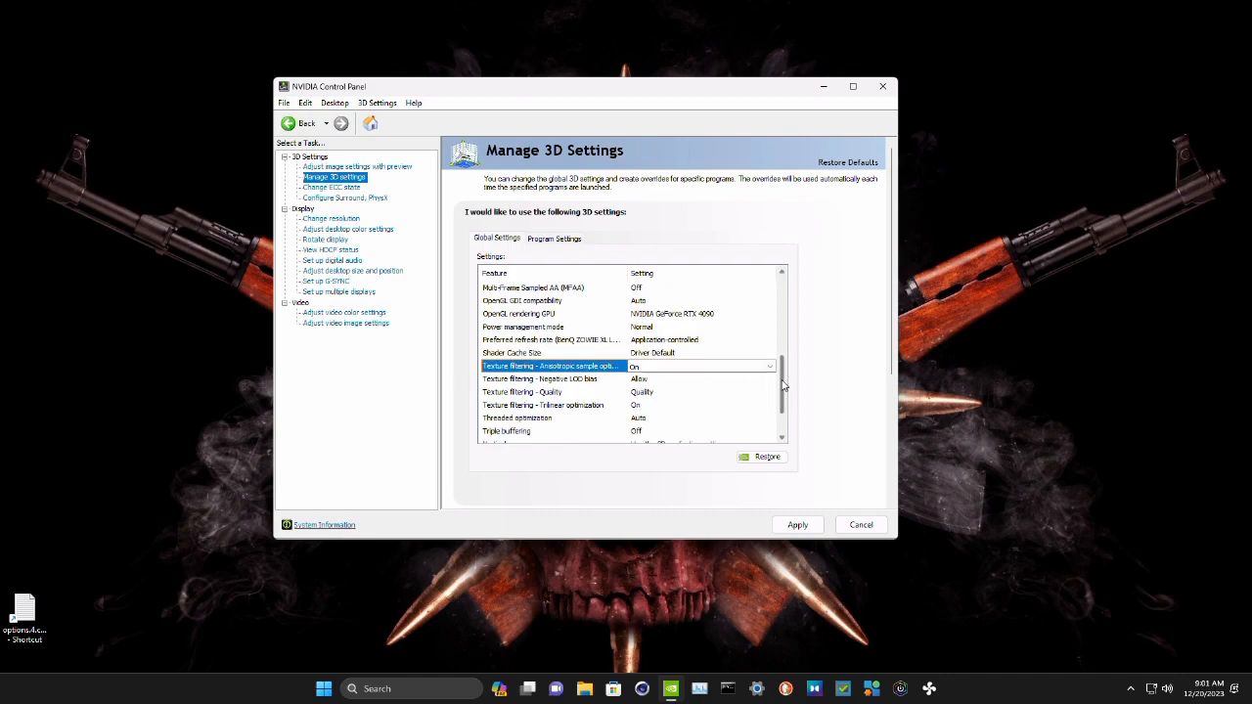
left_click(668, 384)
left_click(669, 384)
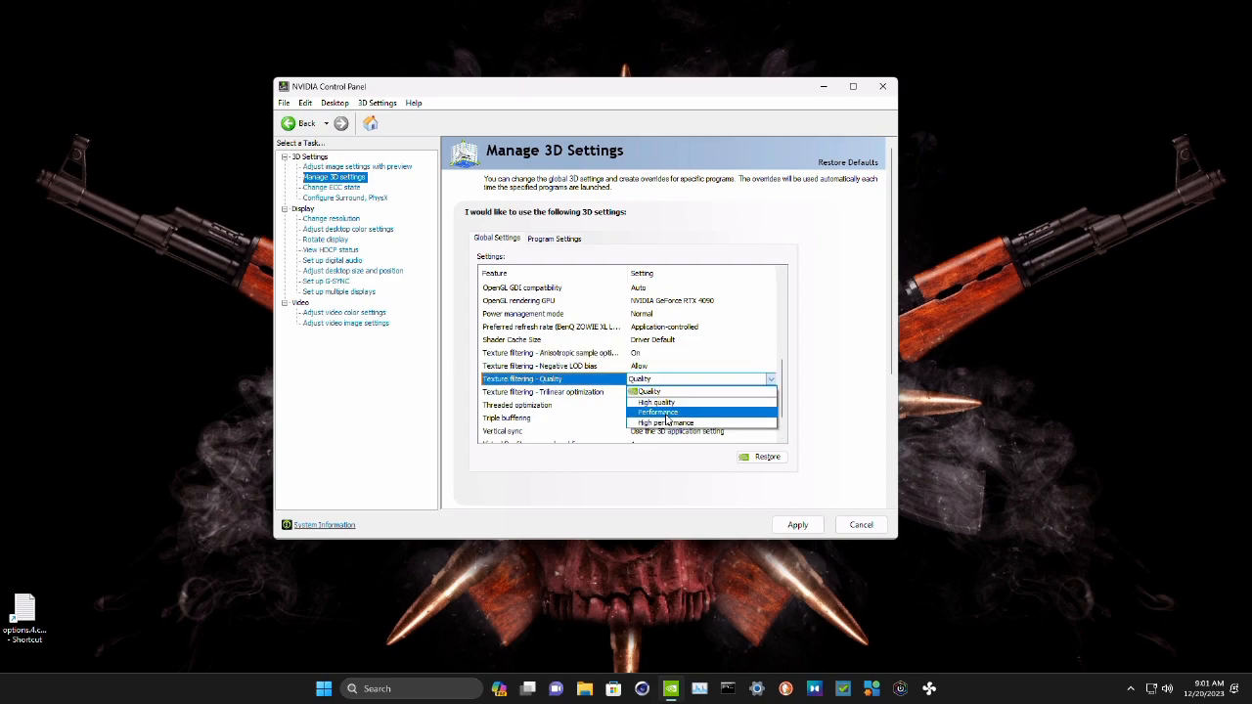
left_click(664, 413)
scroll(782, 357, "up", 3)
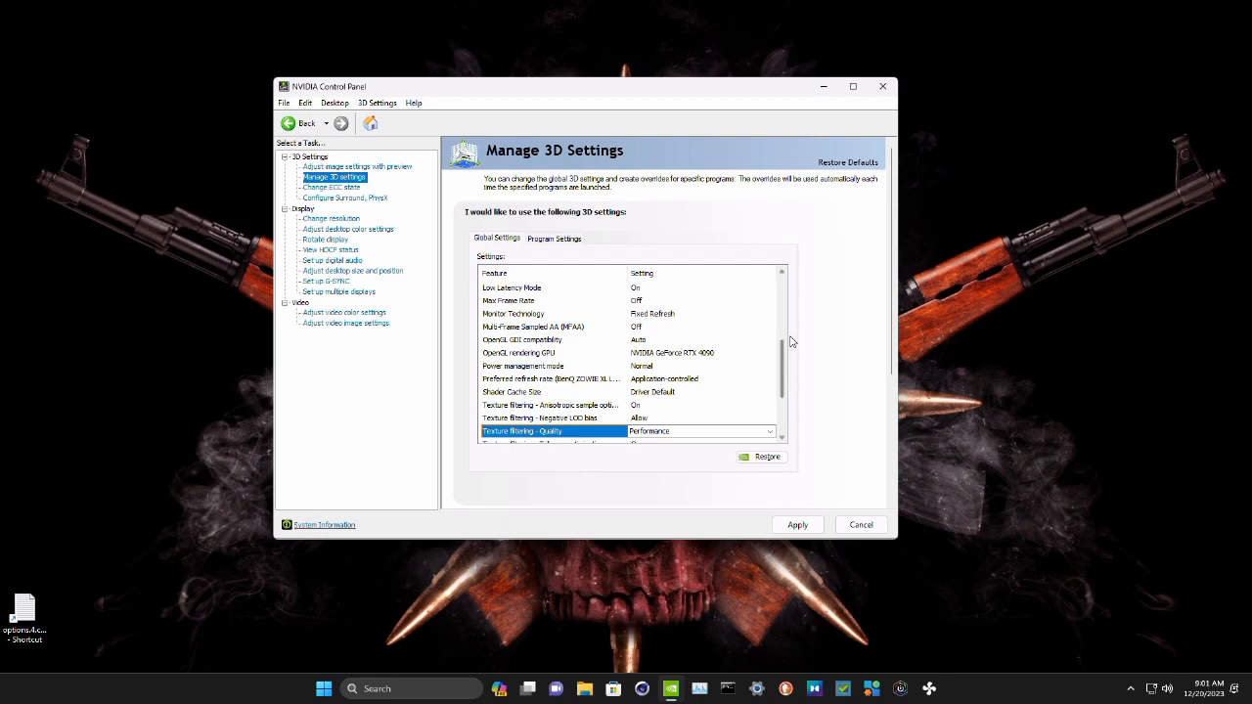
Step: Set Vertical sync to Off in the global 3D settings and apply the changes
left_click_drag(782, 357, 780, 383)
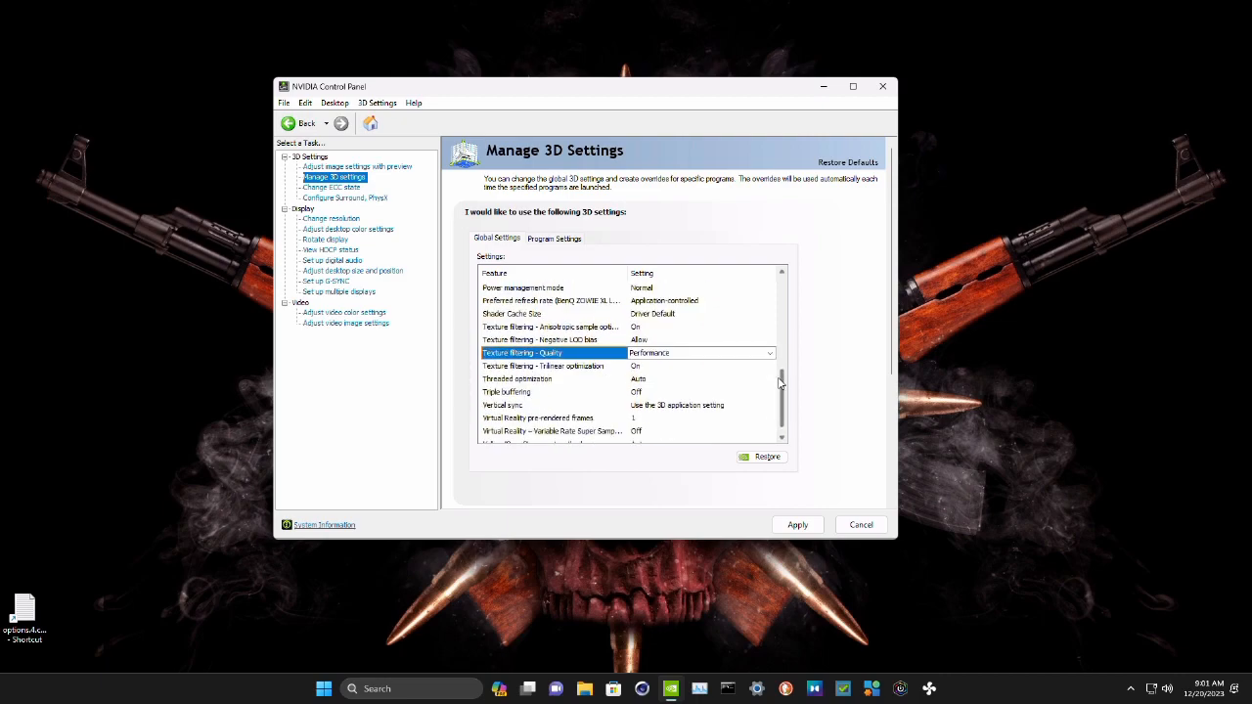
left_click(715, 408)
left_click(715, 410)
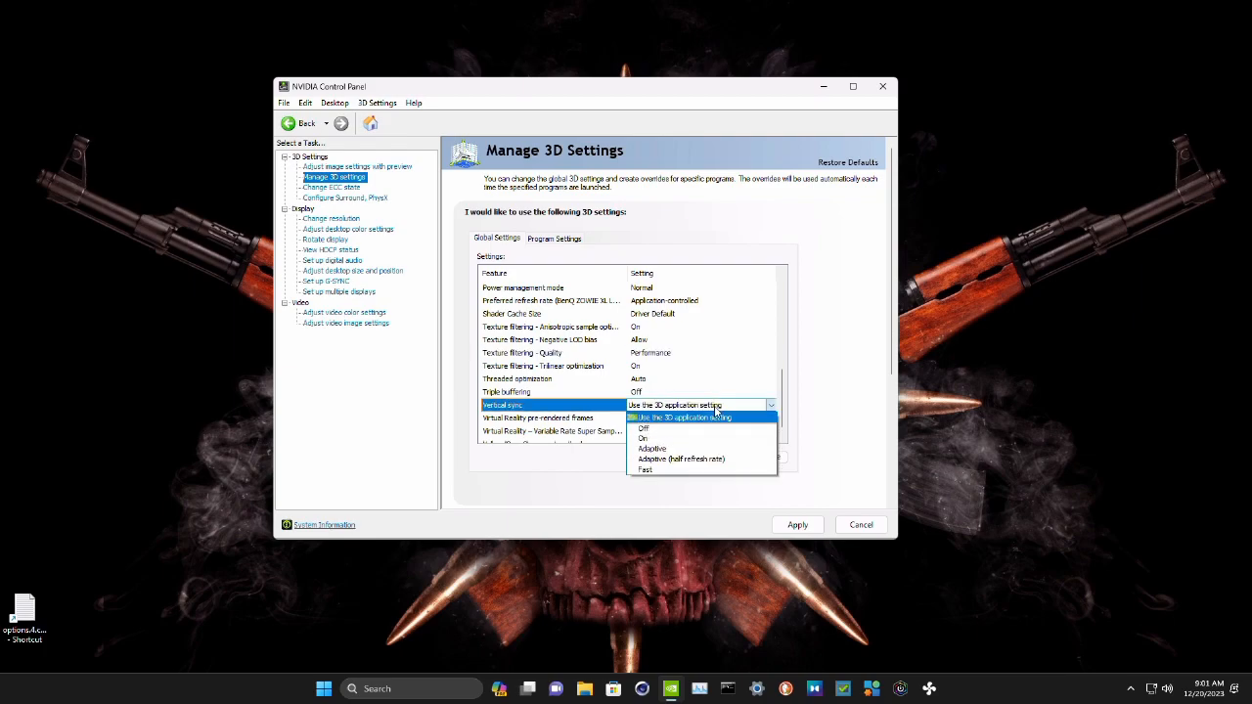
left_click(704, 433)
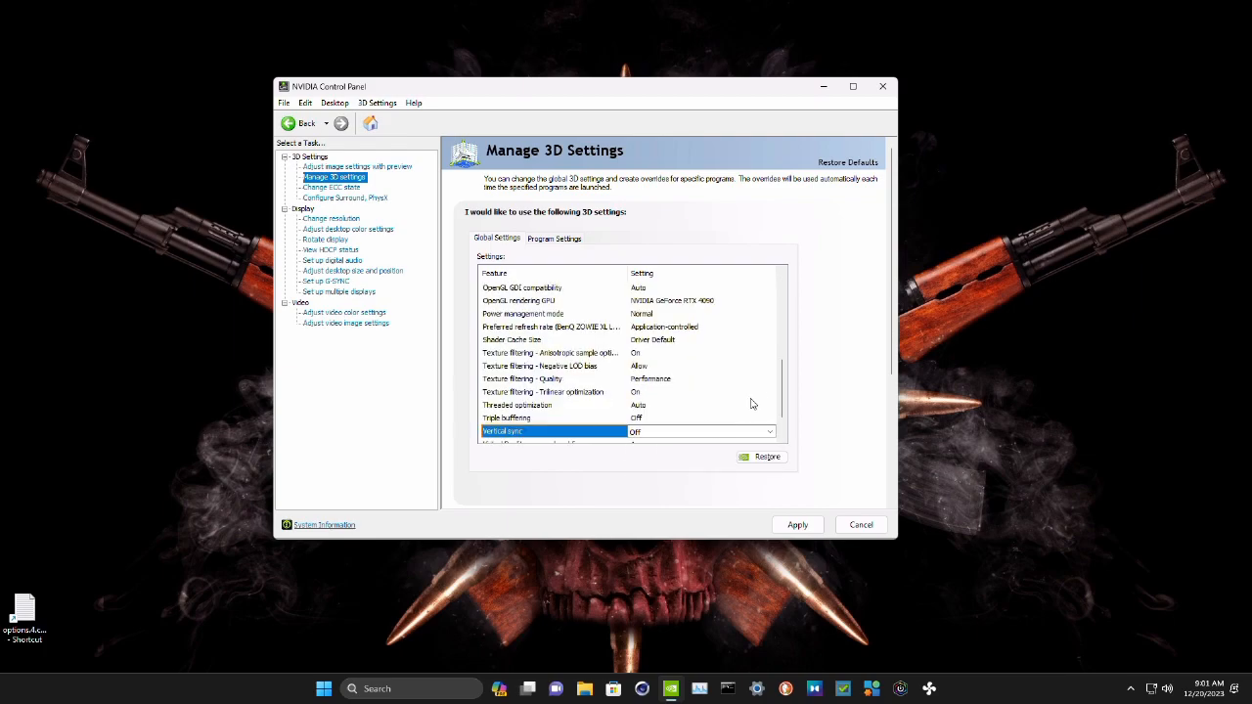
scroll(781, 379, "down", 1)
scroll(781, 380, "down", 1)
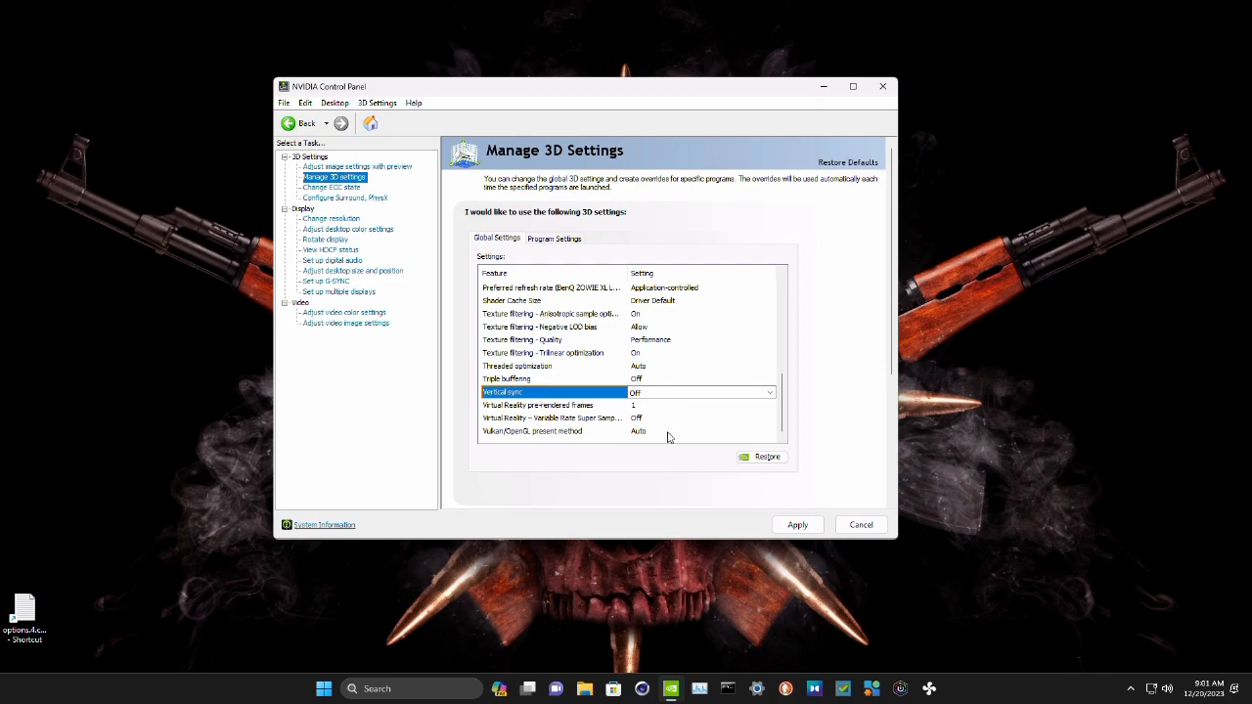
left_click(798, 525)
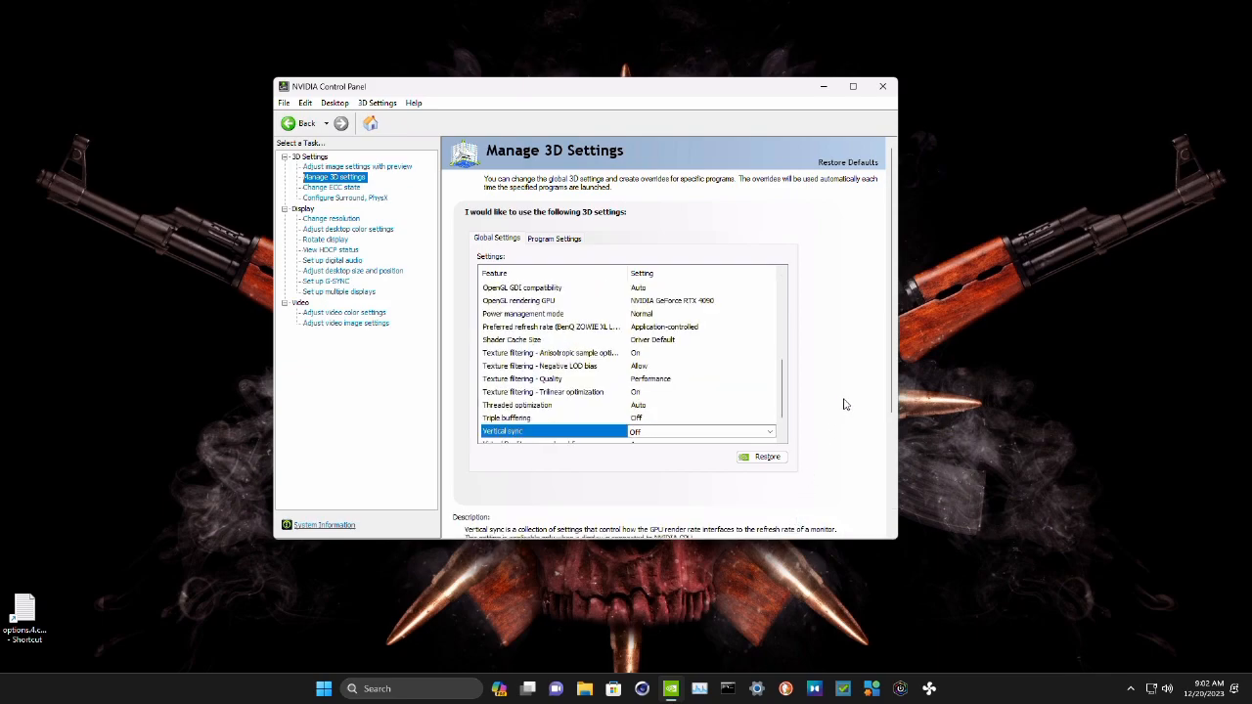
left_click_drag(779, 366, 771, 284)
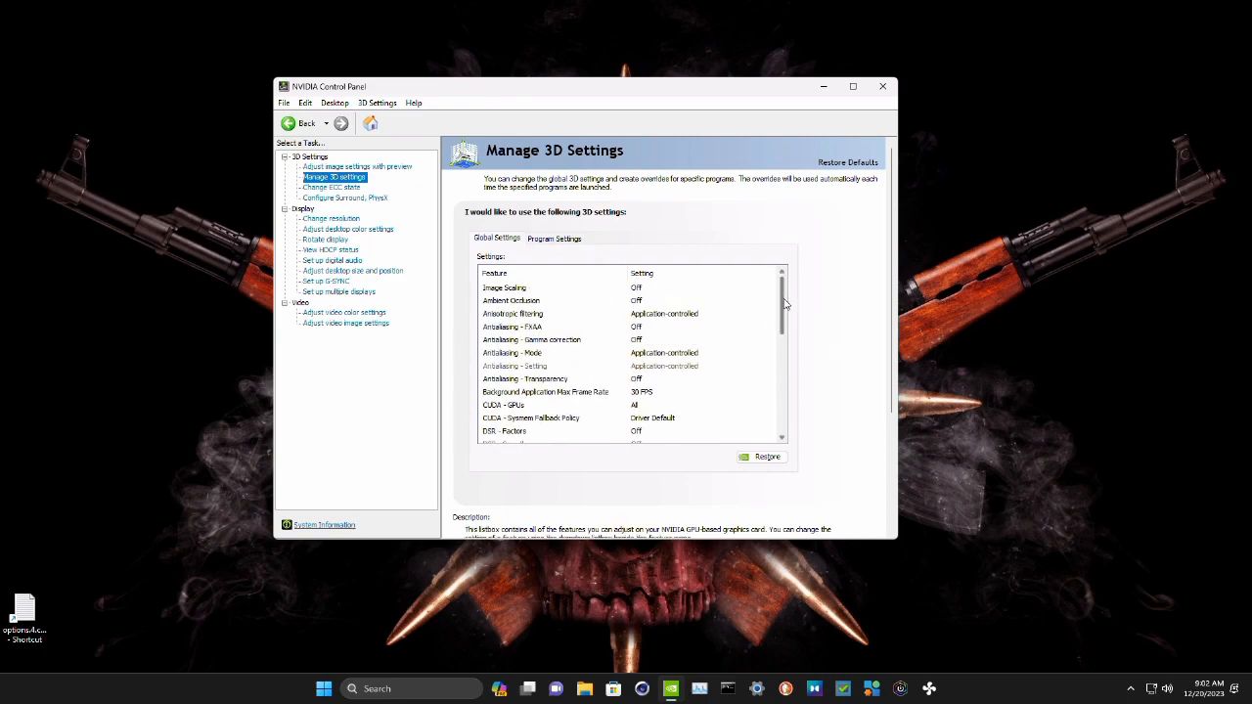
mouse_move(785, 301)
left_mouse_down()
mouse_move(782, 405)
mouse_move(781, 308)
left_mouse_up()
mouse_move(783, 304)
left_mouse_down()
mouse_move(785, 389)
mouse_move(785, 290)
left_mouse_up()
left_click(565, 242)
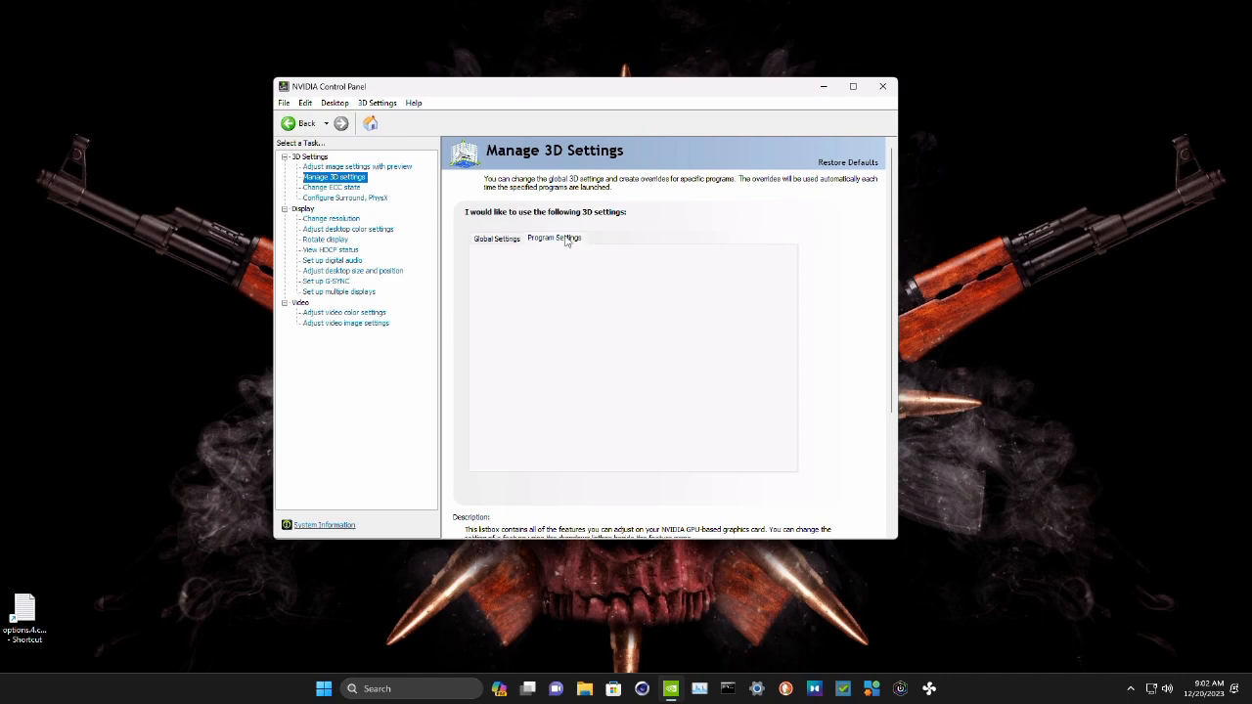
left_click(604, 272)
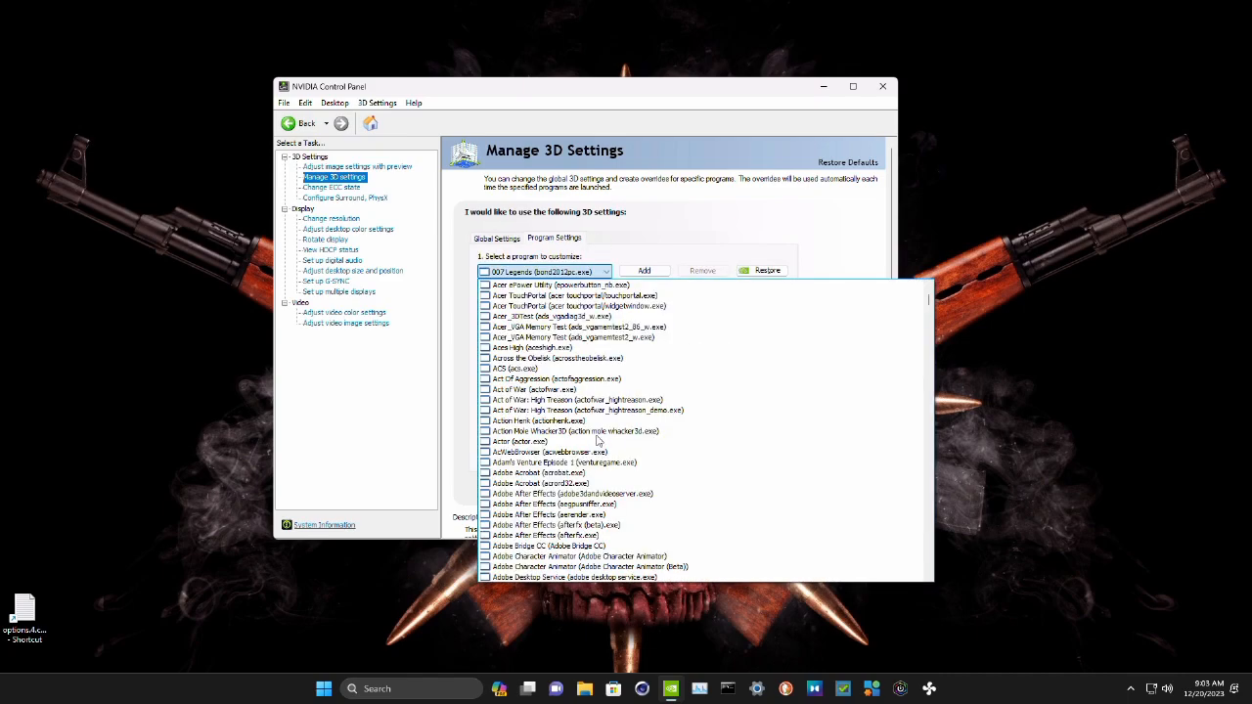
left_click(607, 274)
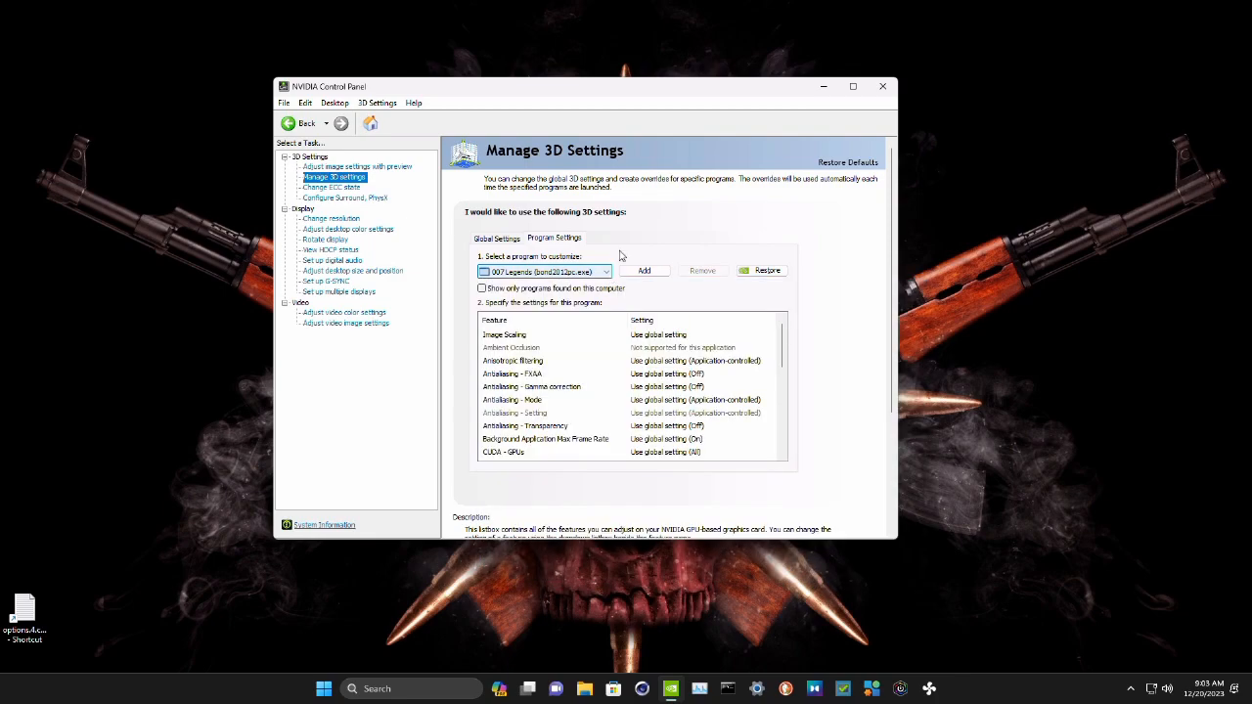
left_click(657, 272)
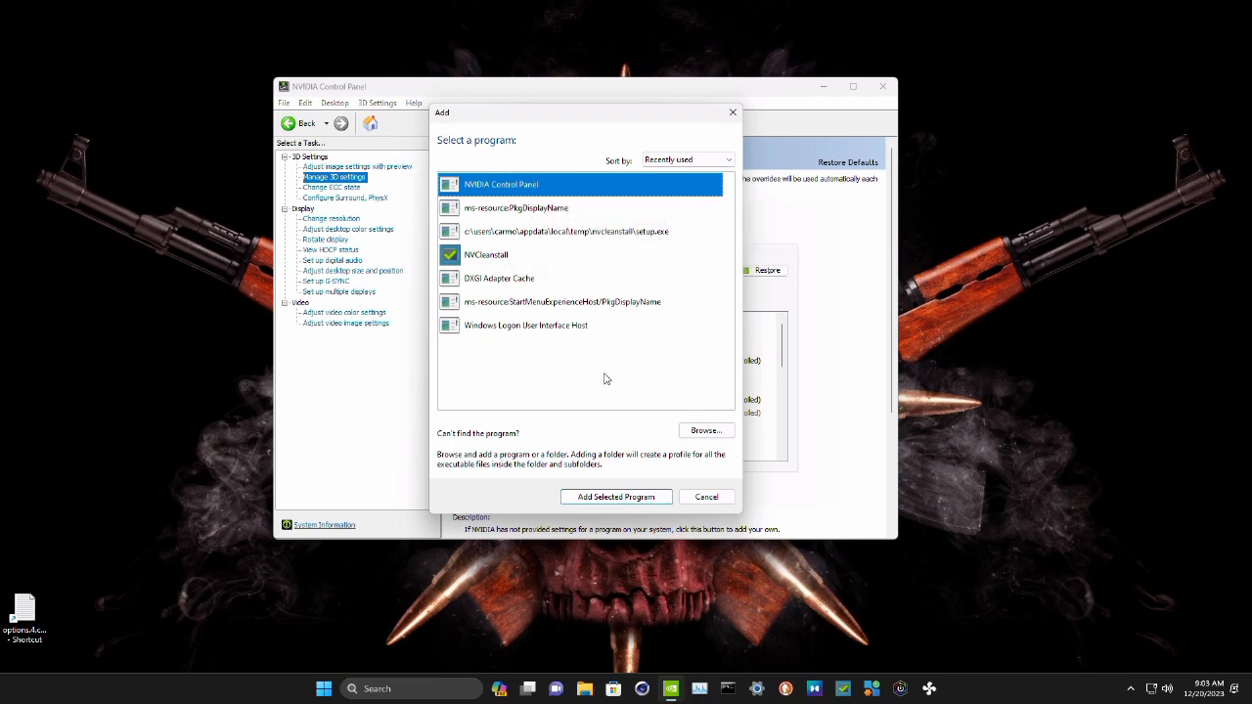
left_click(700, 433)
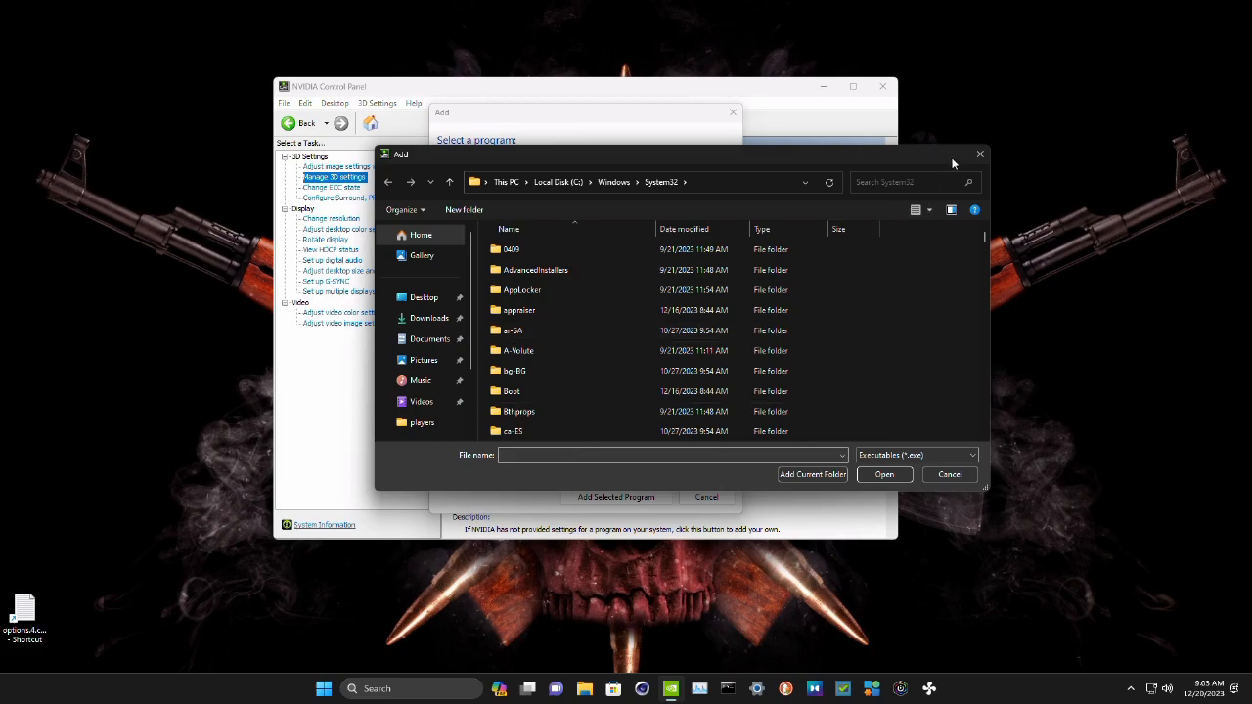
left_click(978, 155)
left_click(733, 113)
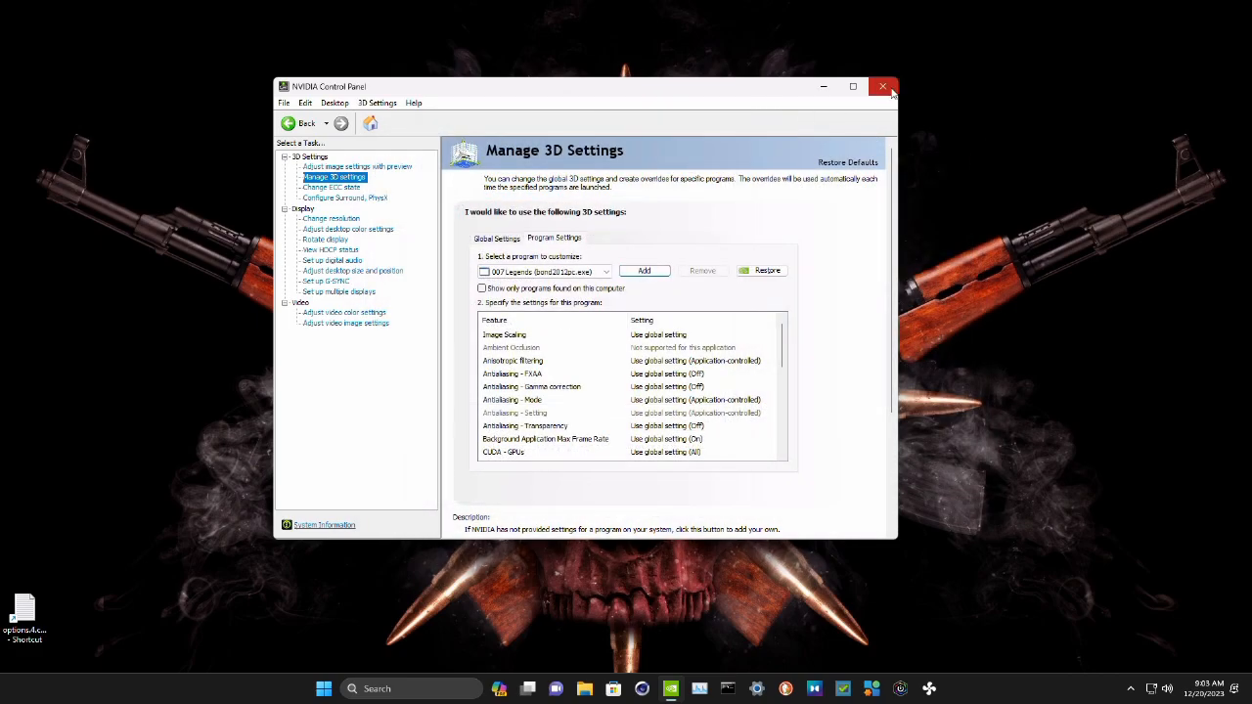
left_click(883, 88)
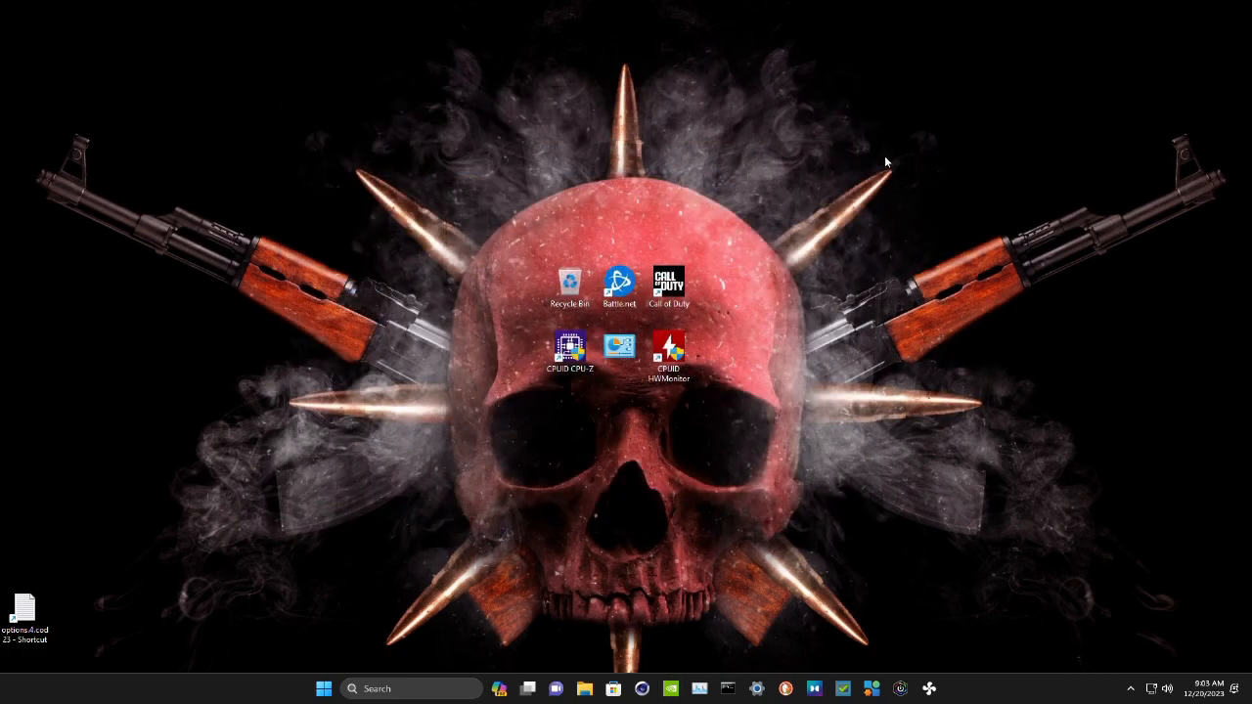
Step: Launch Call of Duty through Battle.net, skip the message of the day, and quit the game to the desktop
double_click(627, 299)
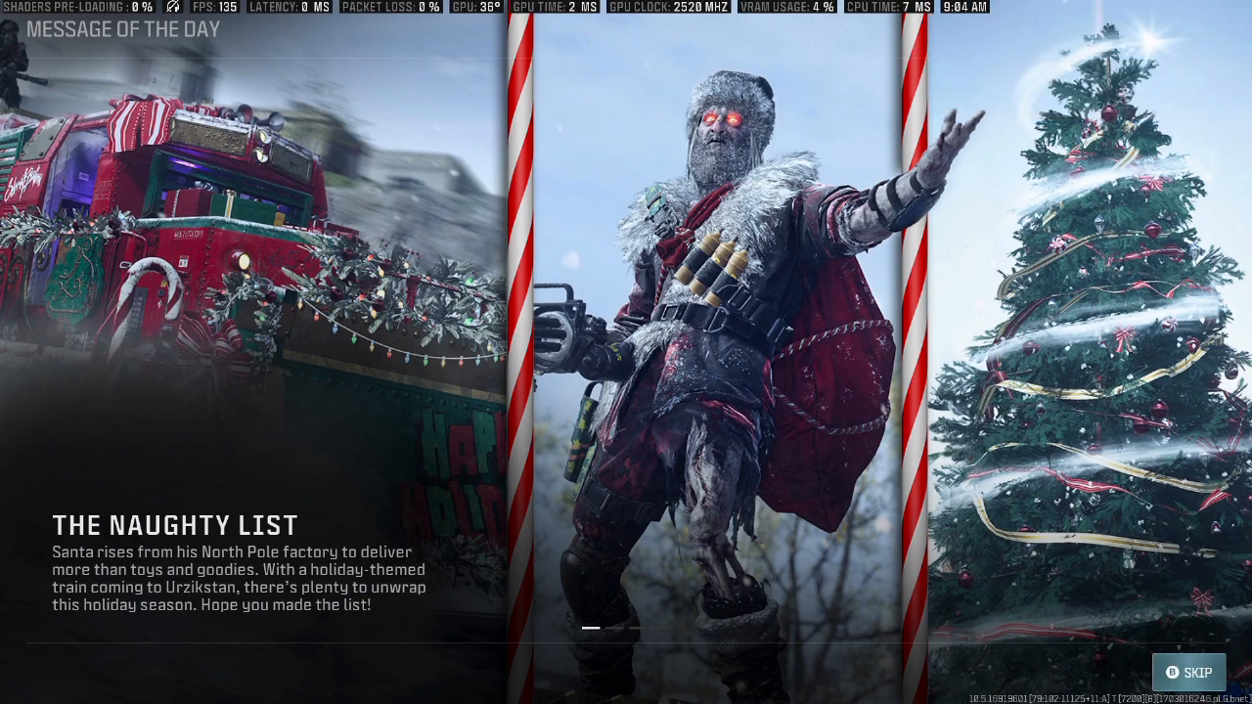
key("Escape")
key("Escape")
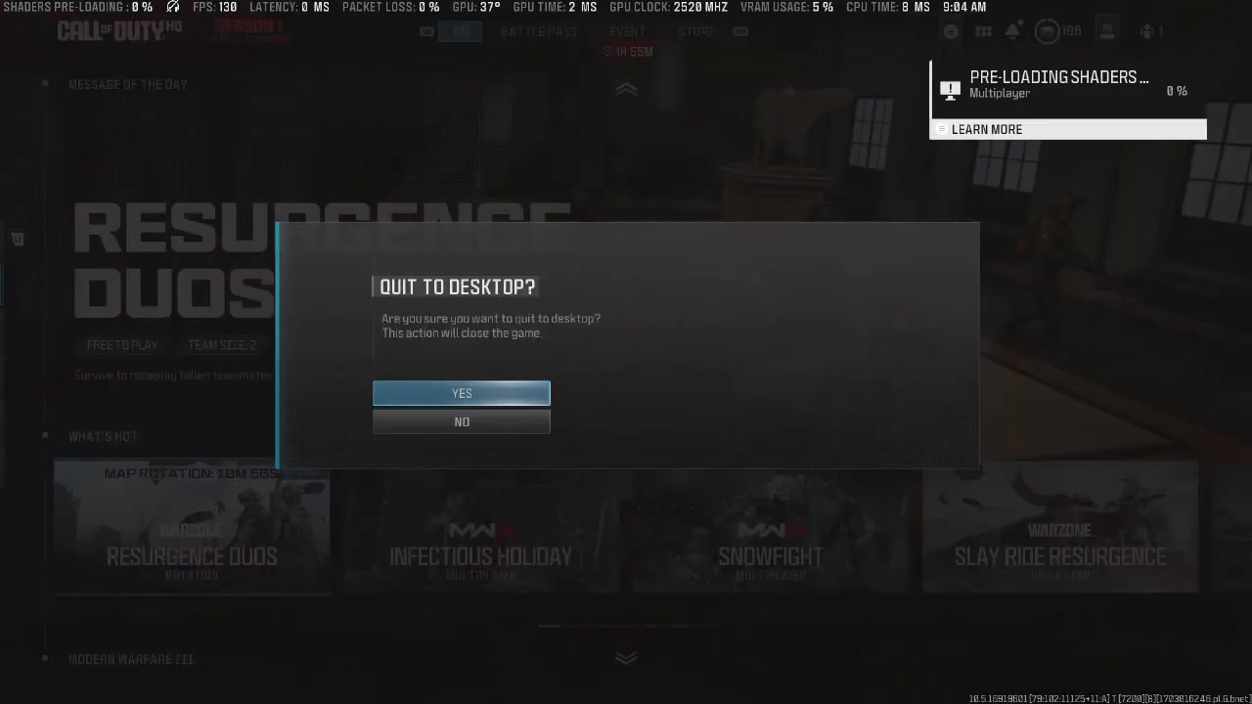
key("Return")
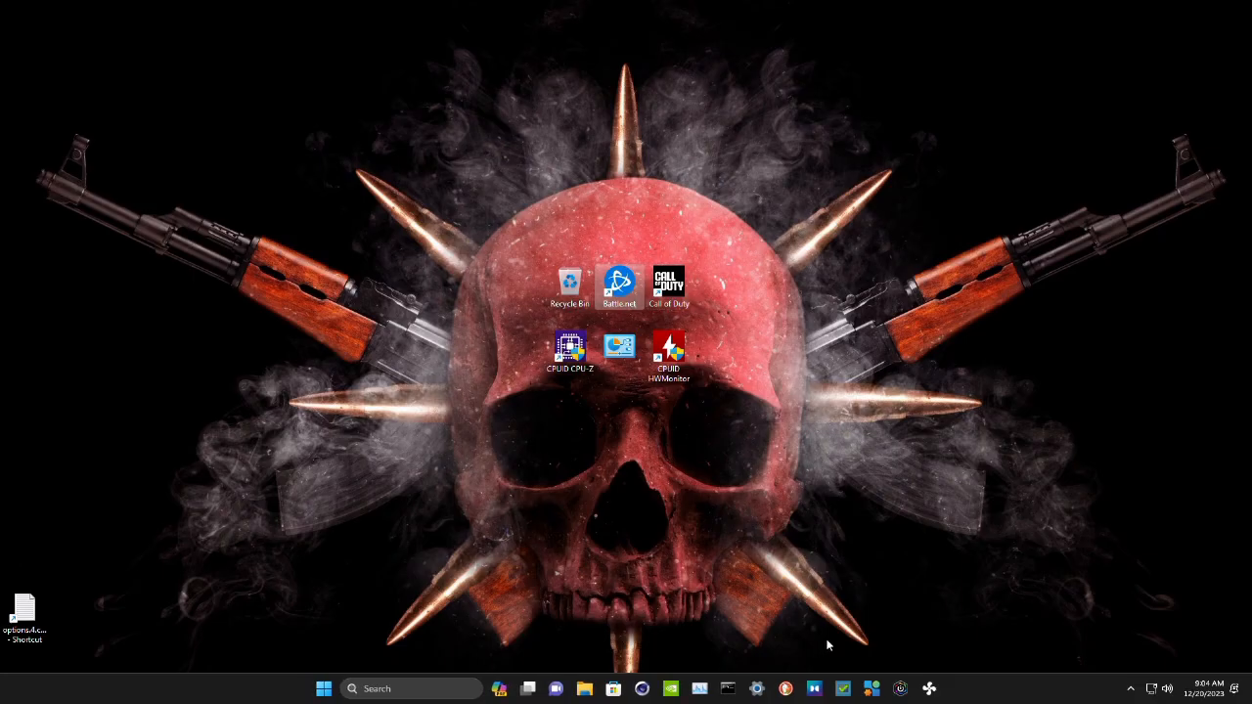
Step: Reopen the NVIDIA Control Panel and add Call of Duty HQ as a program to customize in the program-specific 3D settings
left_click(670, 688)
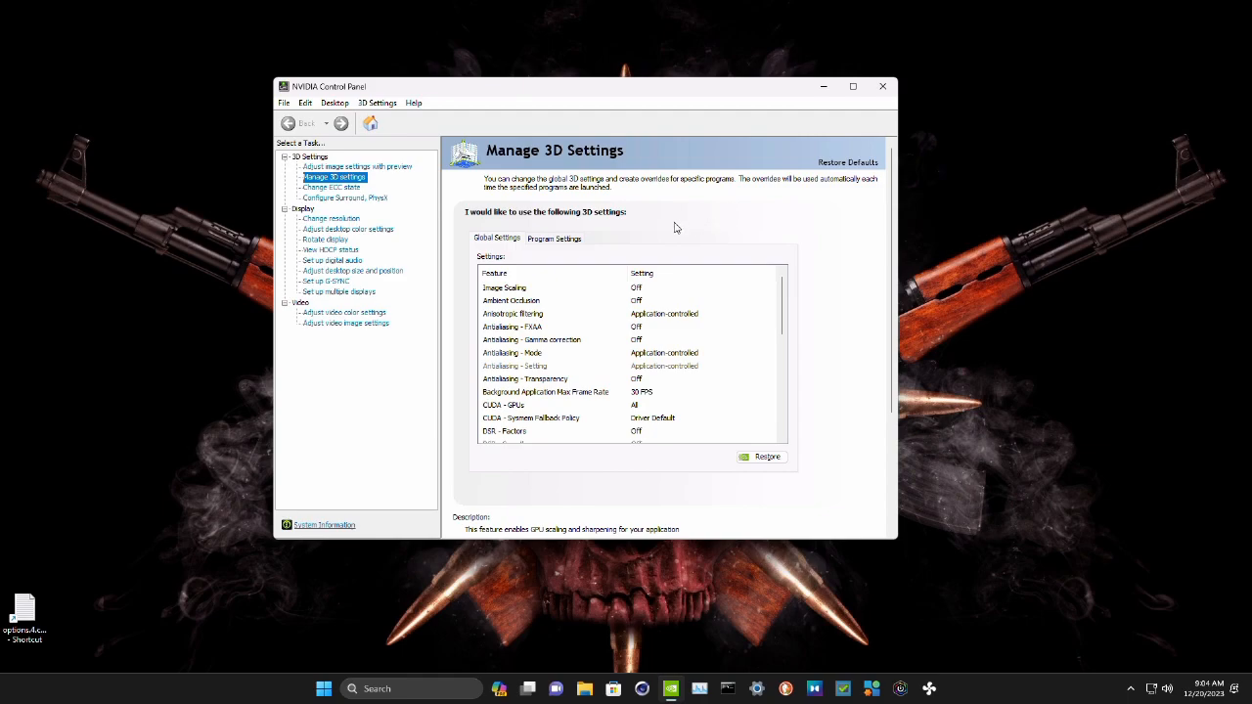
left_click(557, 239)
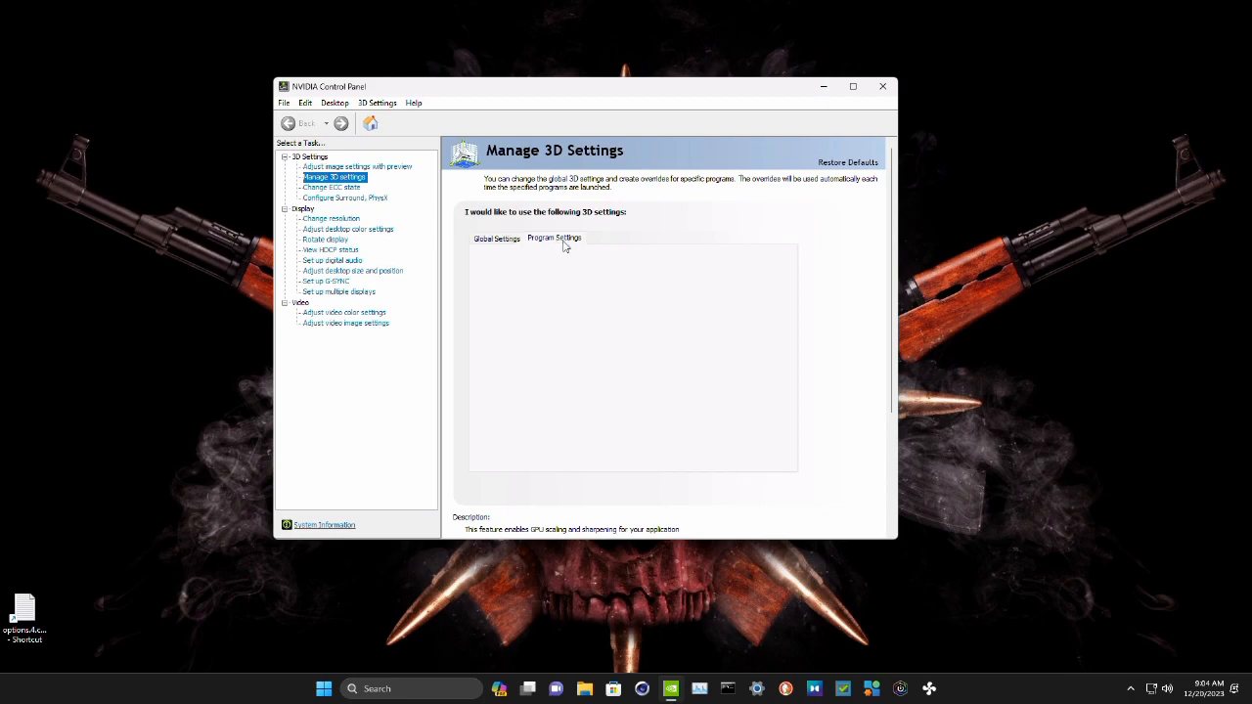
left_click(643, 272)
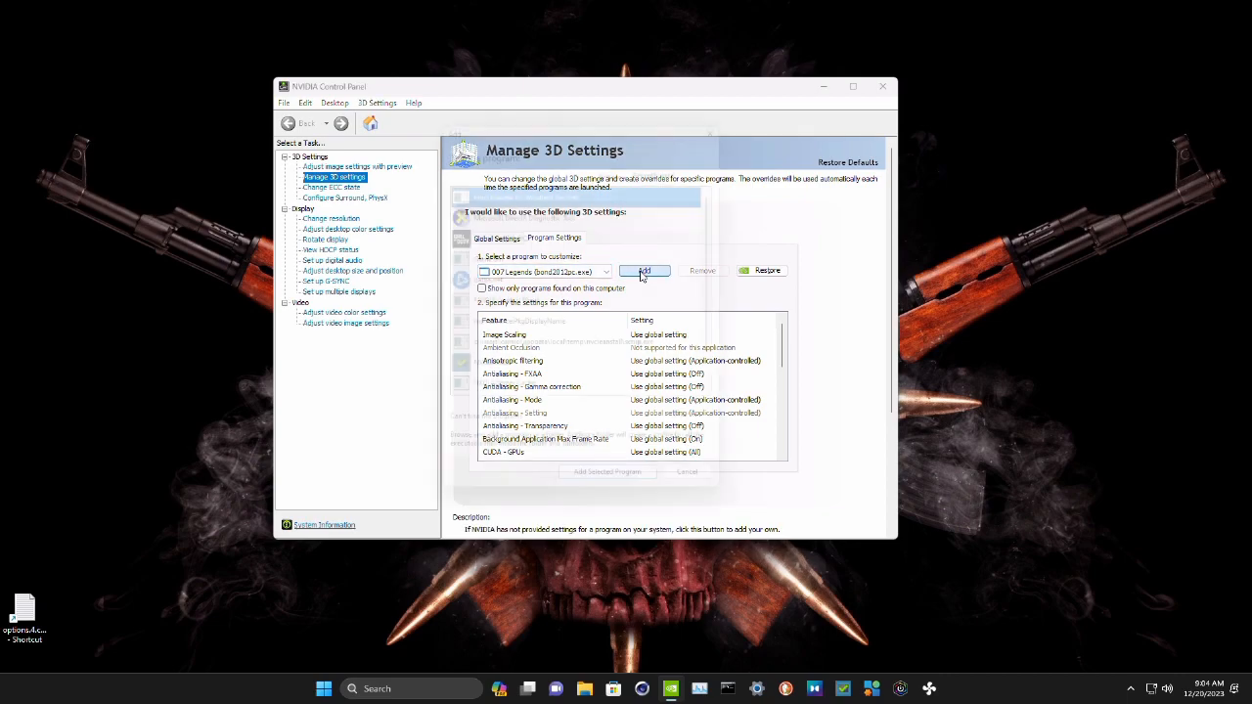
left_click(495, 233)
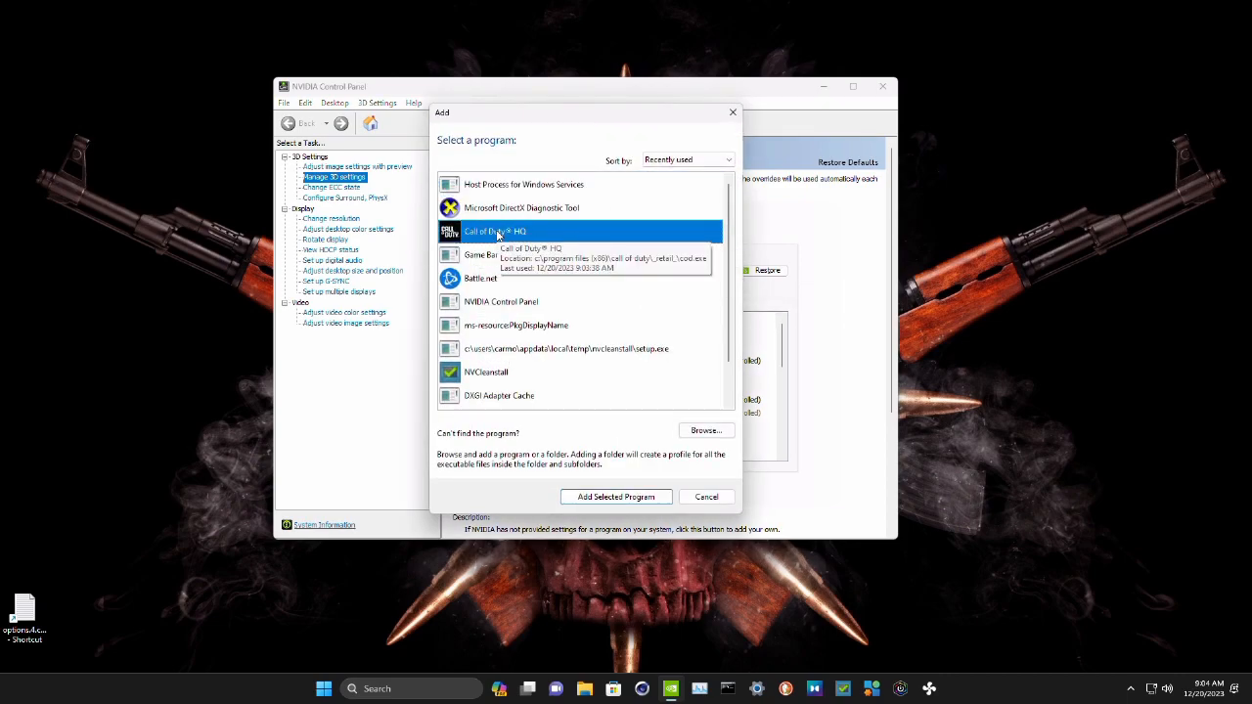
left_click(616, 497)
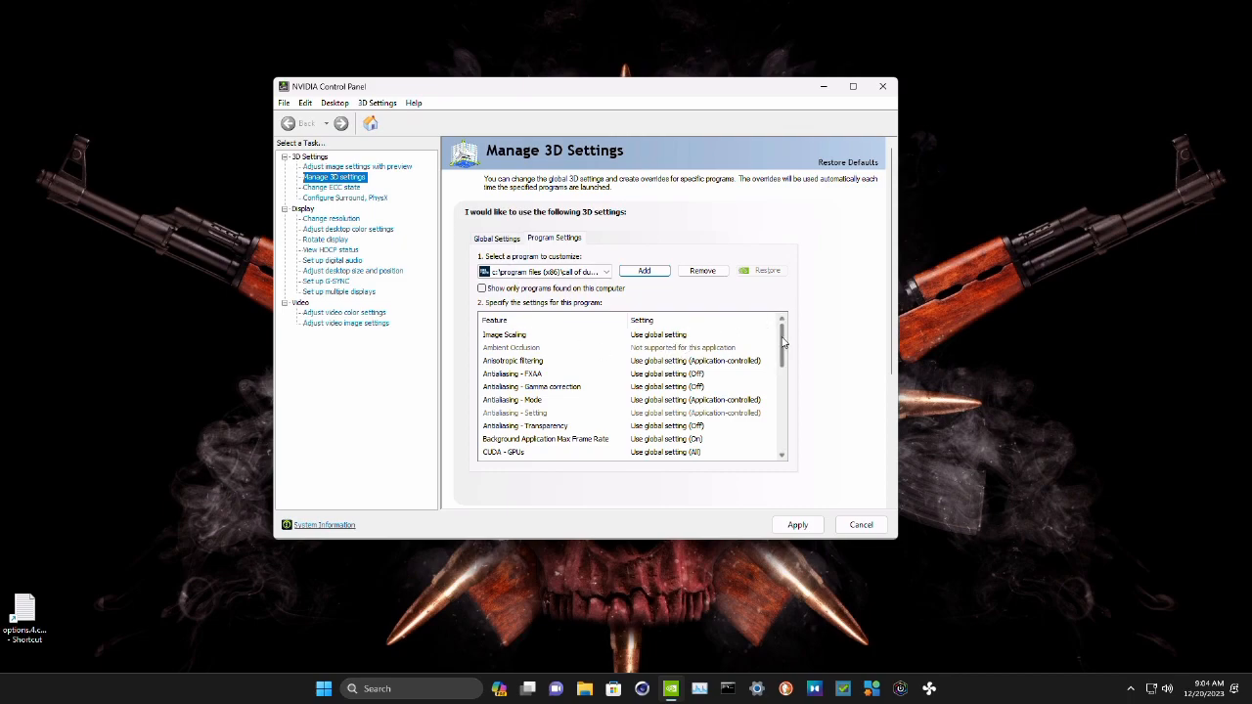
Step: Set Low Latency Mode to Ultra in the Call of Duty program settings
scroll(783, 340, "down", 3)
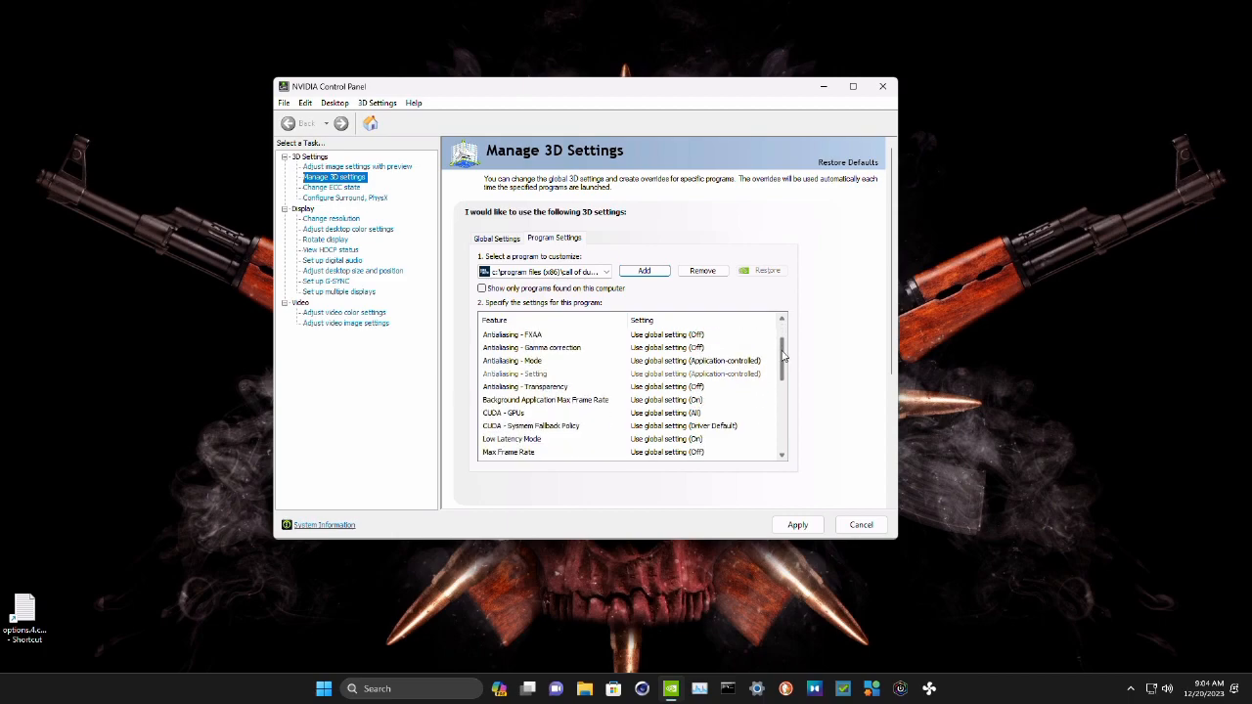
left_click(695, 439)
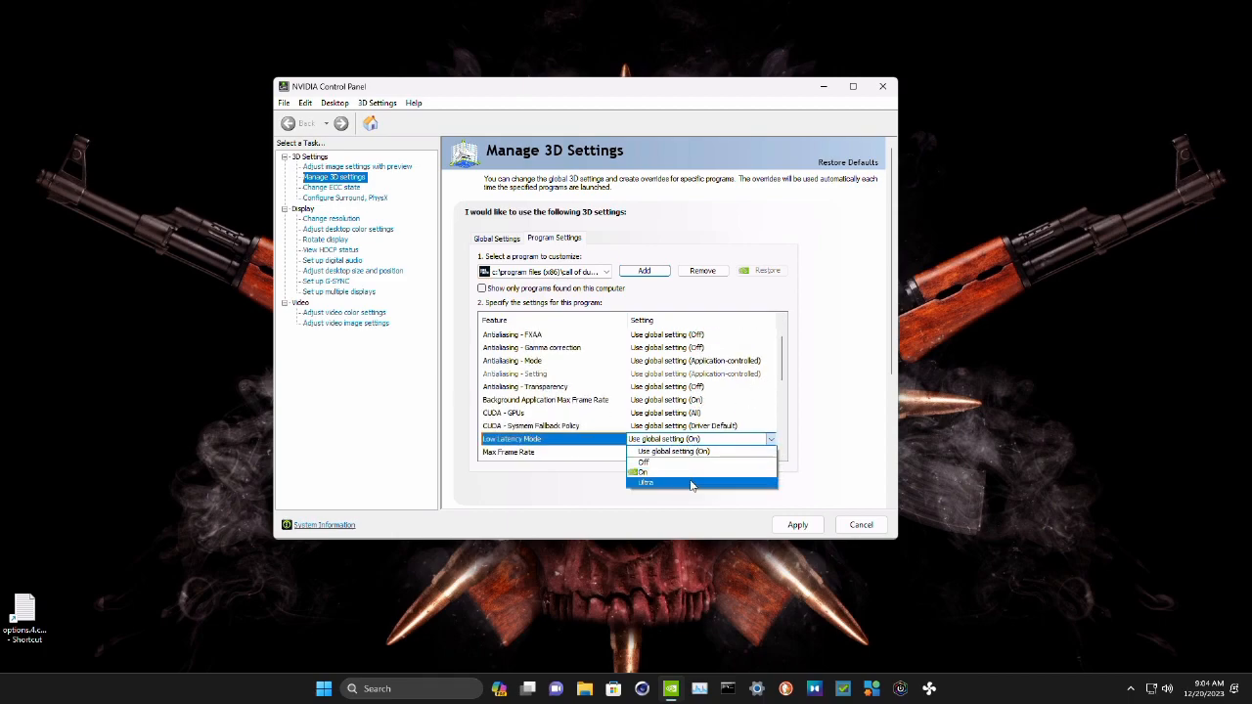
left_click(690, 483)
Step: Set Power management mode to Prefer maximum performance for Call of Duty and apply the program settings
left_click_drag(782, 354, 784, 383)
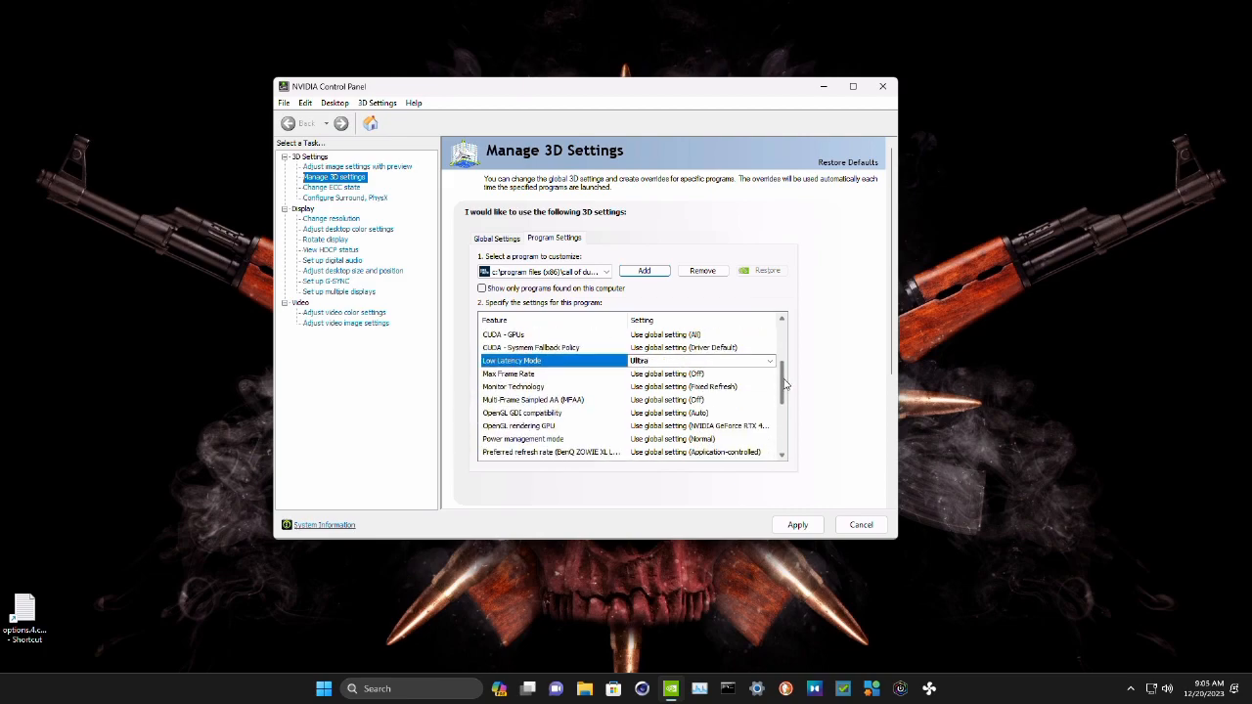
left_click(696, 439)
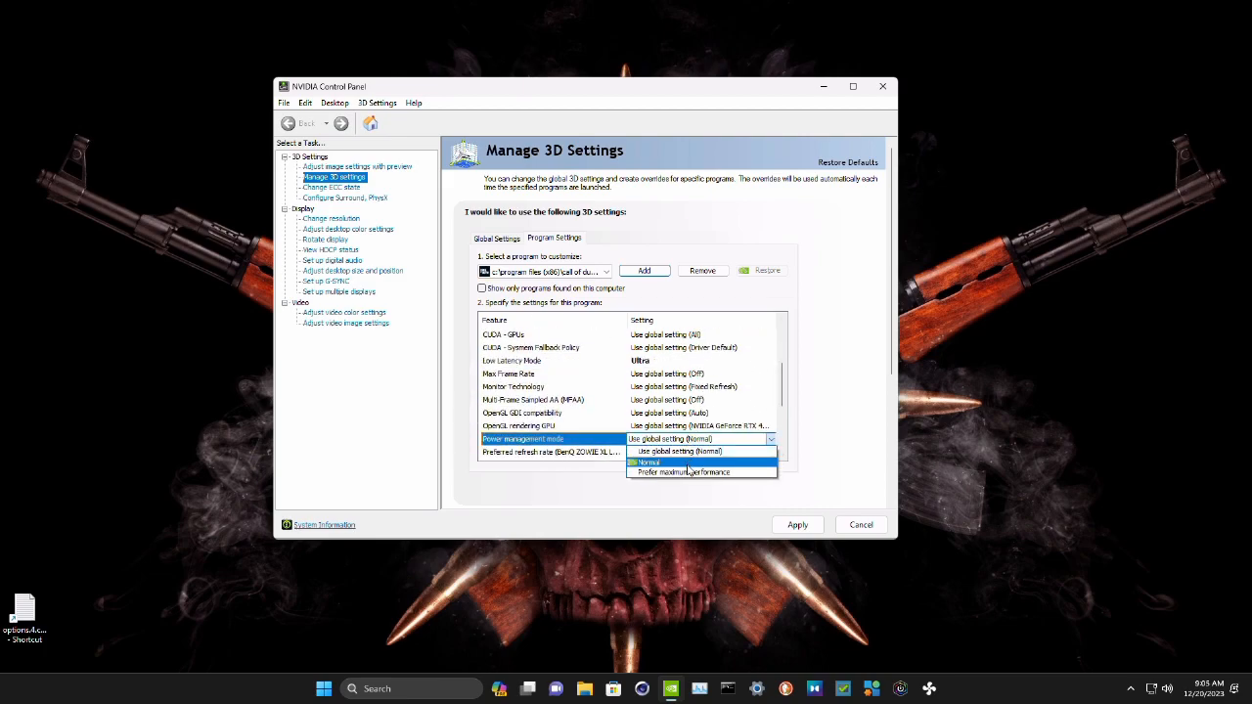
left_click(687, 473)
left_click_drag(783, 383, 784, 342)
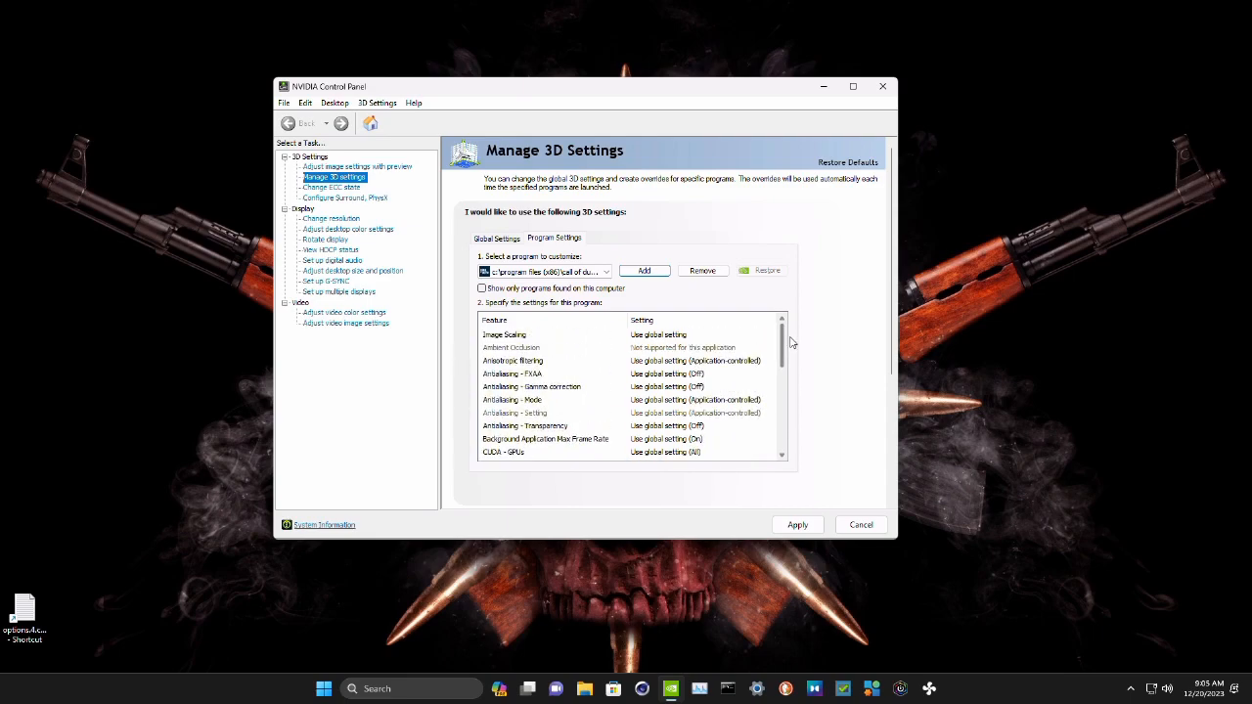
left_click(797, 526)
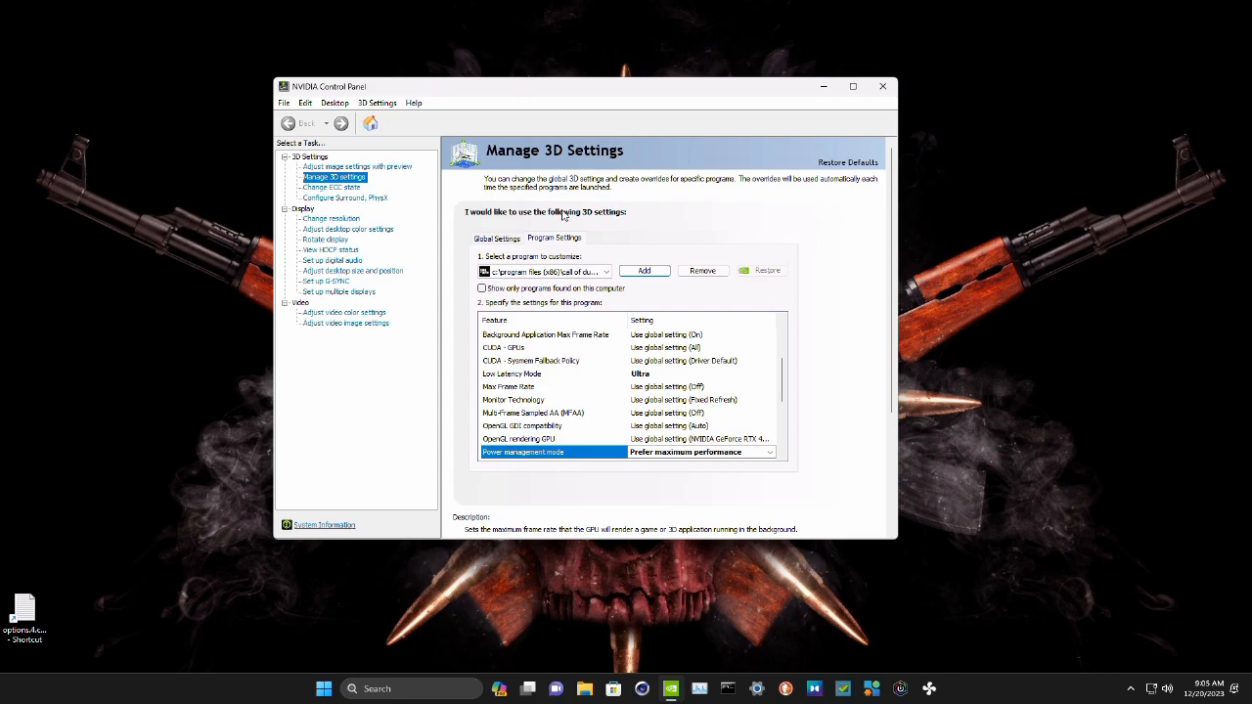
Step: Select NVIDIA GeForce RTX 4090 as the PhysX processor in the Surround, PhysX configuration
left_click(508, 238)
left_click(548, 239)
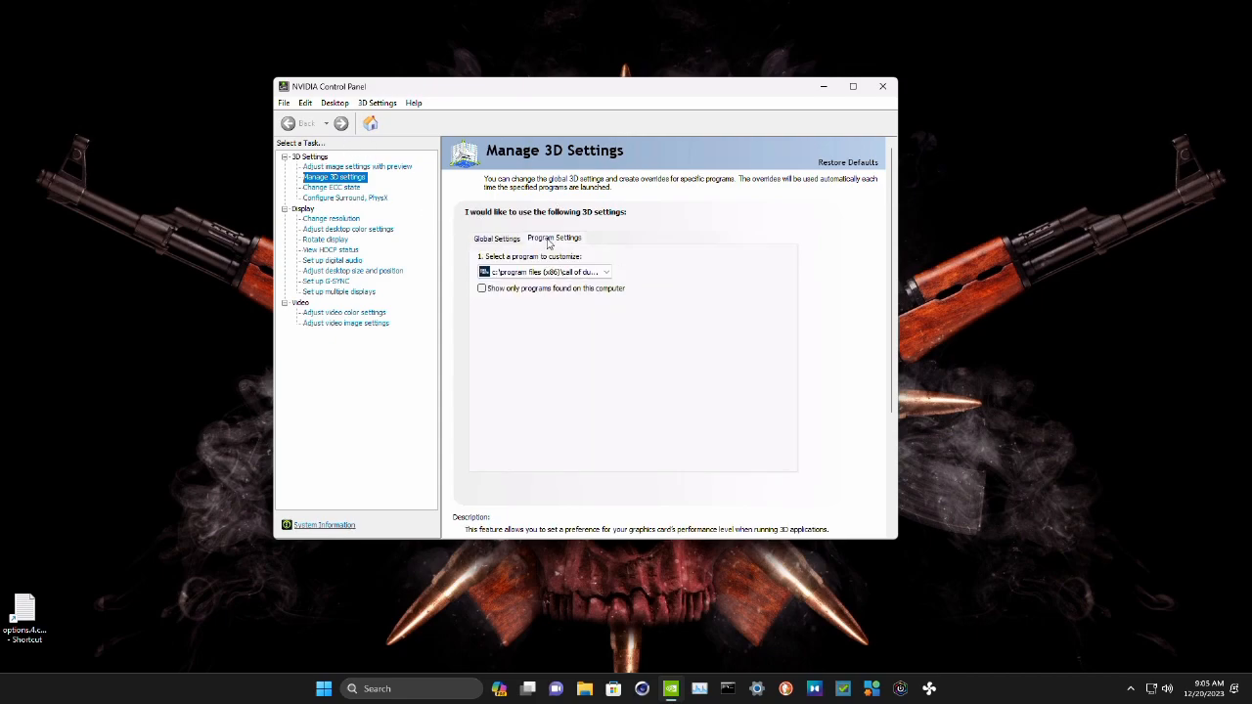
left_click(333, 187)
left_click(337, 198)
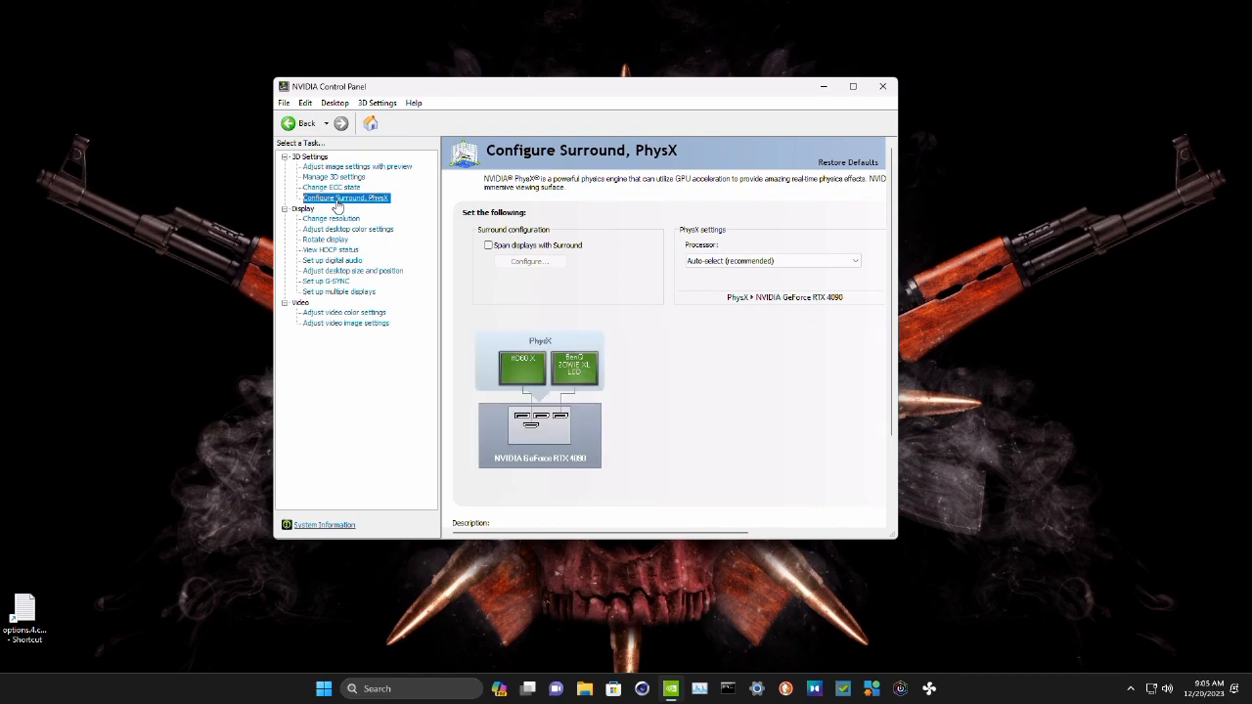
left_click(794, 261)
left_click(787, 280)
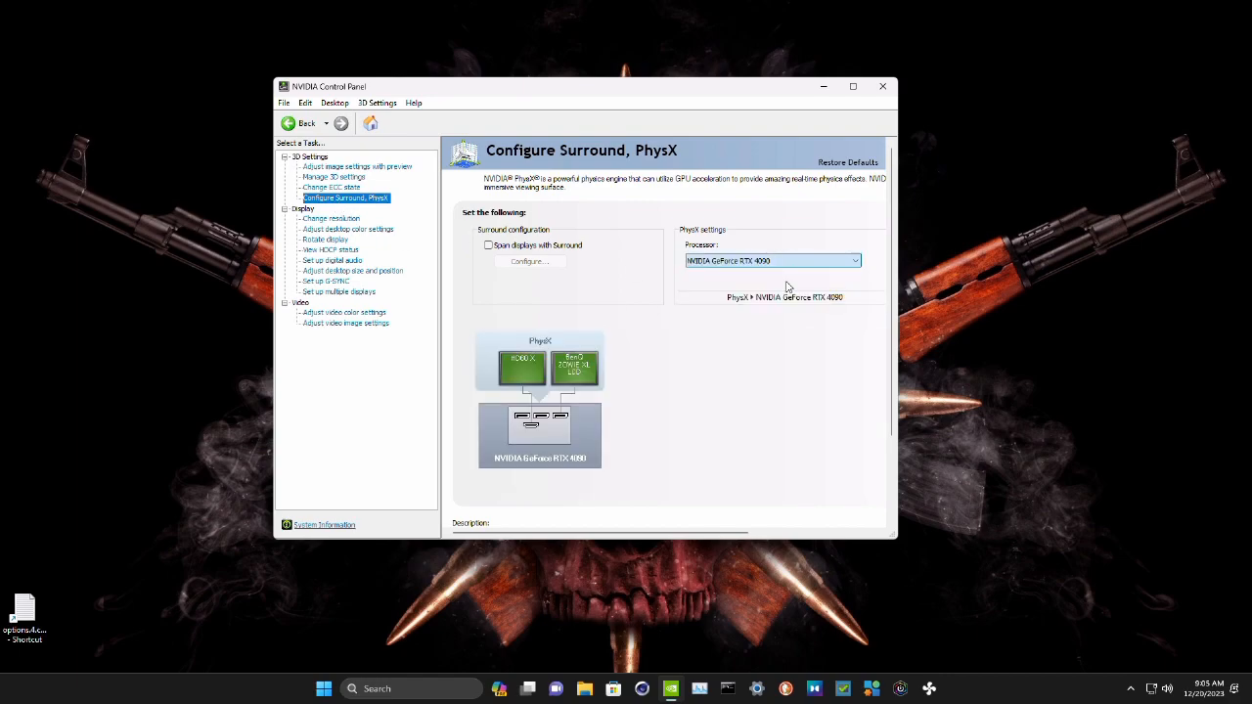
Step: Apply the PhysX processor selection and check the BenQ display's resolution and refresh rate in the Change Resolution settings
left_click(797, 524)
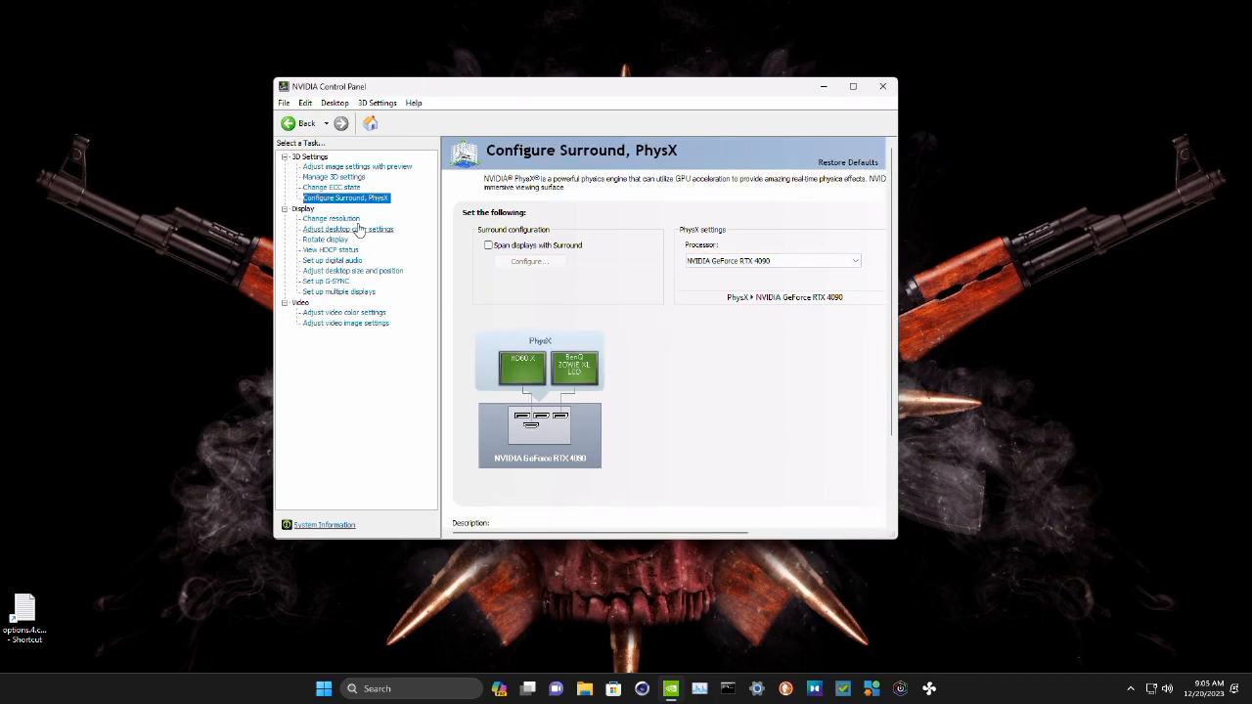
left_click(354, 220)
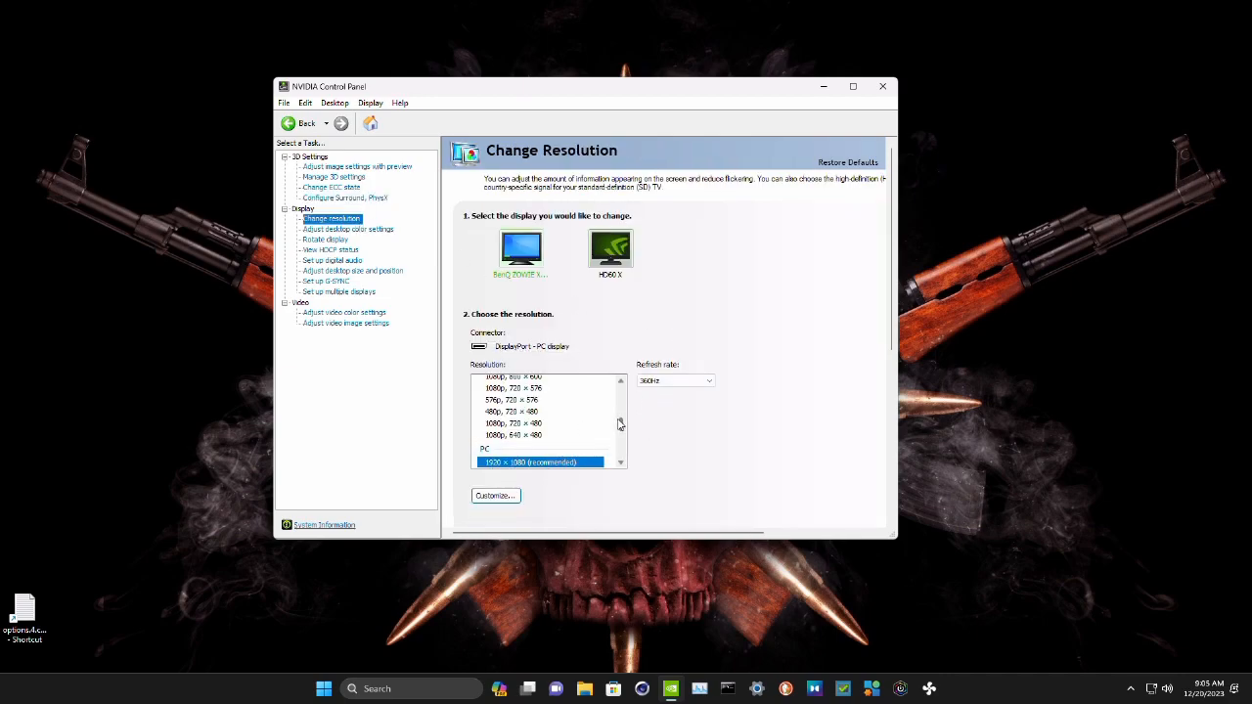
left_click(687, 386)
left_click(688, 386)
scroll(647, 440, "down", 2)
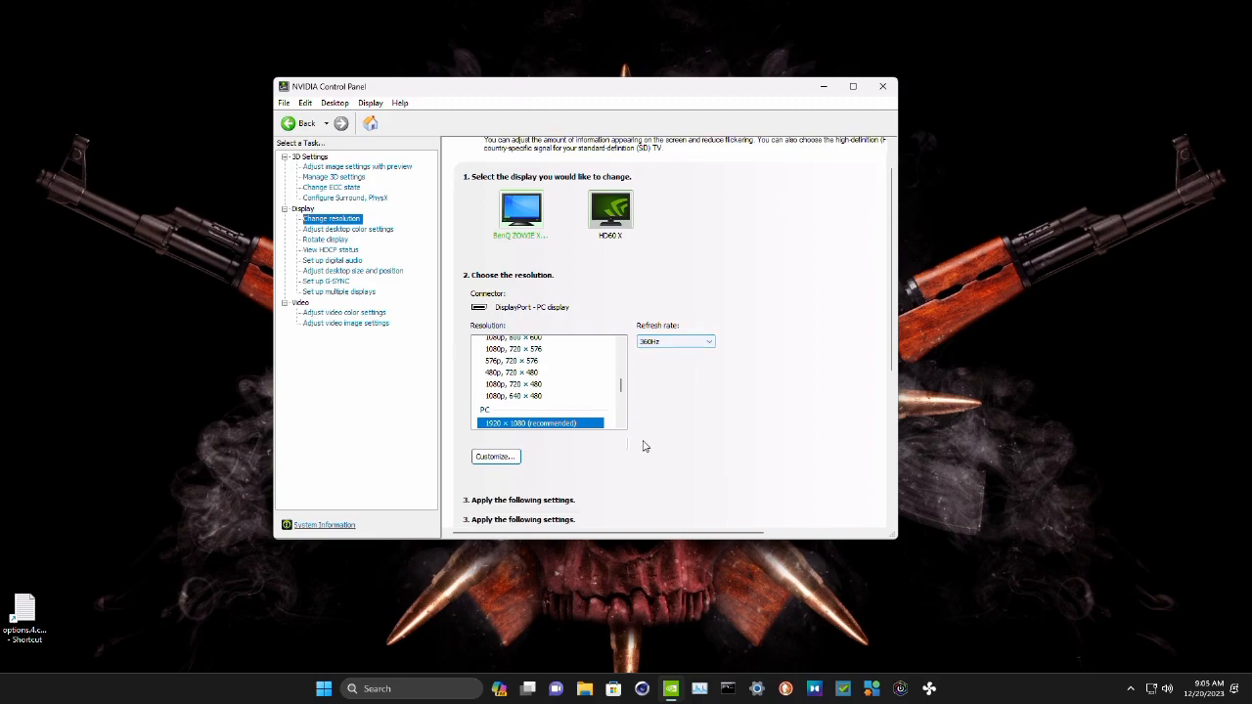
scroll(643, 446, "down", 6)
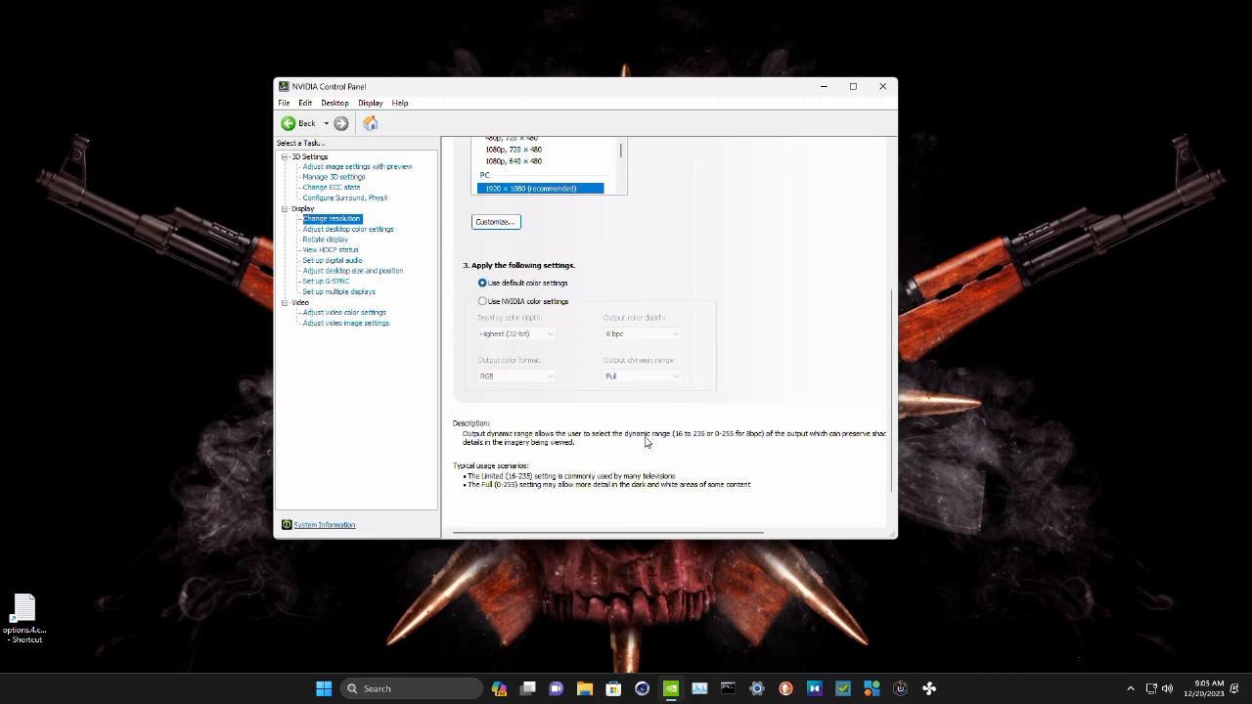
Step: Switch the BenQ display to NVIDIA color settings with Full output dynamic range and apply the change
left_click(485, 303)
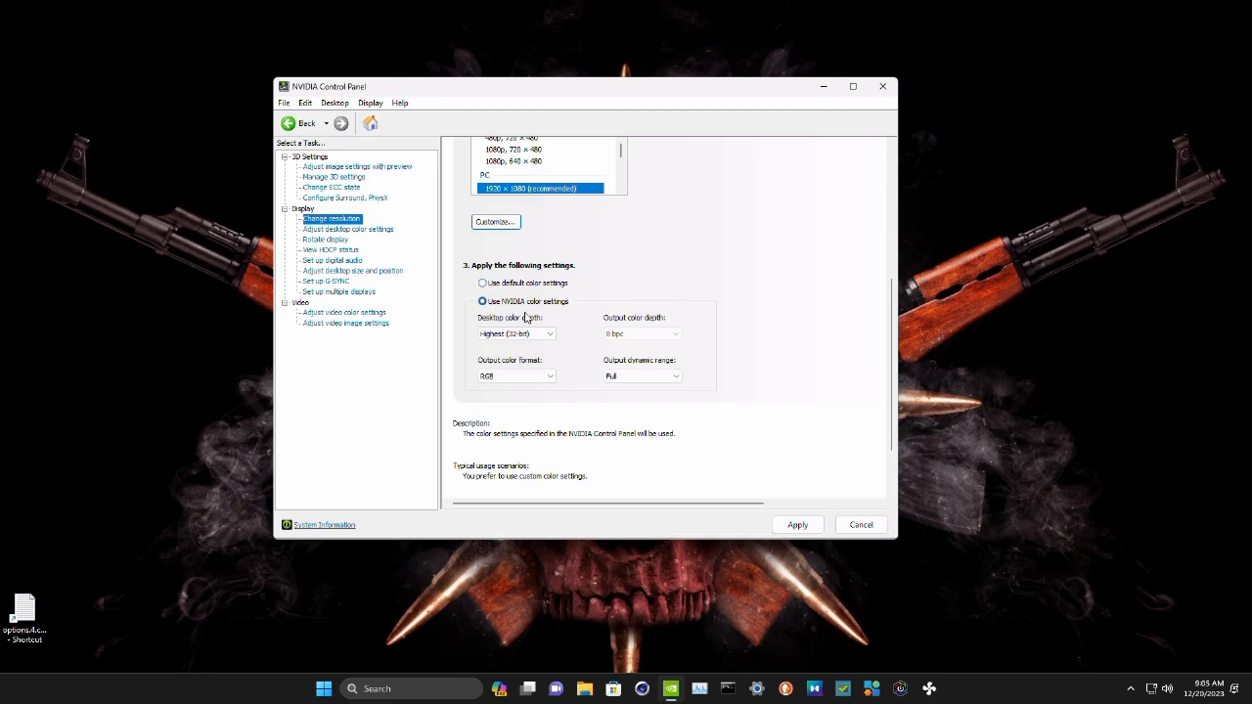
left_click(650, 377)
left_click(650, 377)
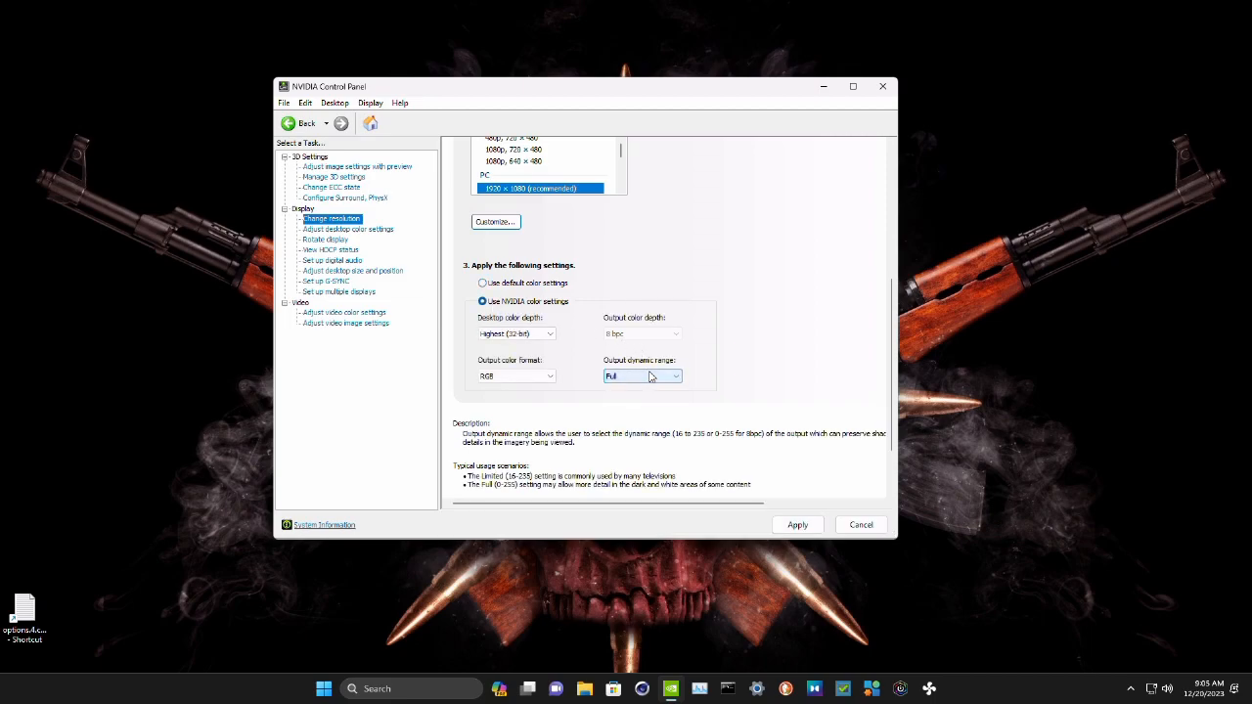
left_click(650, 376)
left_click(650, 376)
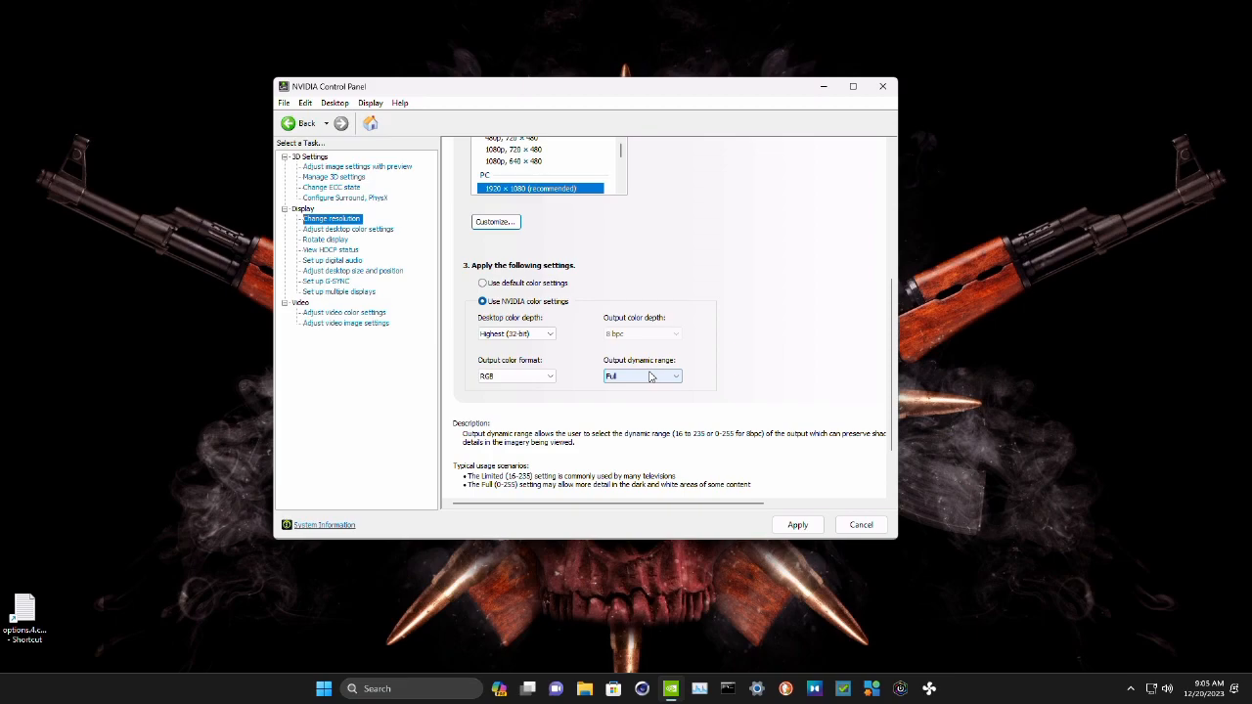
left_click(794, 527)
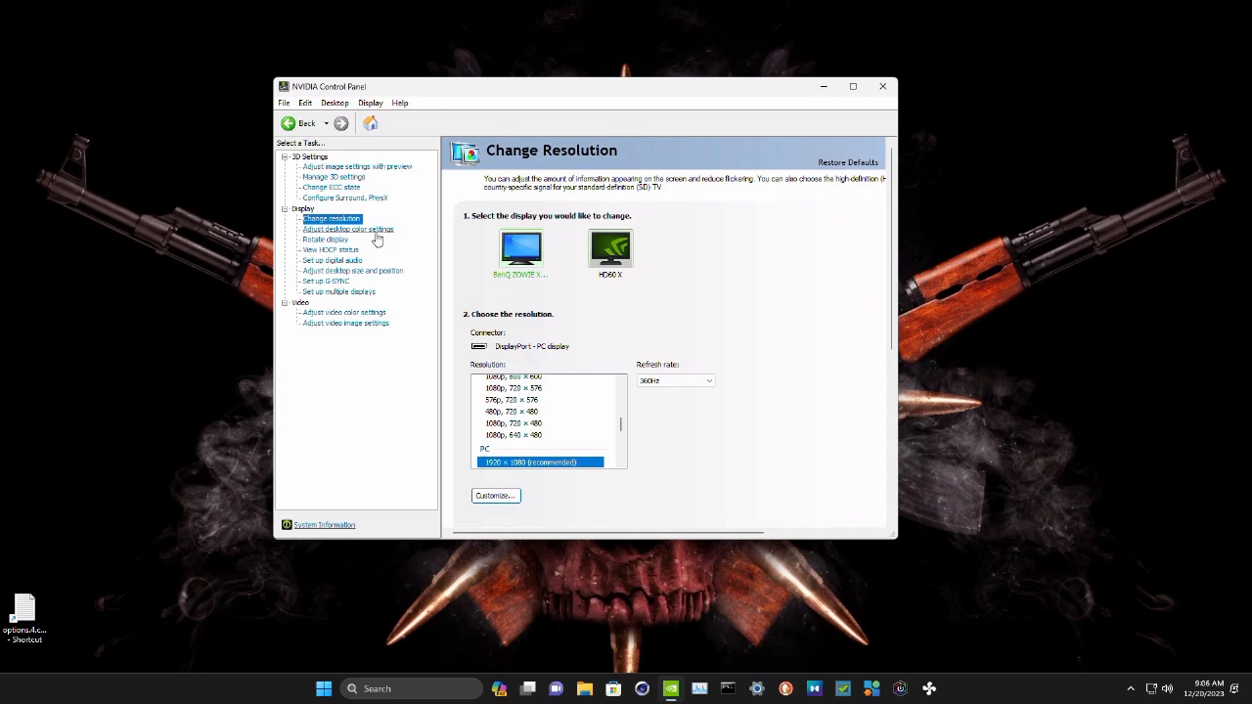
Step: Set Digital vibrance to 70% in the desktop color settings for the BenQ display and apply it
left_click(382, 231)
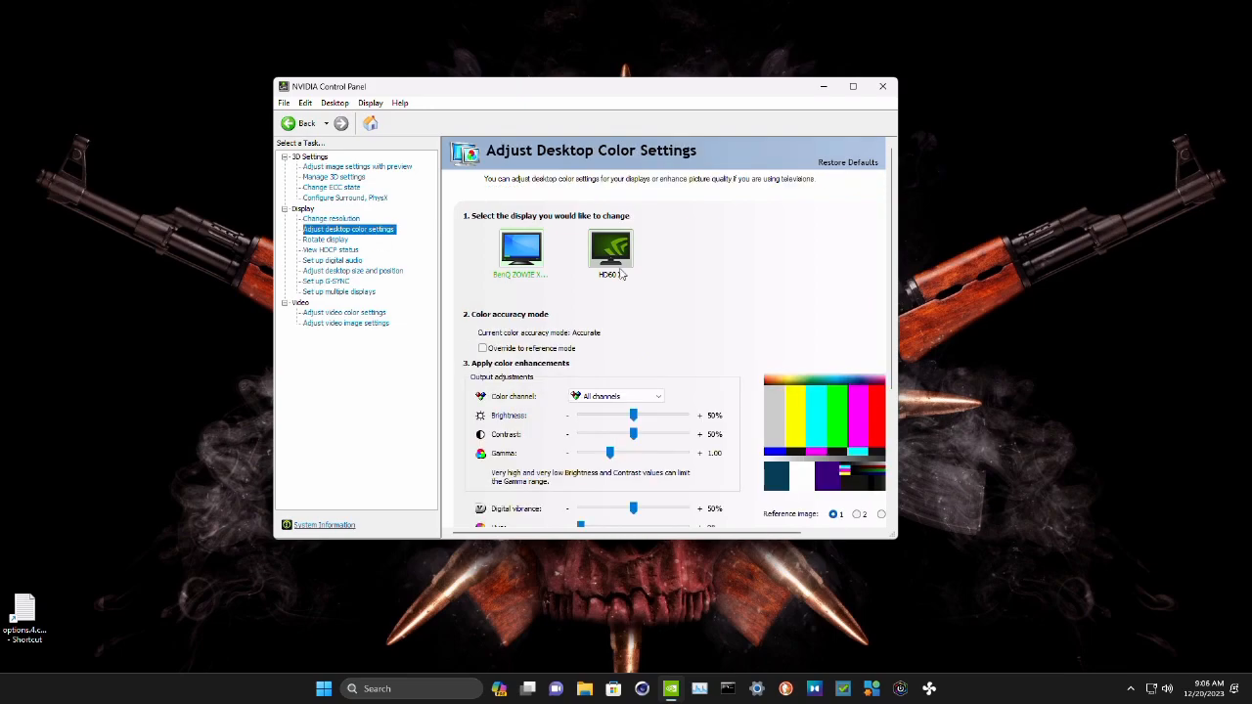
scroll(675, 323, "down", 1)
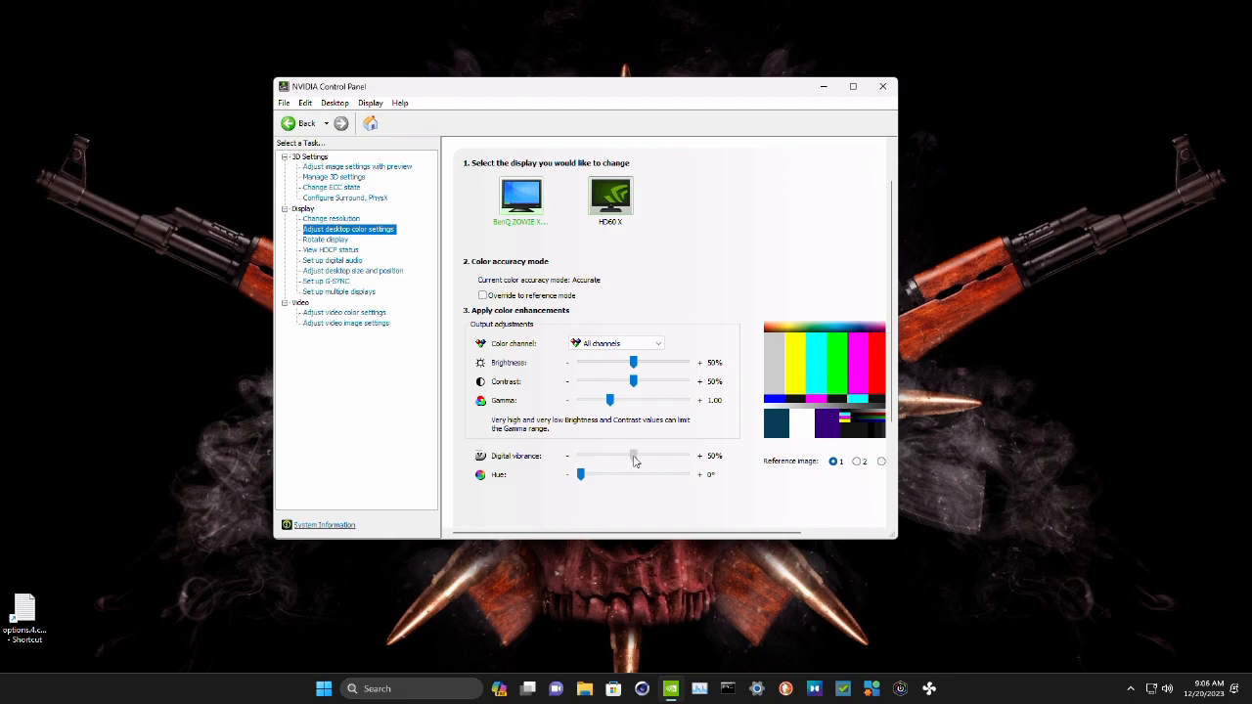
left_click_drag(634, 461, 655, 464)
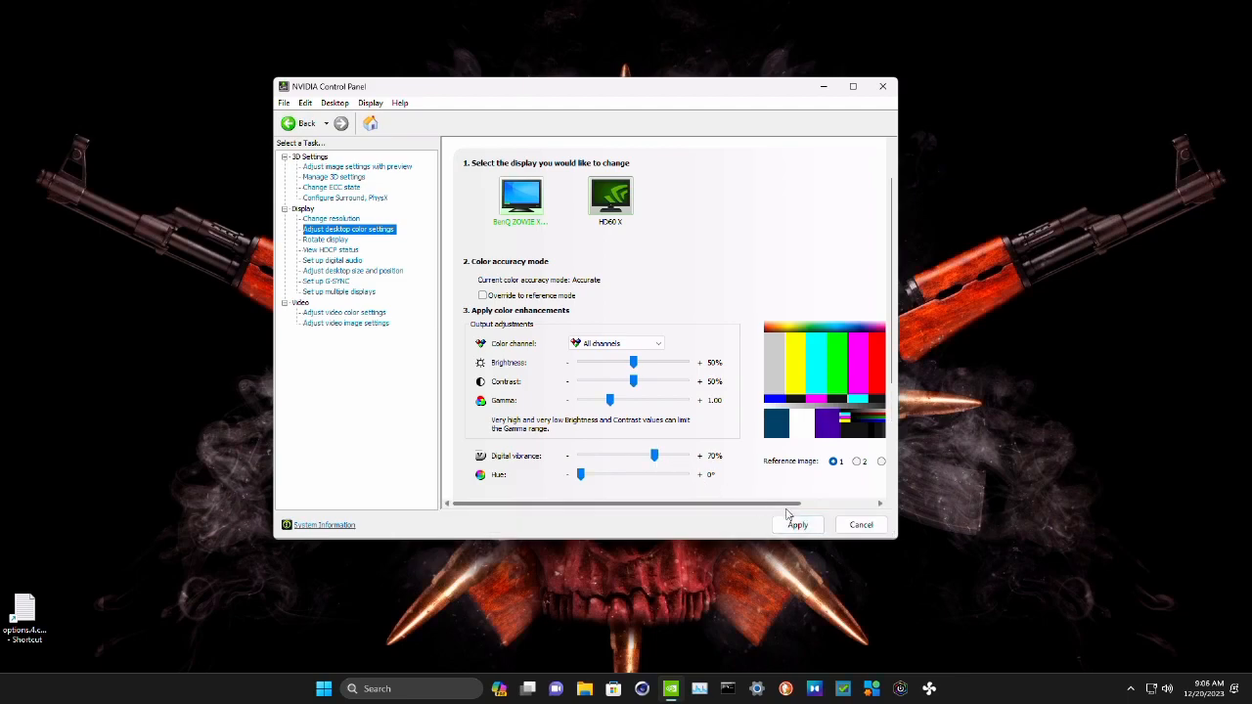
left_click(818, 526)
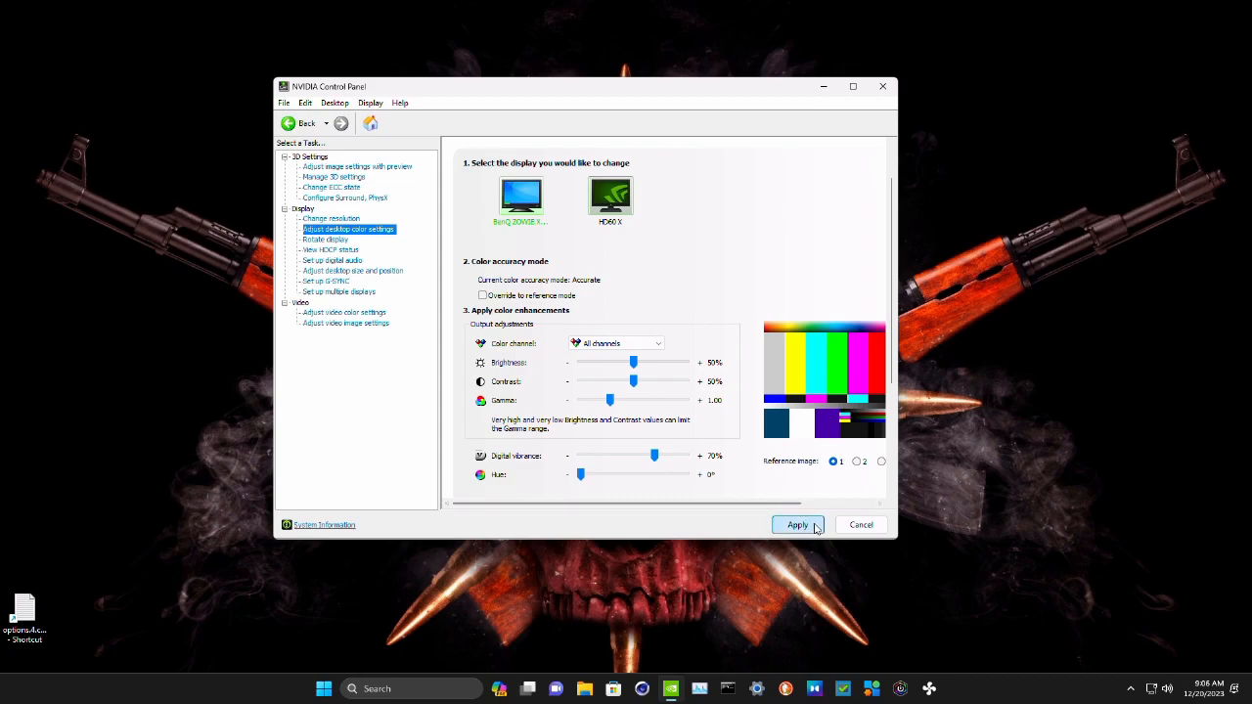
left_click(337, 239)
left_click(344, 251)
left_click(347, 262)
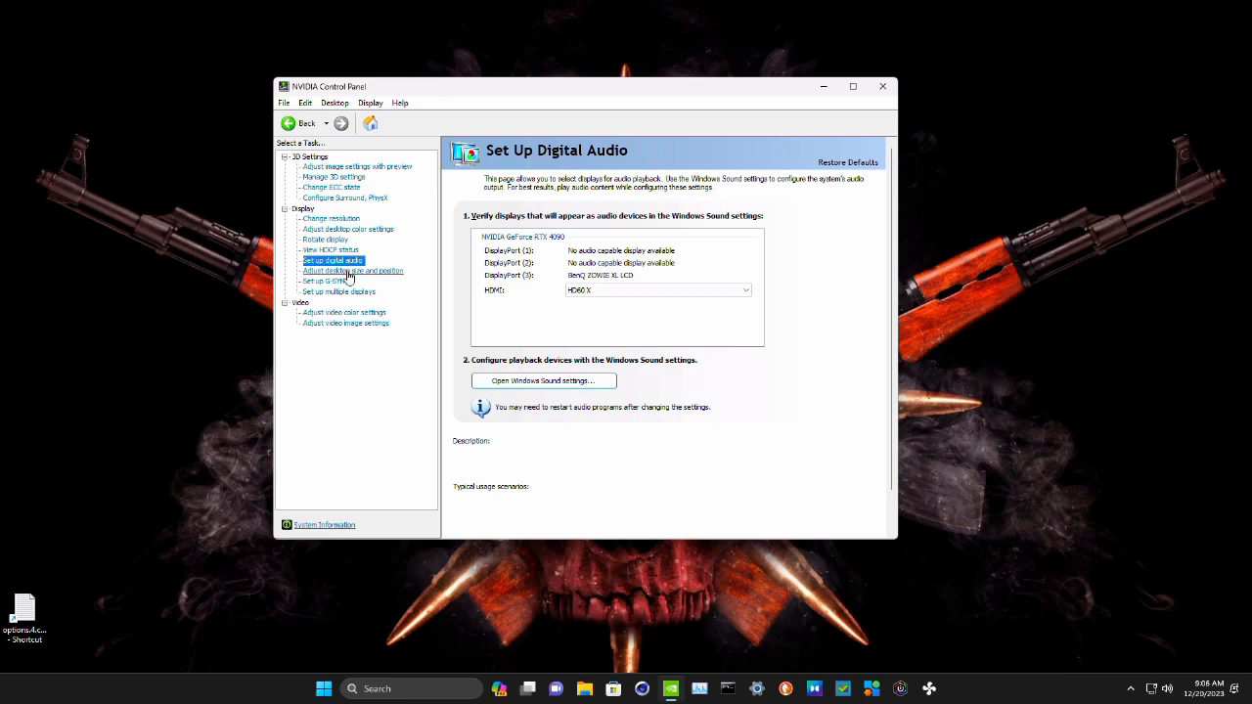
Step: Set scaling to be performed on the GPU in the desktop size and position settings, keeping No scaling, and apply
left_click(349, 272)
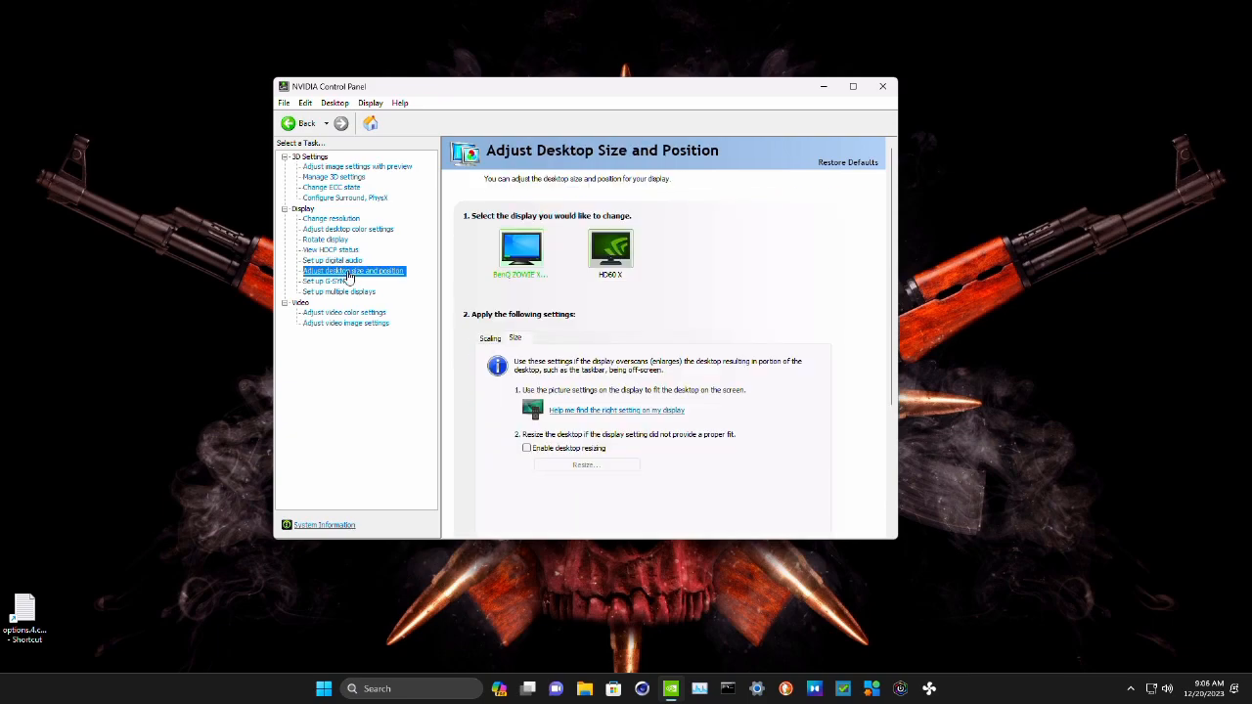
left_click(490, 338)
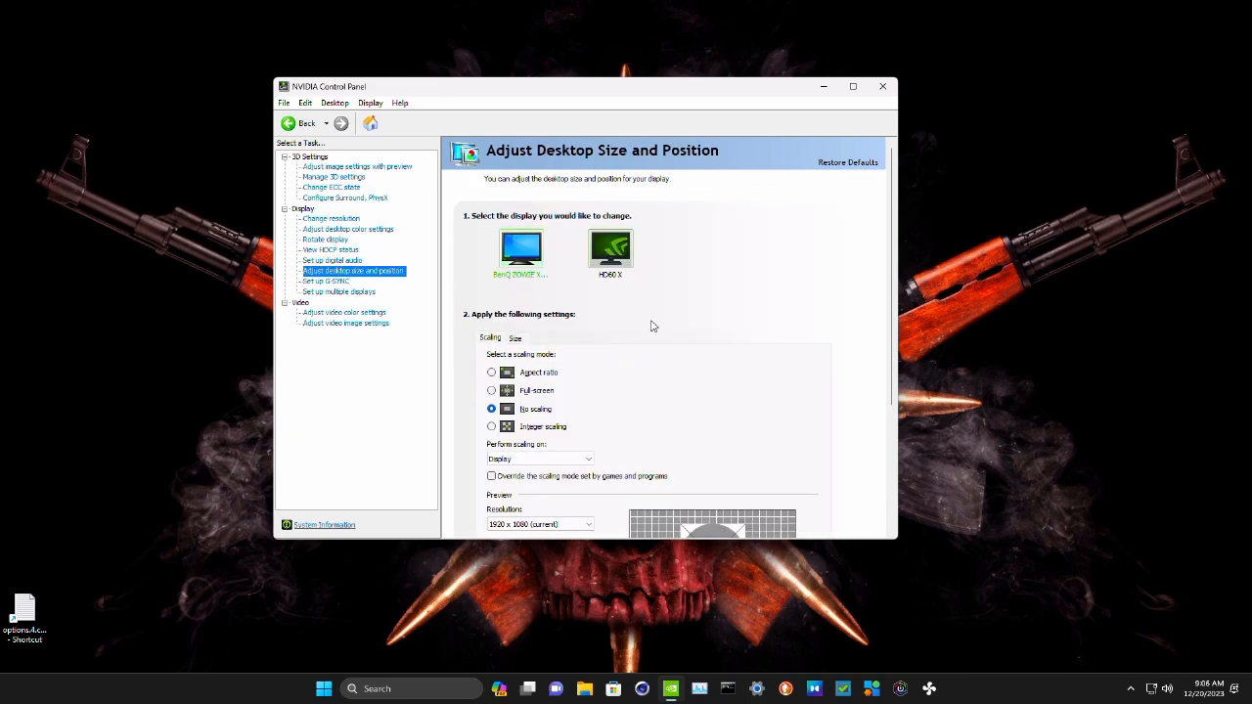
scroll(653, 325, "down", 2)
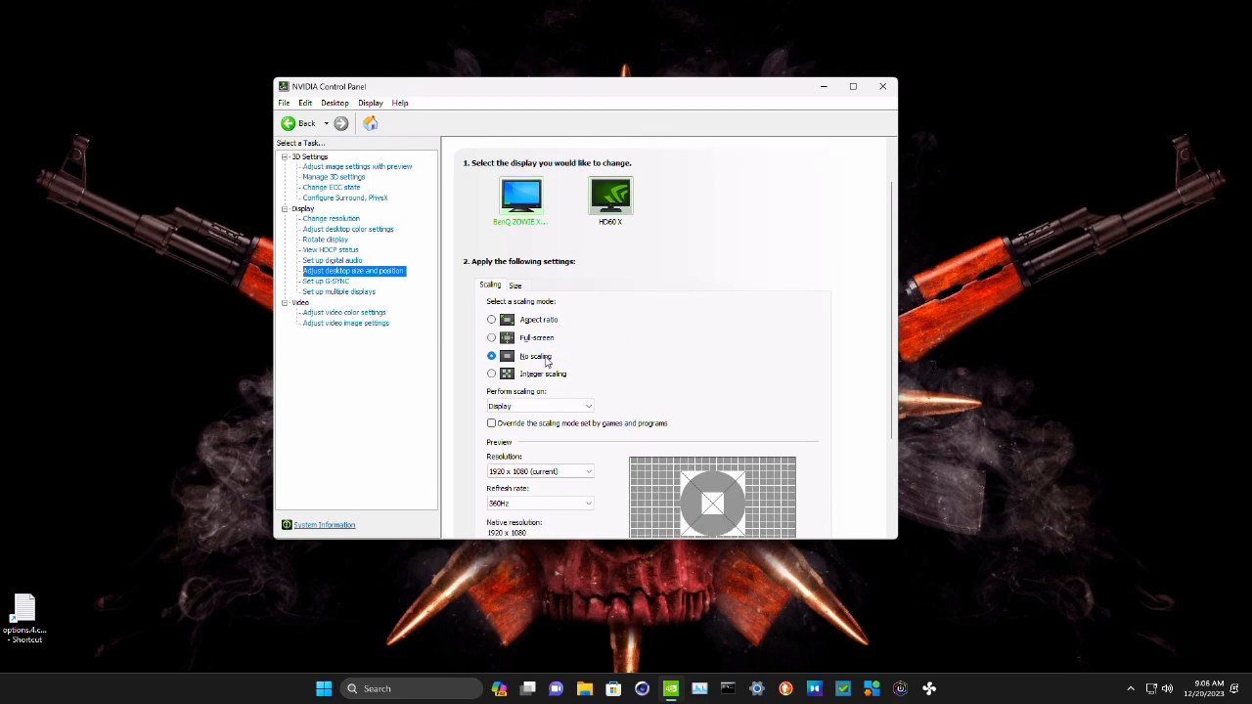
scroll(665, 365, "down", 1)
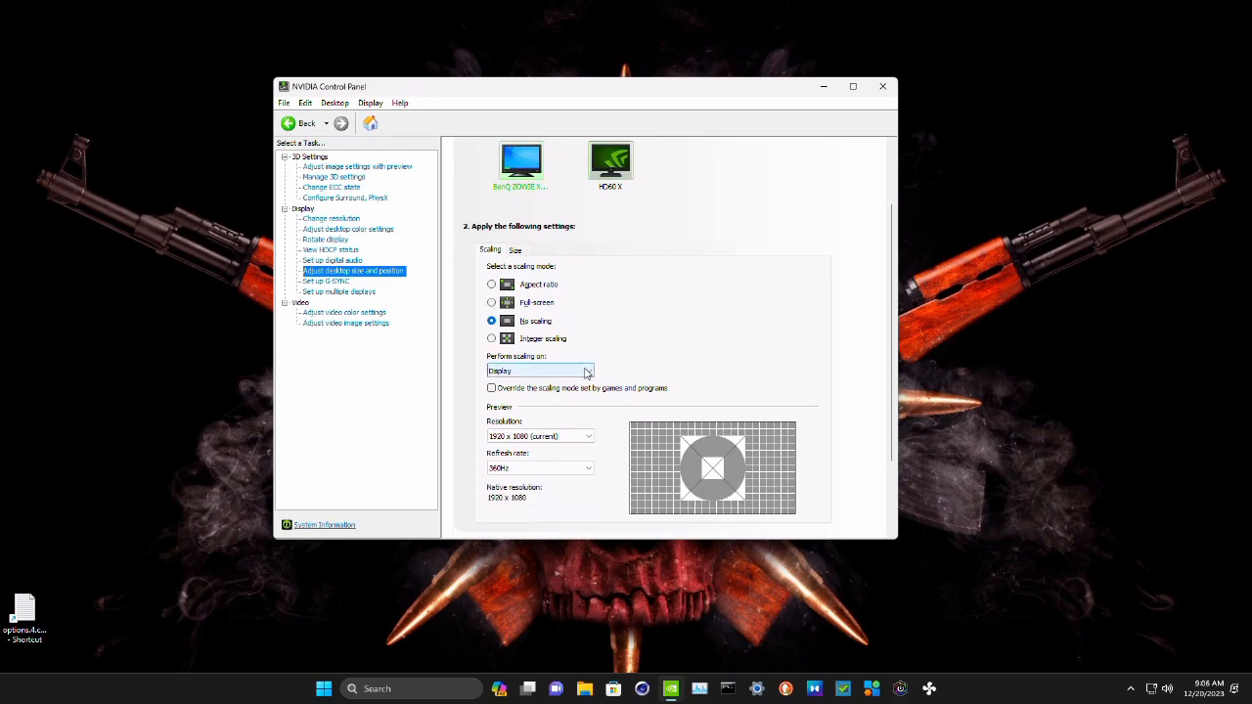
left_click(586, 374)
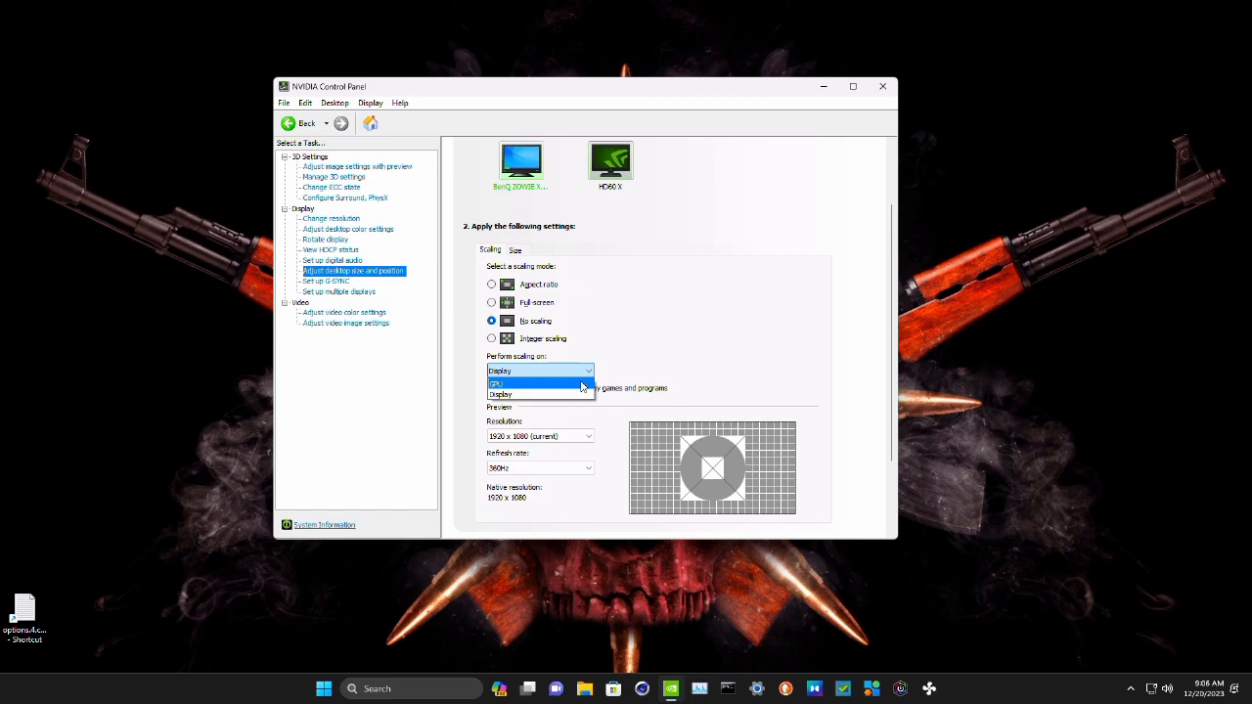
left_click(580, 383)
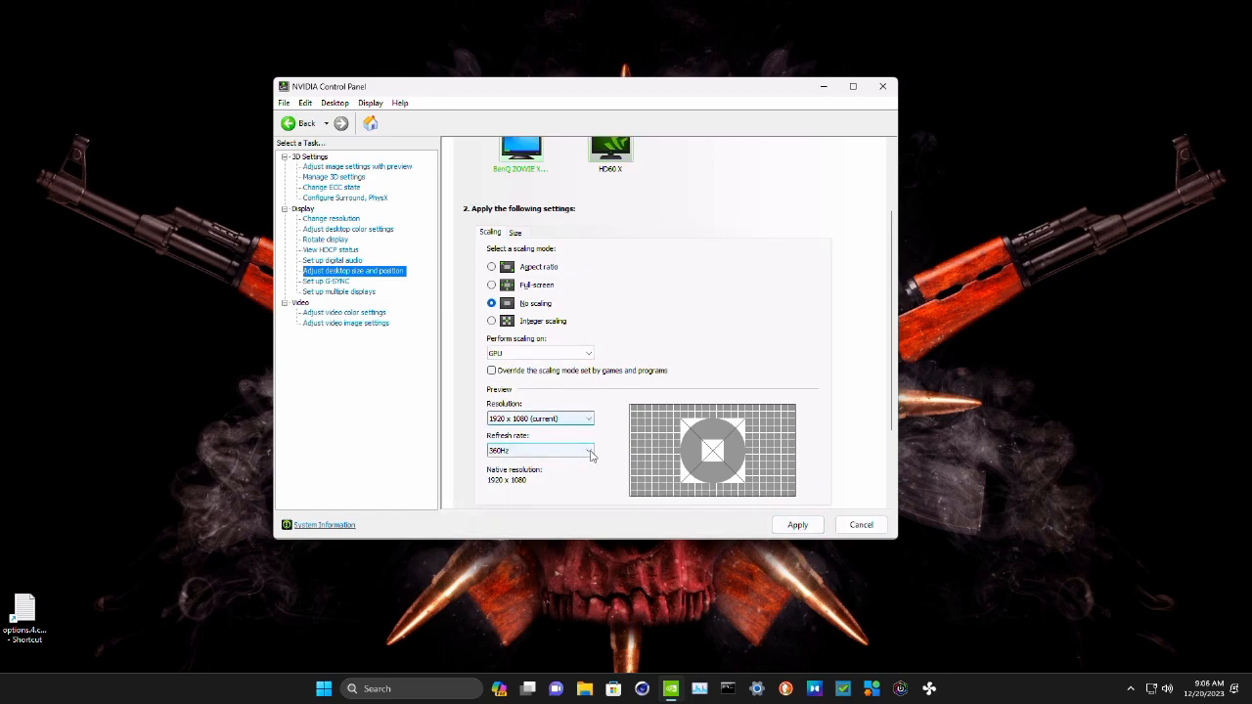
left_click(808, 526)
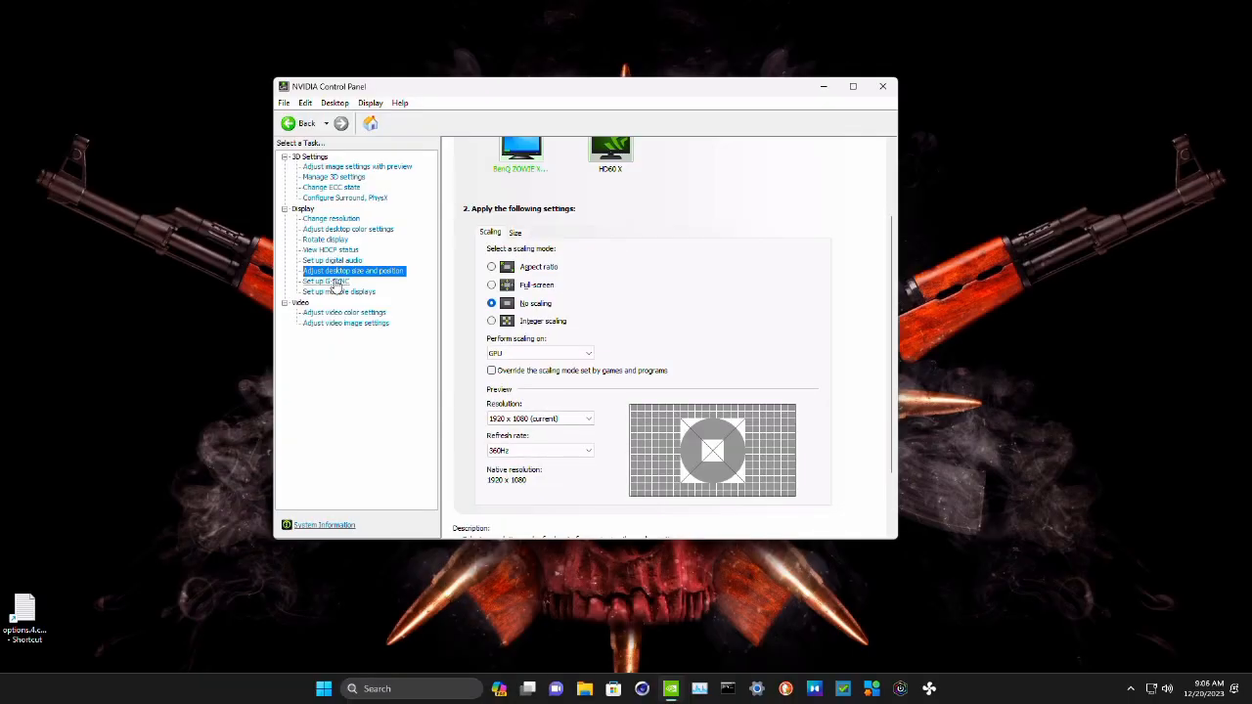
Step: Examine the G-SYNC setup and the multiple displays configuration
left_click(334, 282)
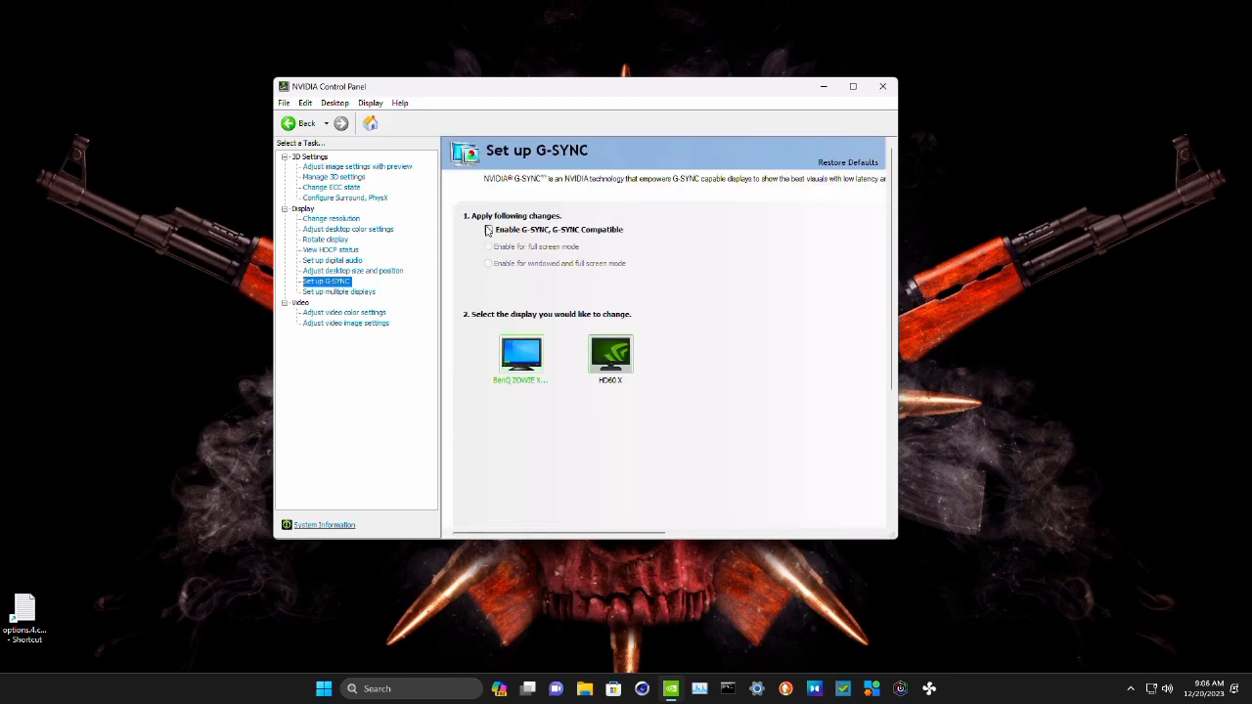
left_click(346, 294)
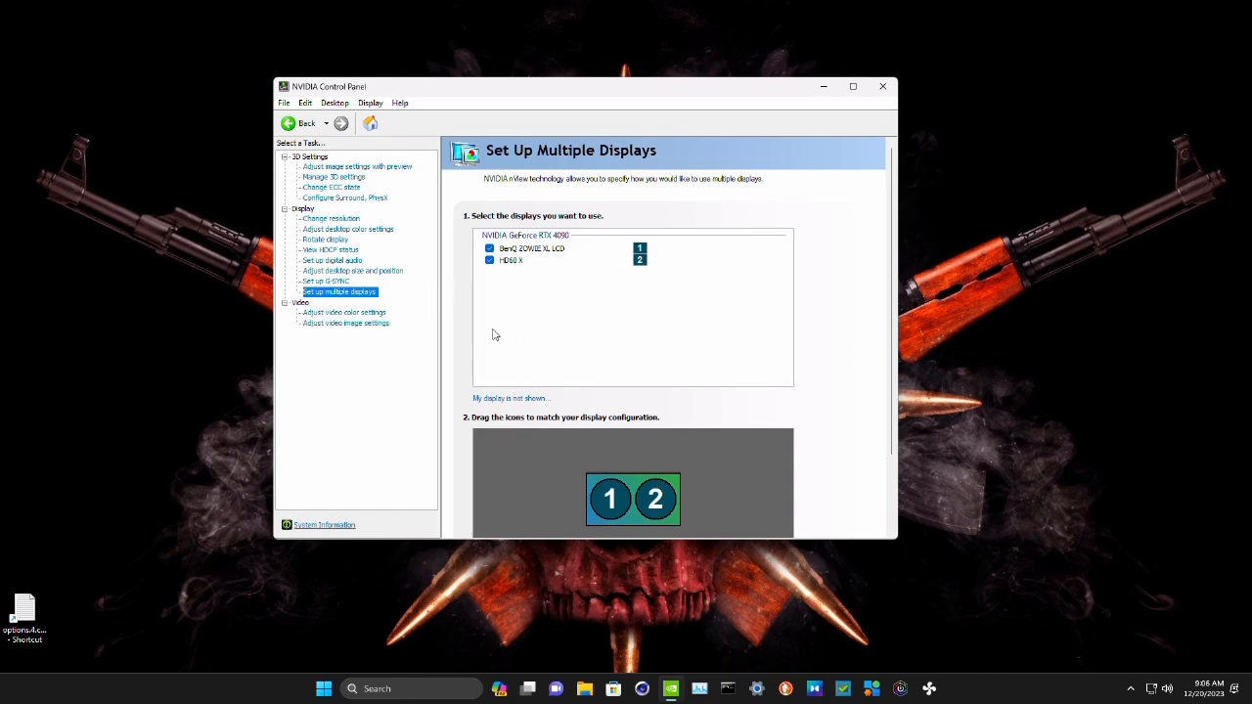
scroll(498, 332, "down", 1)
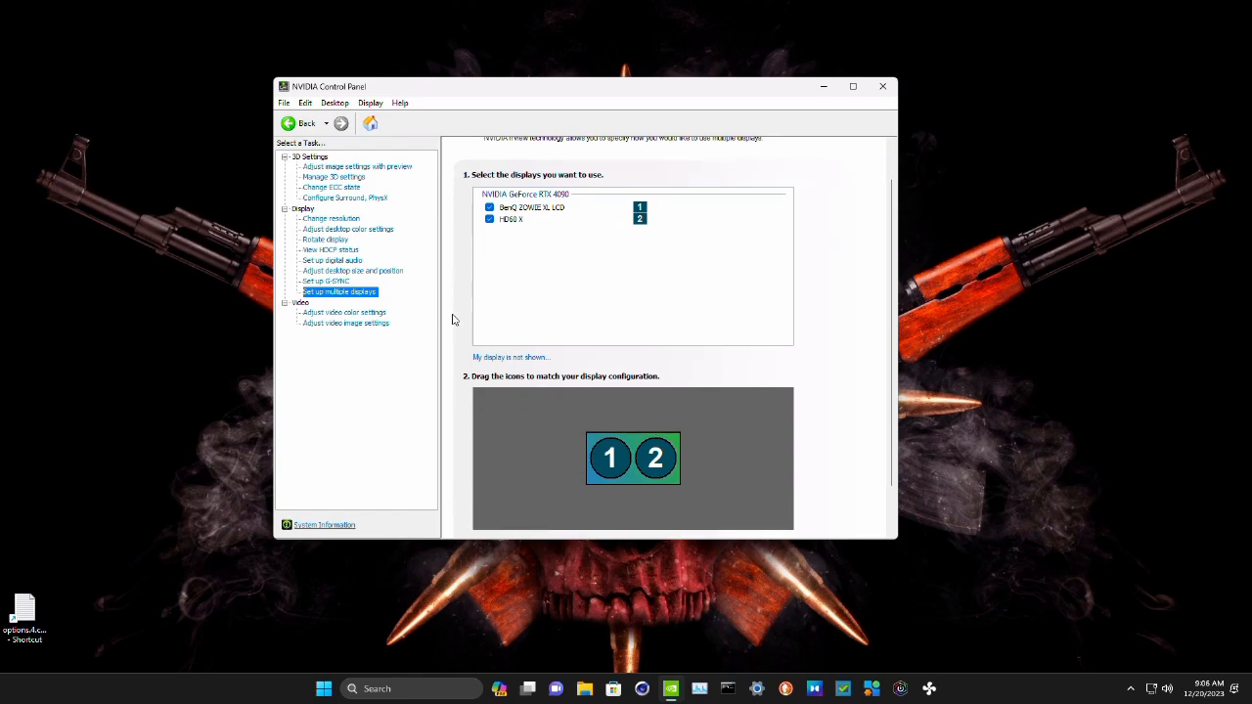
Step: Make video color adjustments with the NVIDIA settings, set the dynamic range to Full (0-255), apply and keep the changes
left_click(381, 314)
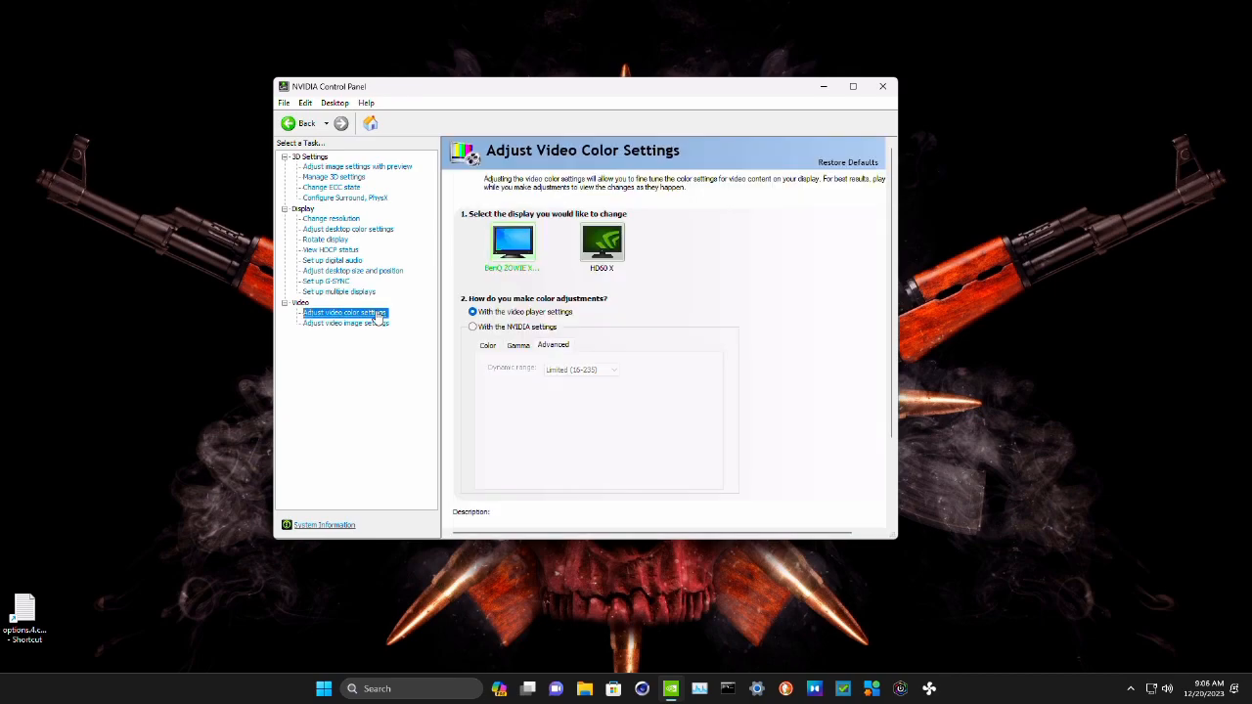
left_click(472, 326)
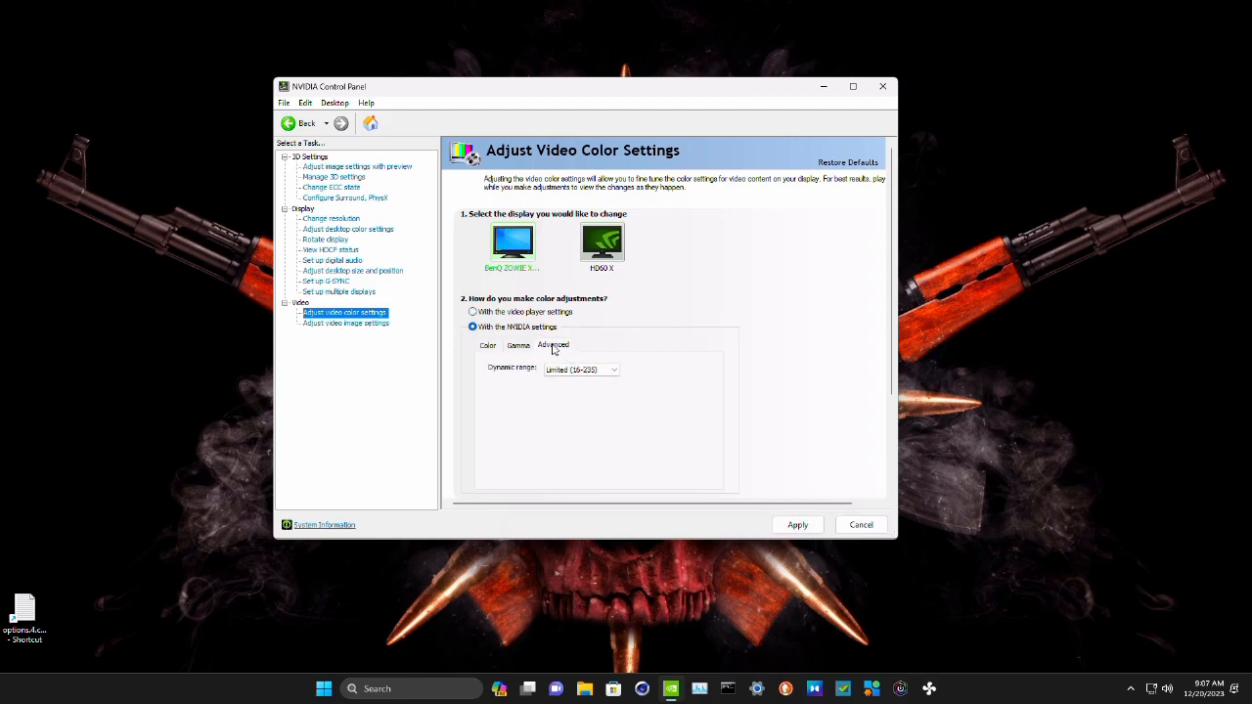
left_click(492, 348)
left_click(521, 348)
left_click(559, 347)
left_click(587, 369)
left_click(586, 383)
left_click(797, 524)
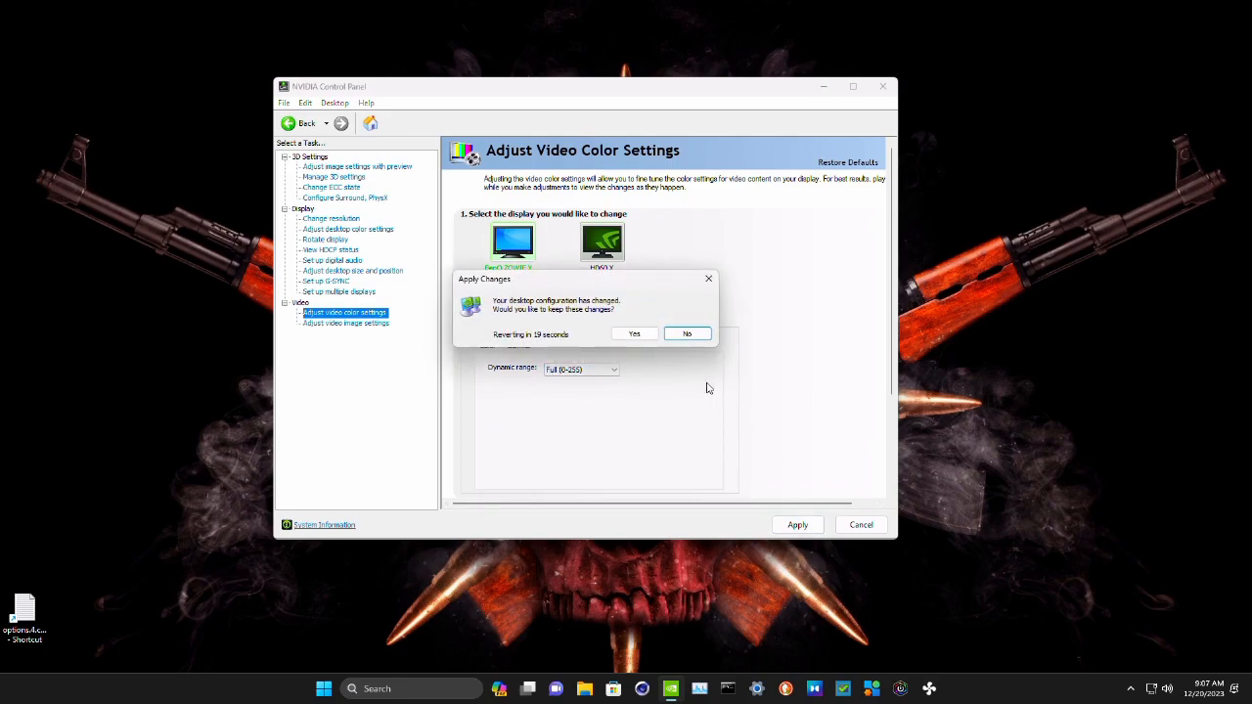
left_click(653, 335)
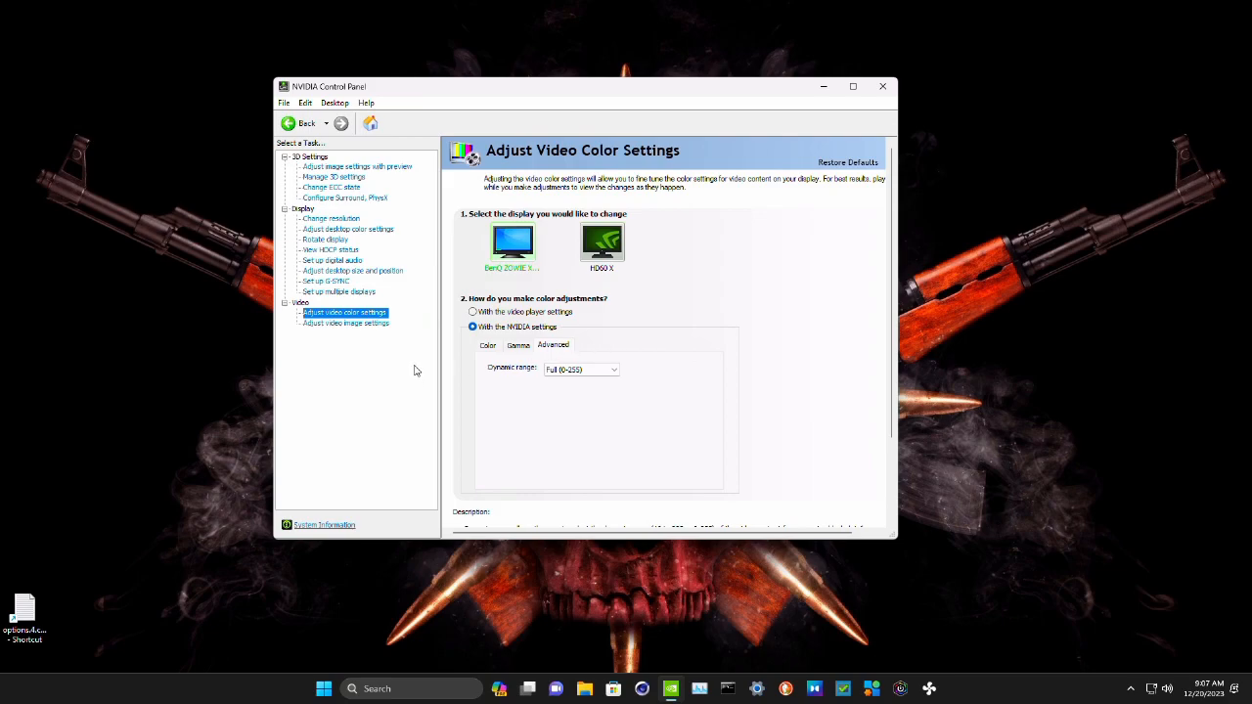
Step: Review the video image settings and close the NVIDIA Control Panel
left_click(358, 327)
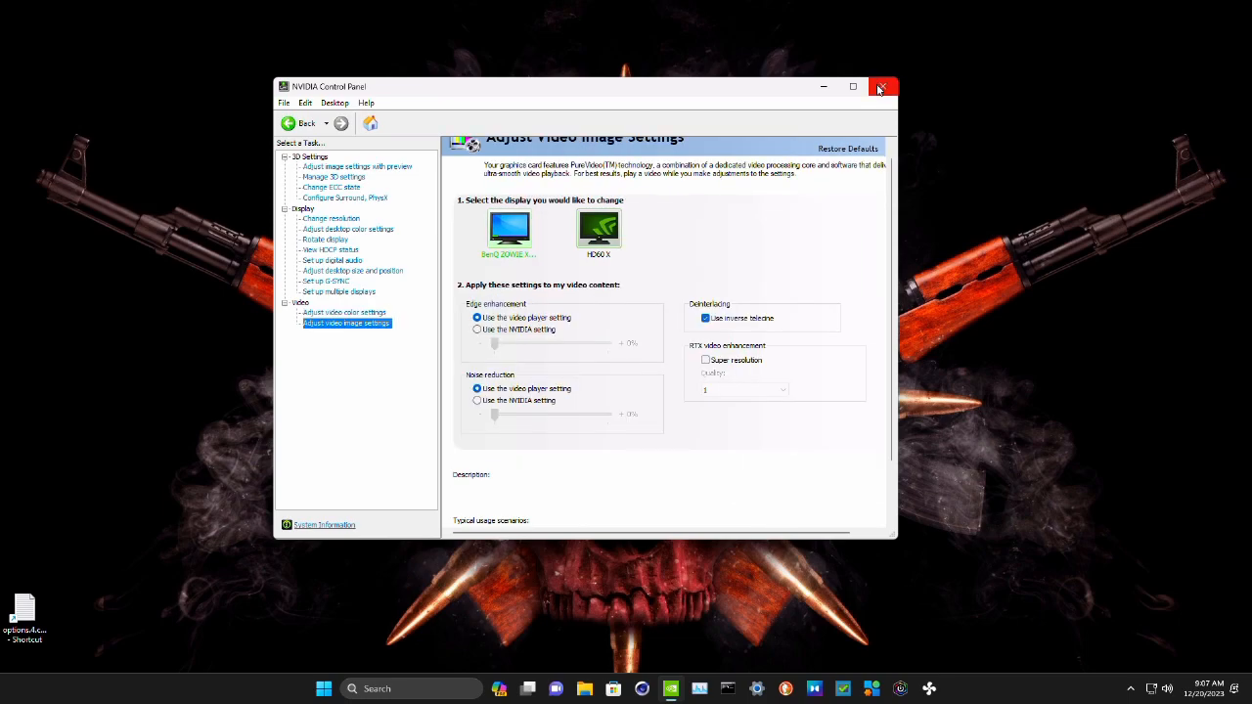
left_click(881, 88)
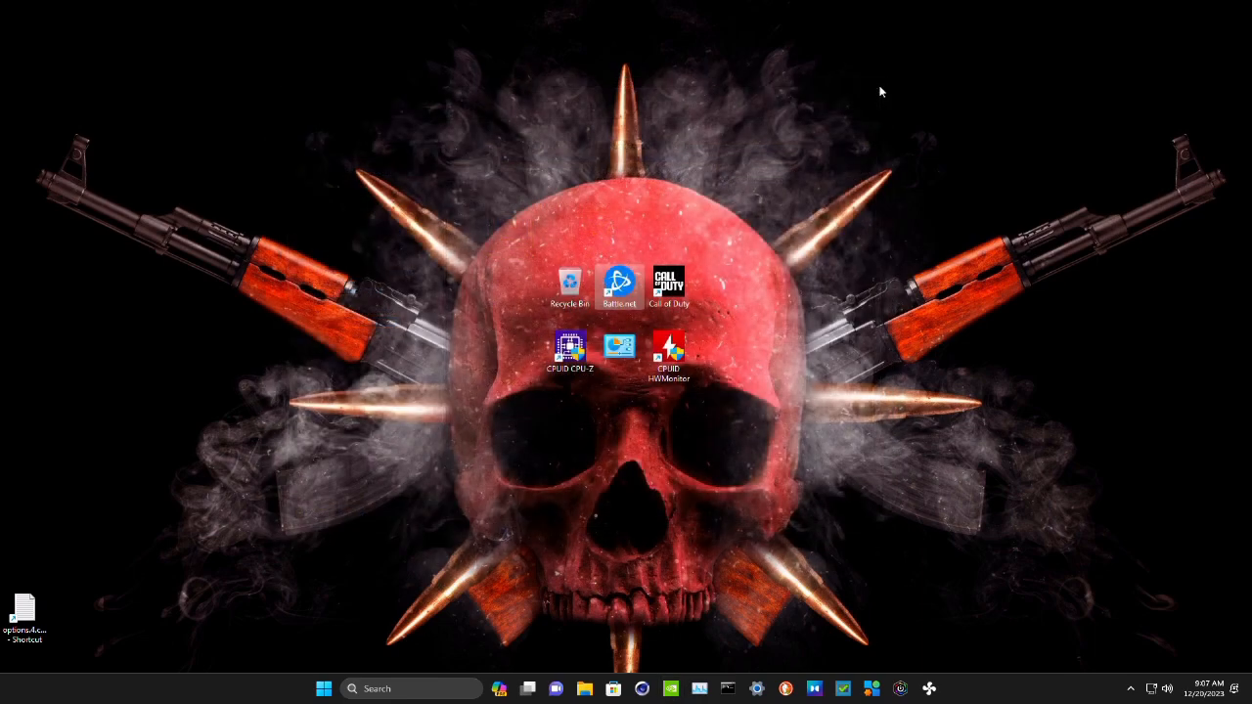